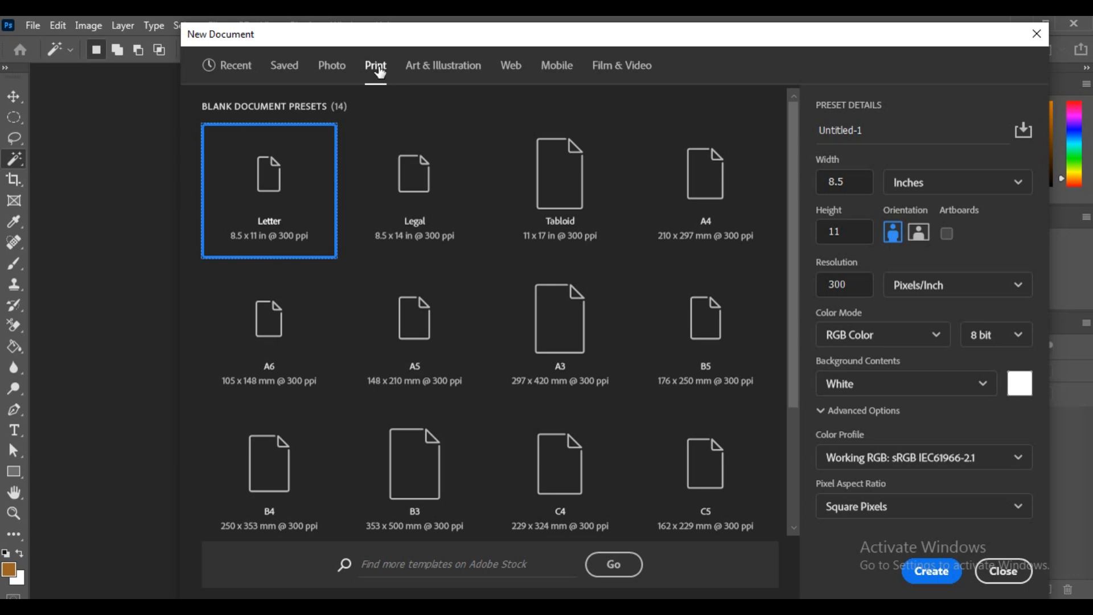
# Create a new A4 print document measured in centimeters, 21 x 29.7, at 300 pixels/inch in RGB Color.
pyautogui.click(708, 188)
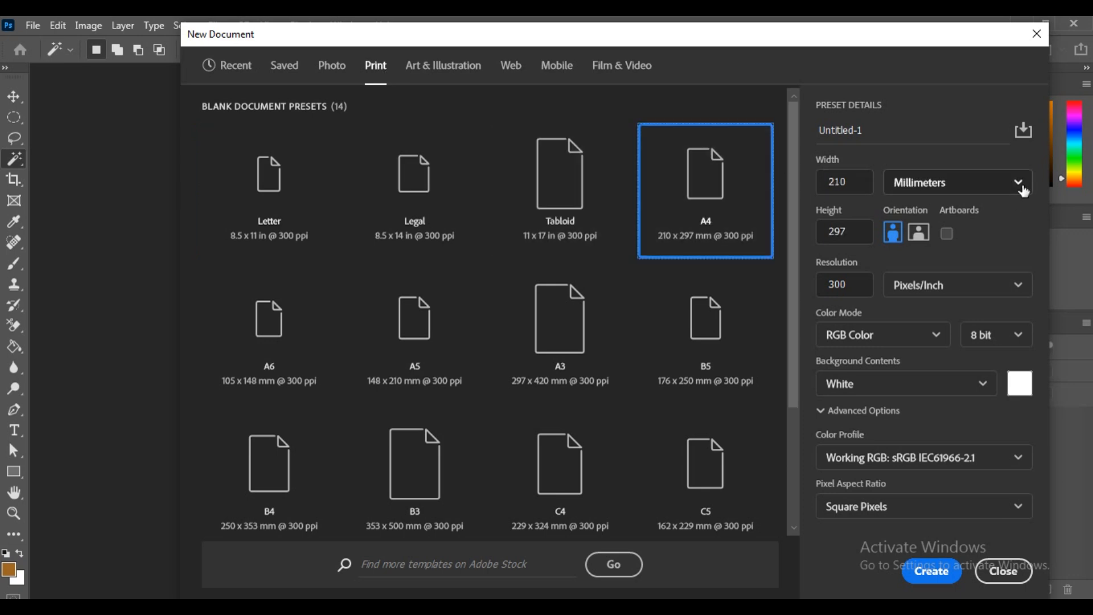
pyautogui.click(988, 181)
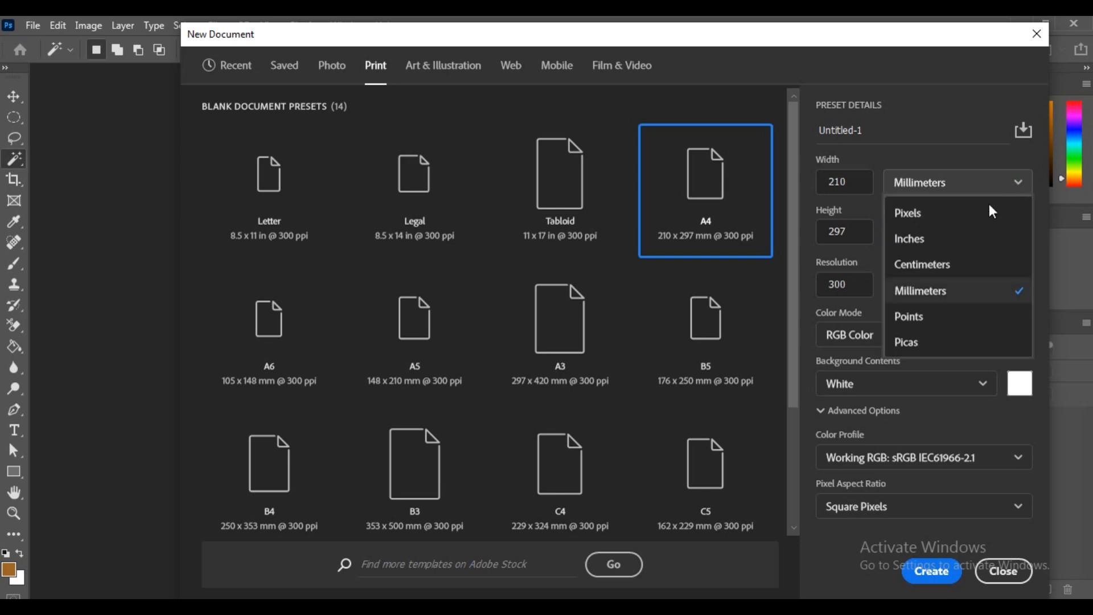
pyautogui.click(934, 270)
pyautogui.doubleClick(854, 284)
pyautogui.click(891, 308)
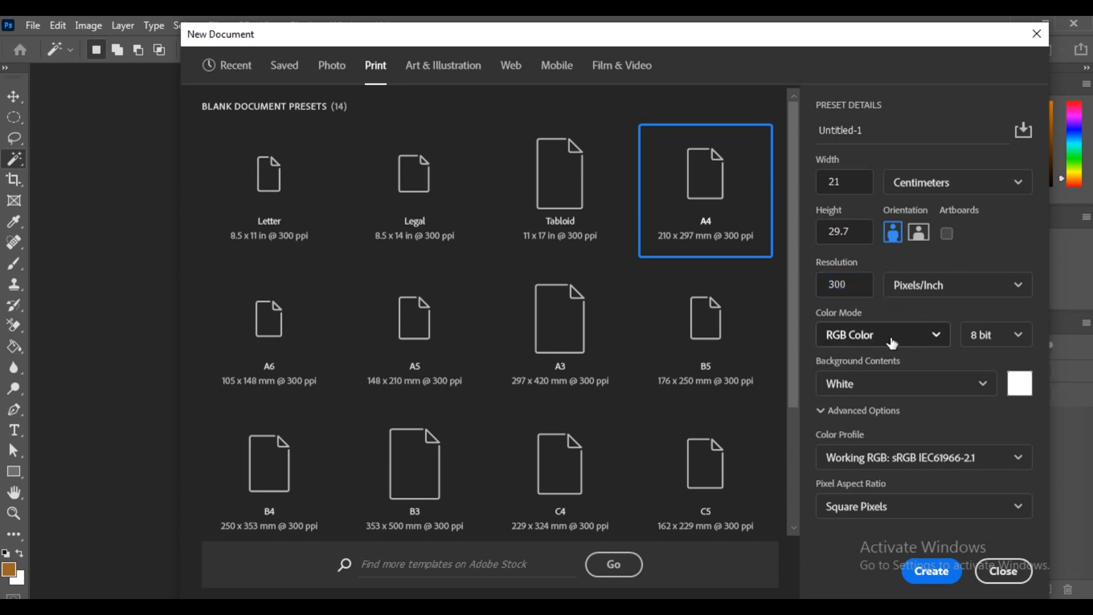
pyautogui.click(940, 575)
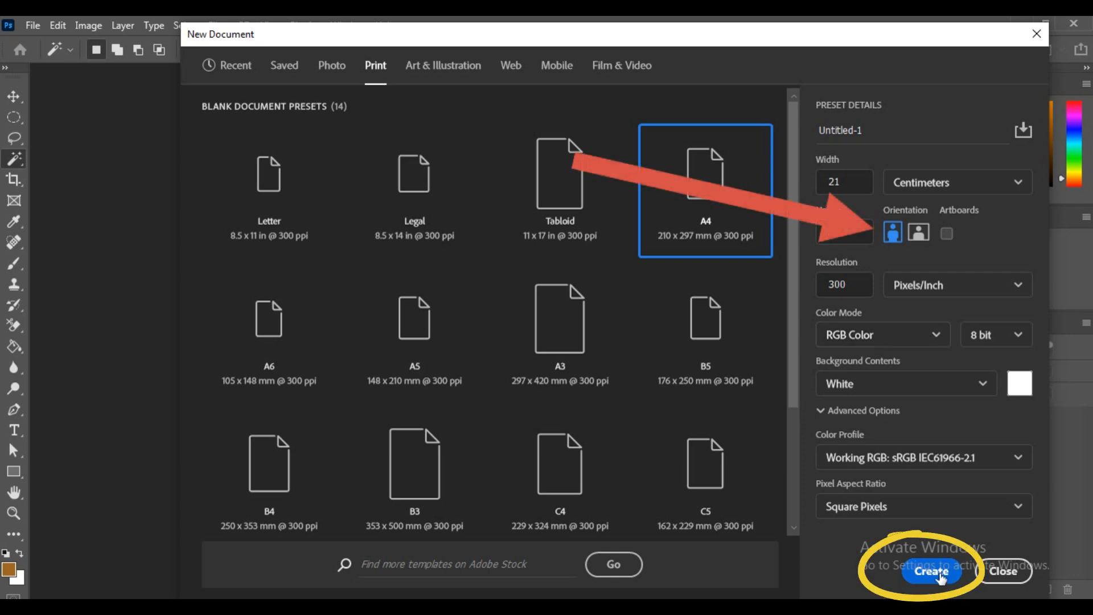
# Bring simple plan.pdf from the S5 20024 folder into the blank document as an embedded placed file.
pyautogui.hotkey('alt', 'Tab')
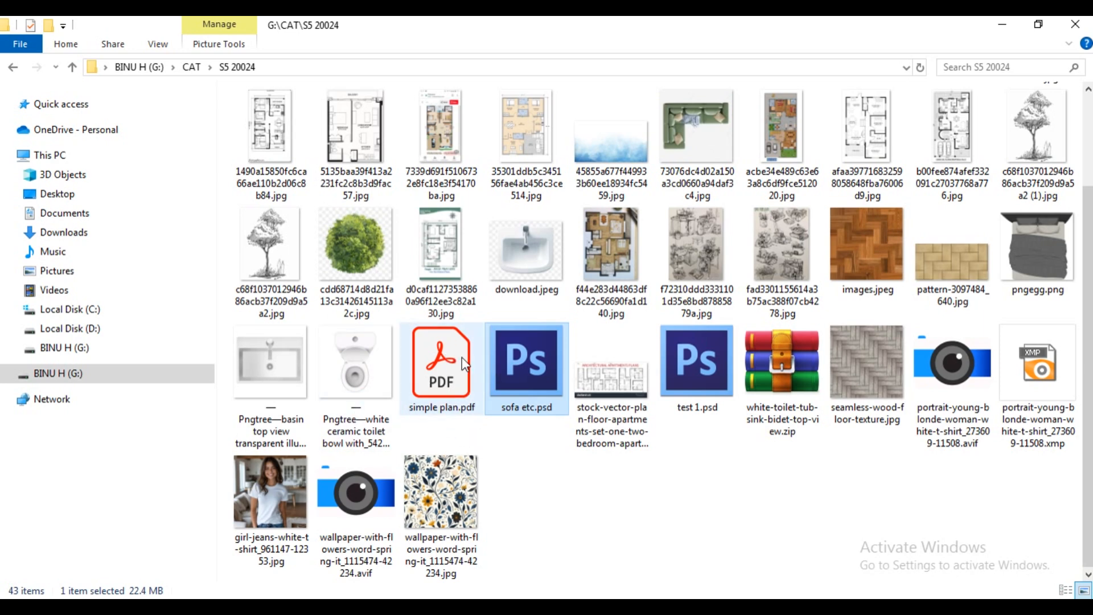
pyautogui.click(1003, 25)
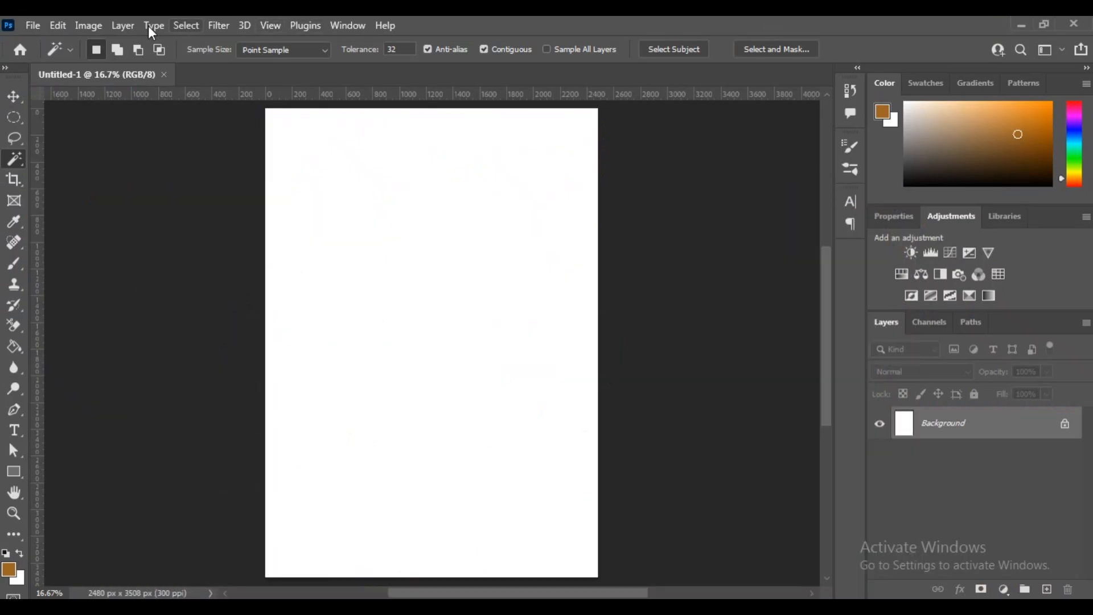
pyautogui.click(33, 25)
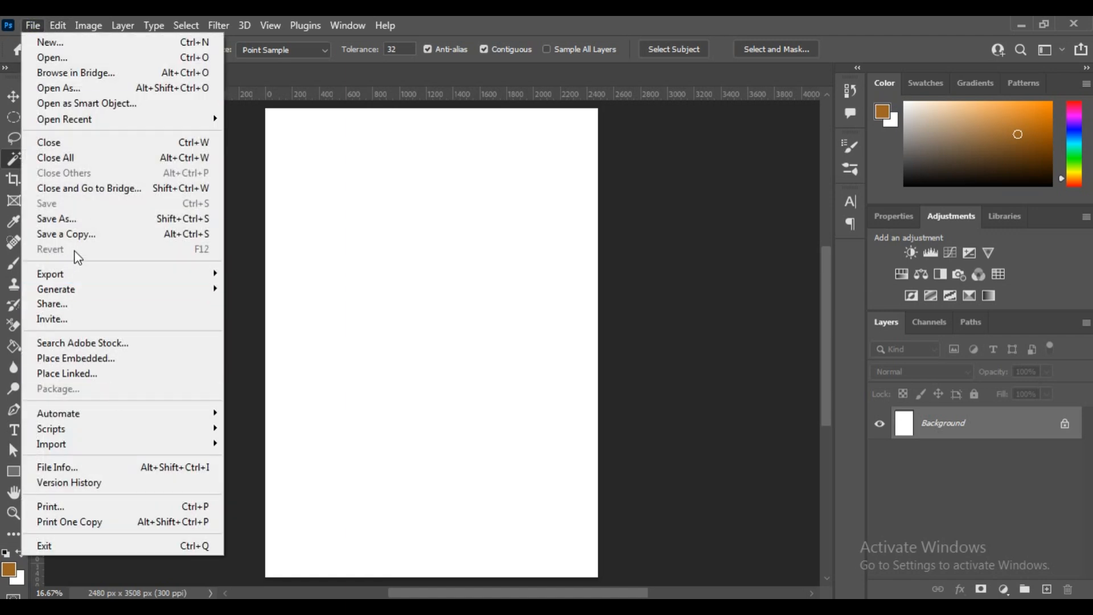
pyautogui.click(95, 359)
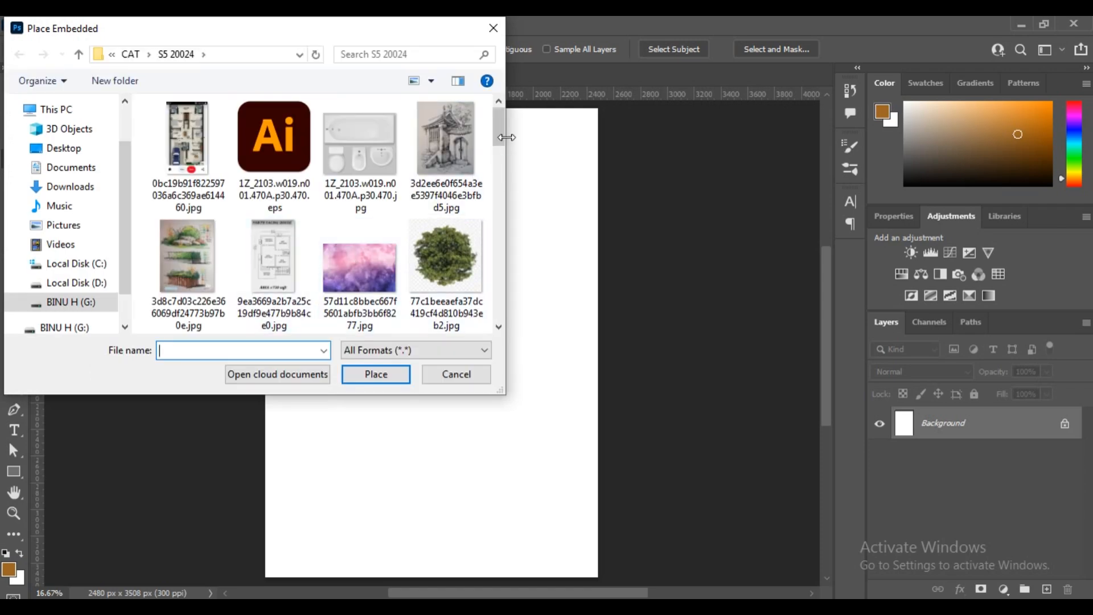
pyautogui.moveTo(499, 143); pyautogui.dragTo(511, 299)
pyautogui.click(188, 222)
pyautogui.click(374, 375)
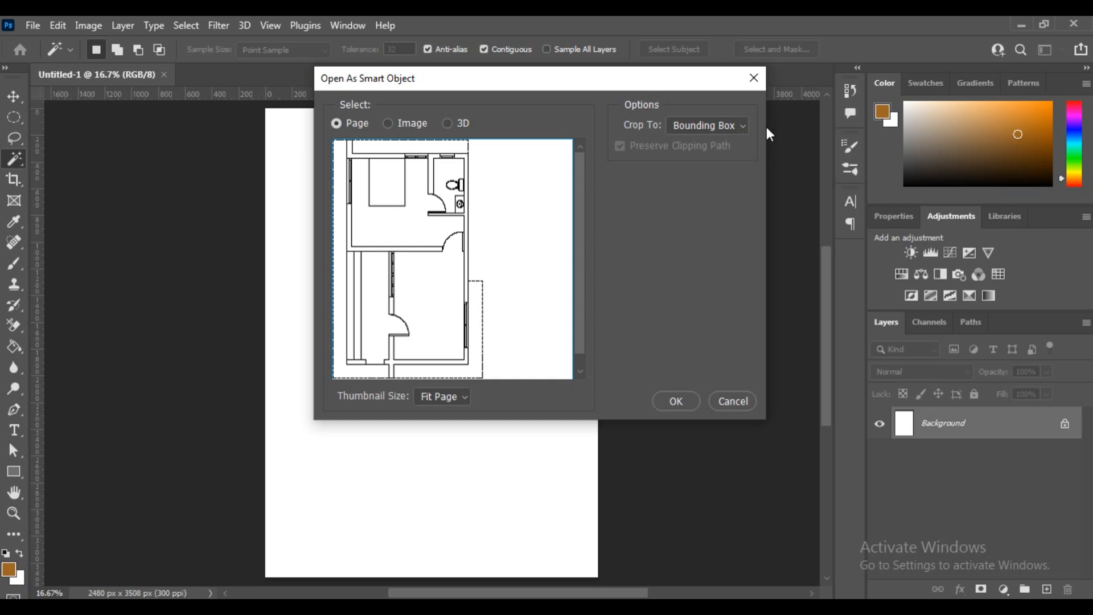
# Crop the PDF page to Media Box, keep the thumbnail size at Fit Page, and commit the plan's placement on the canvas.
pyautogui.click(741, 126)
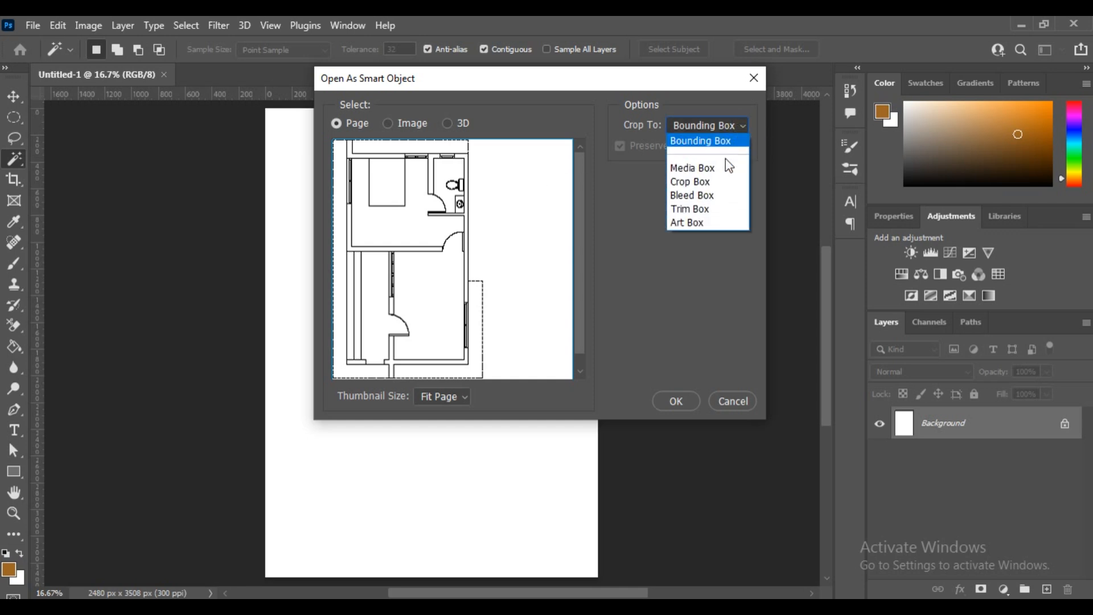
pyautogui.click(712, 166)
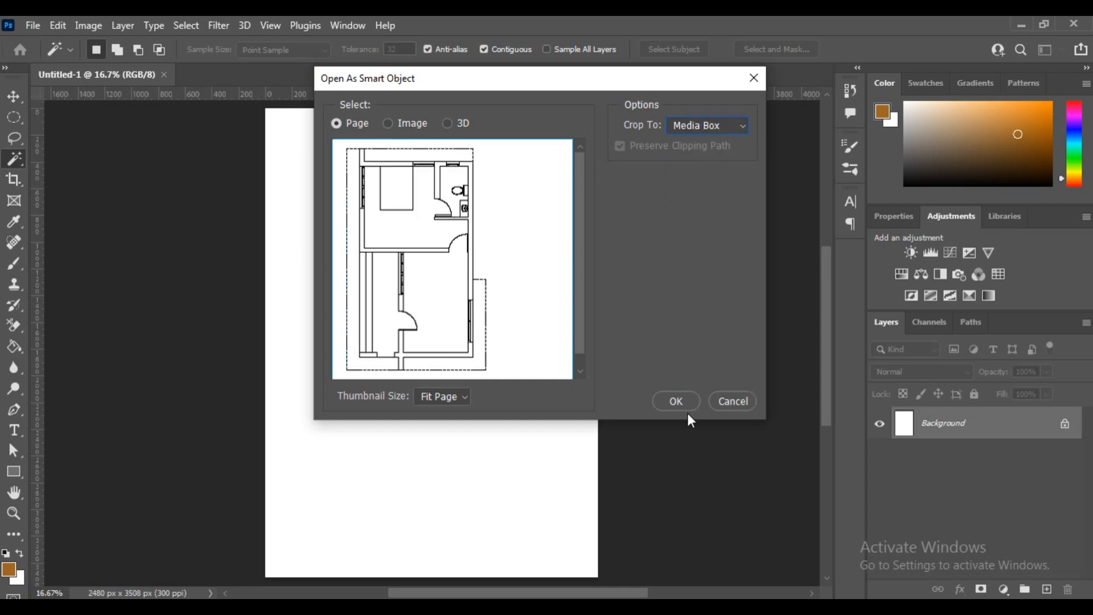
pyautogui.click(458, 405)
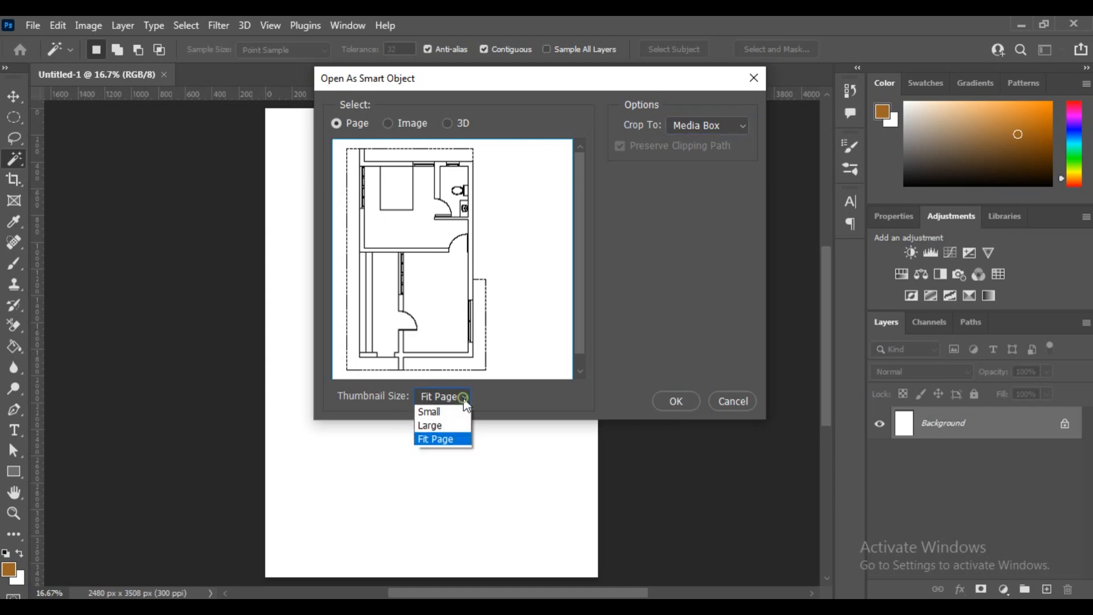
pyautogui.click(439, 418)
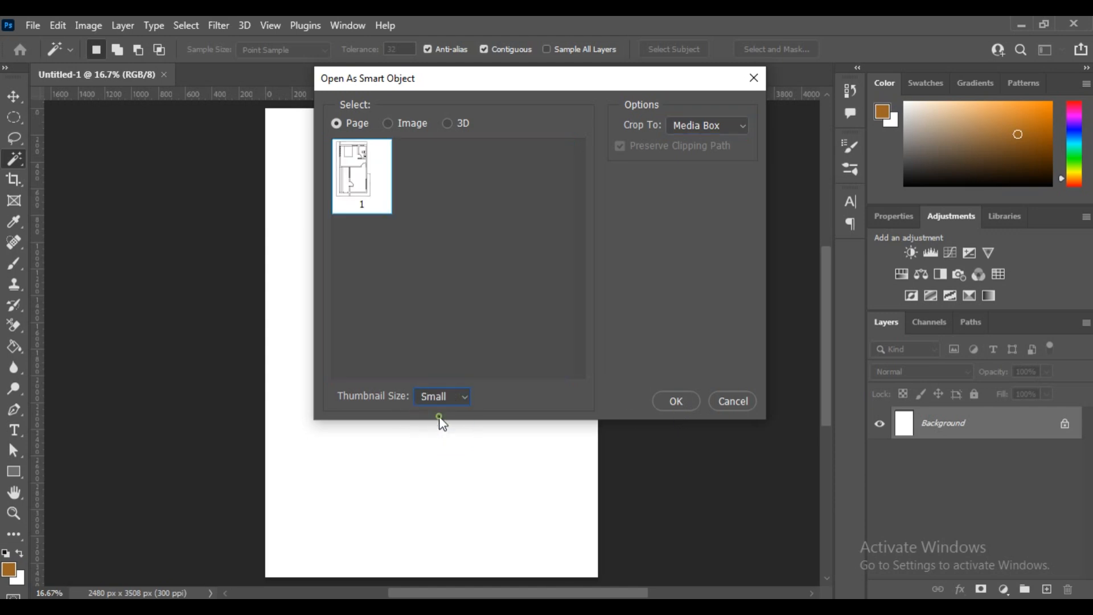
pyautogui.click(466, 397)
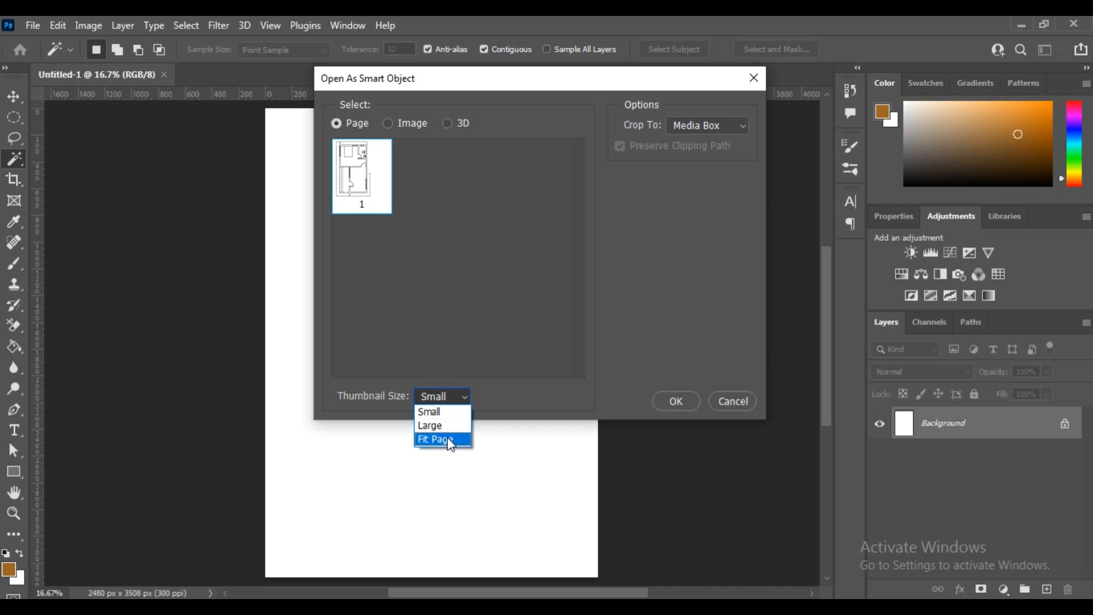
pyautogui.click(440, 441)
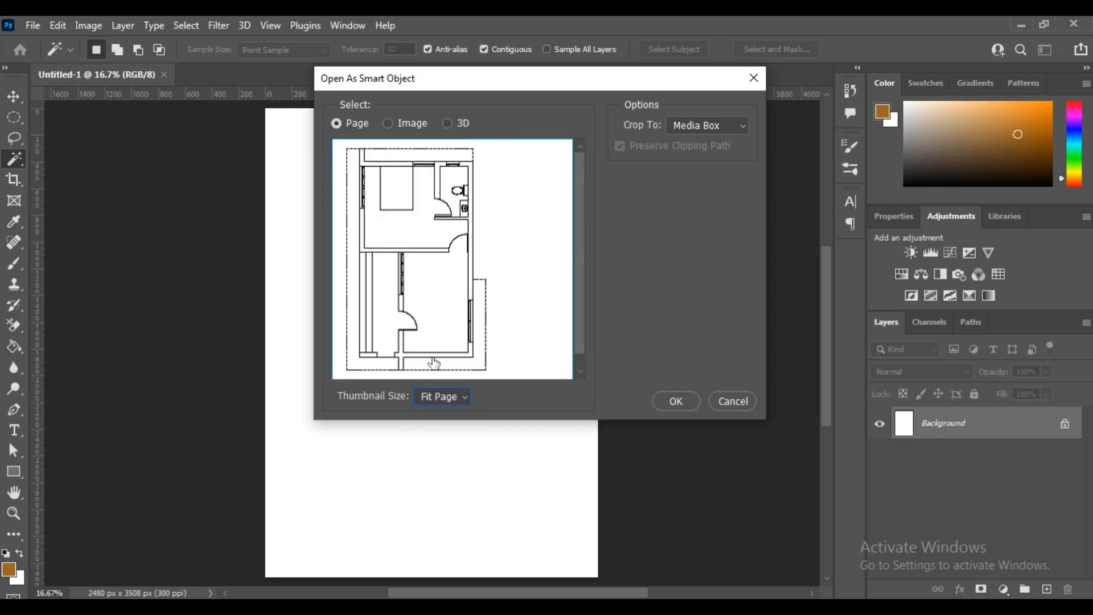
pyautogui.click(674, 402)
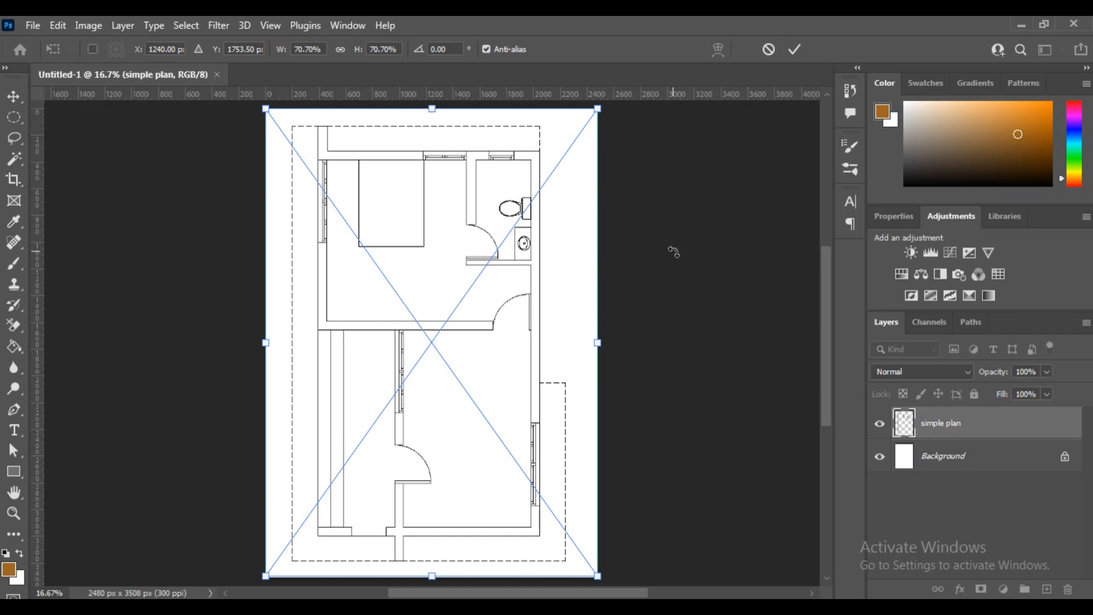
pyautogui.press('Return')
# Rasterize the simple plan smart object layer.
pyautogui.press('w')
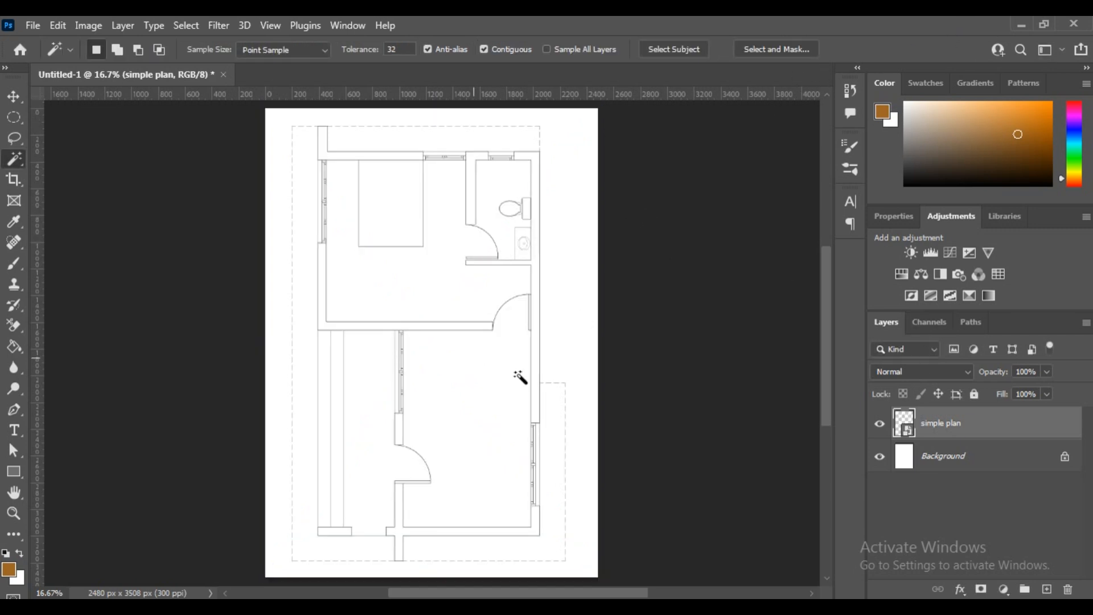
pyautogui.scroll(3, 353, 270)
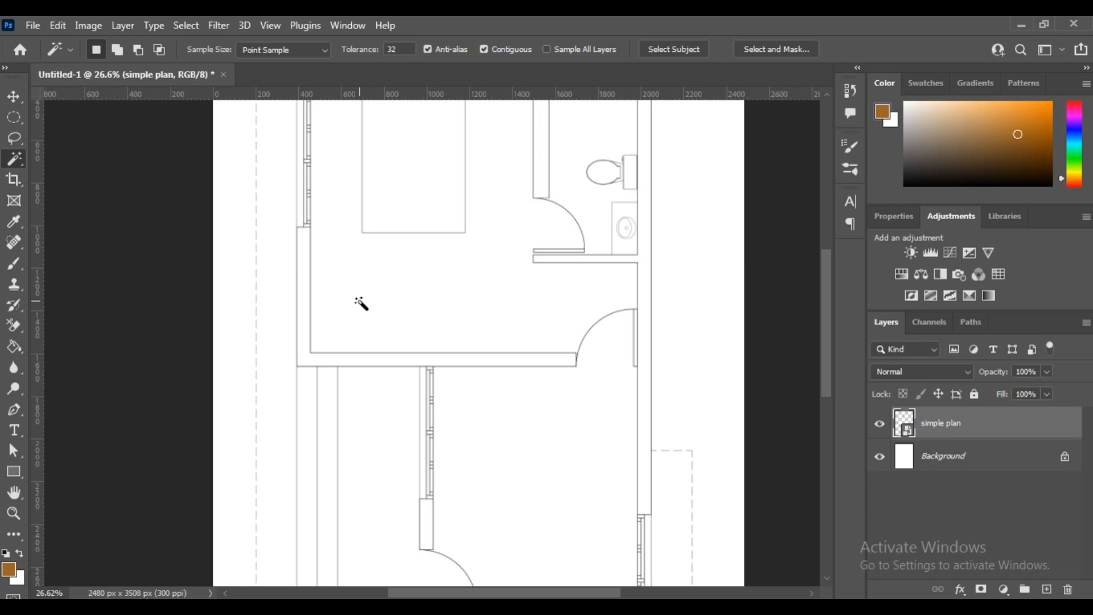
pyautogui.rightClick(910, 431)
pyautogui.press('Escape')
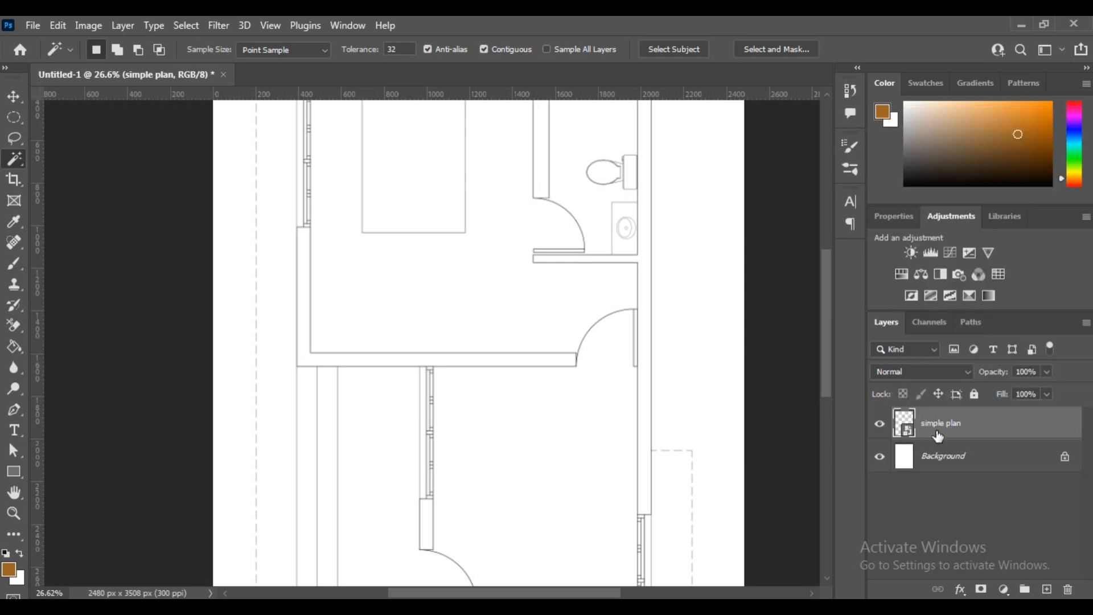
pyautogui.rightClick(937, 430)
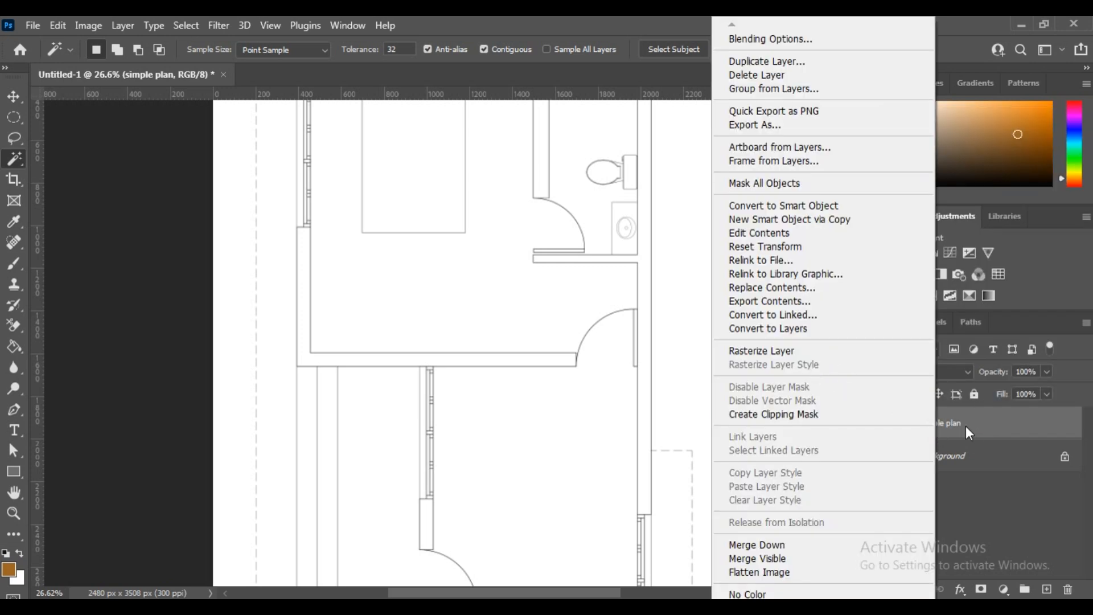
pyautogui.click(780, 350)
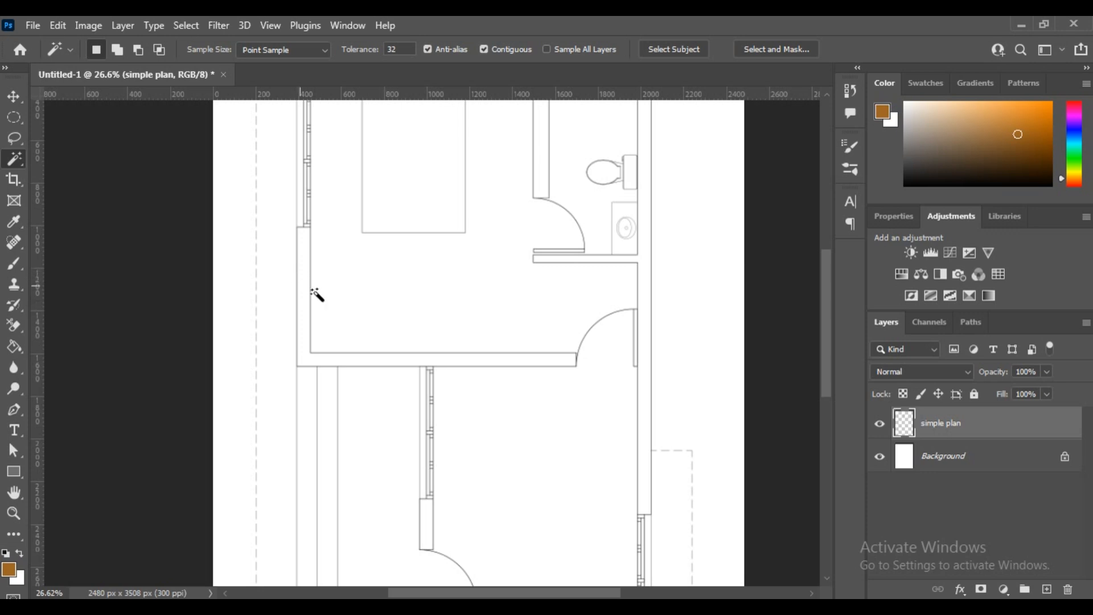
# Select the plan's black wall line with the Magic Wand and extend the selection to similar pixels across the drawing.
pyautogui.scroll(8, 313, 295)
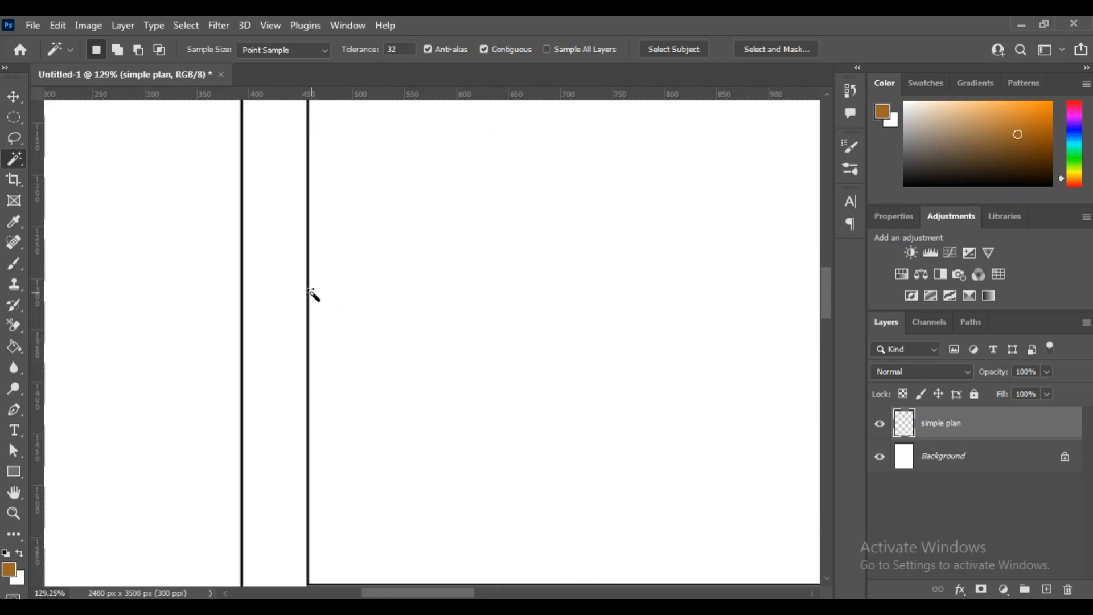
pyautogui.scroll(5, 301, 292)
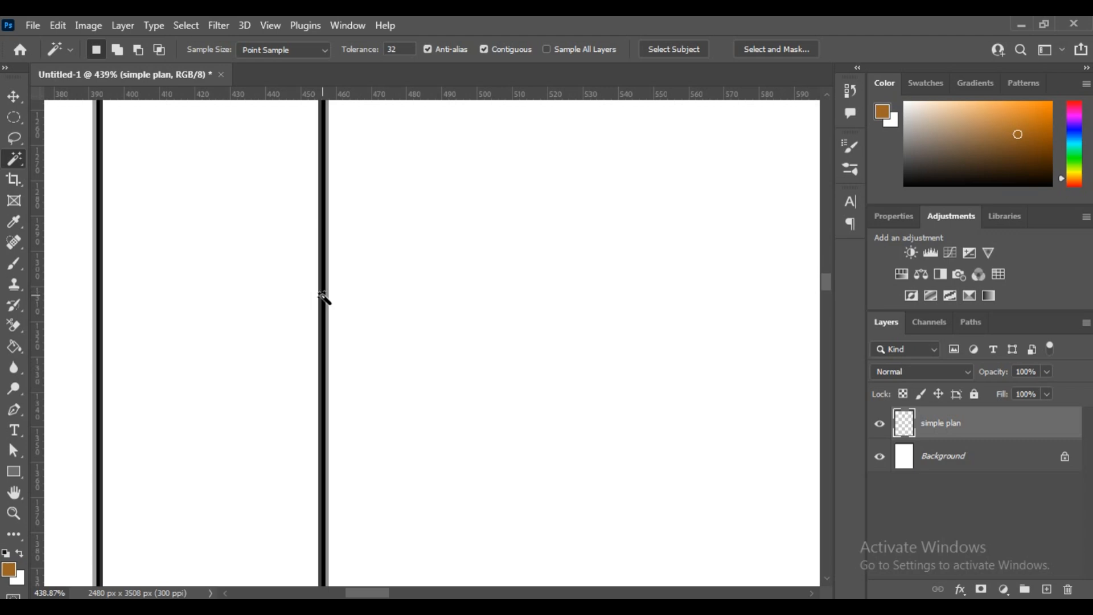
pyautogui.click(322, 296)
pyautogui.scroll(-5, 331, 310)
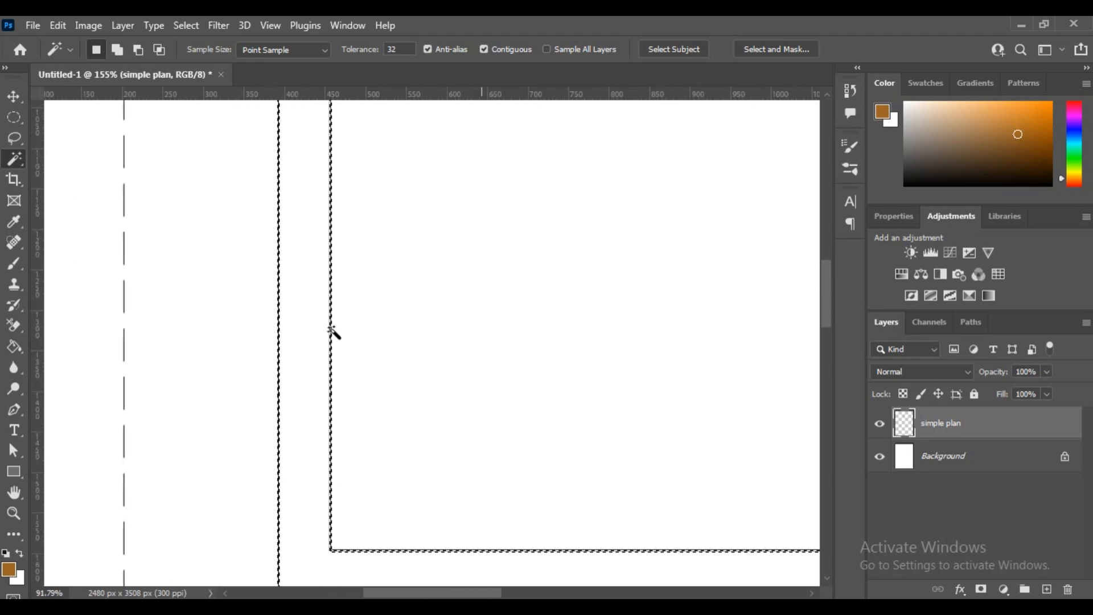
pyautogui.scroll(-3, 334, 333)
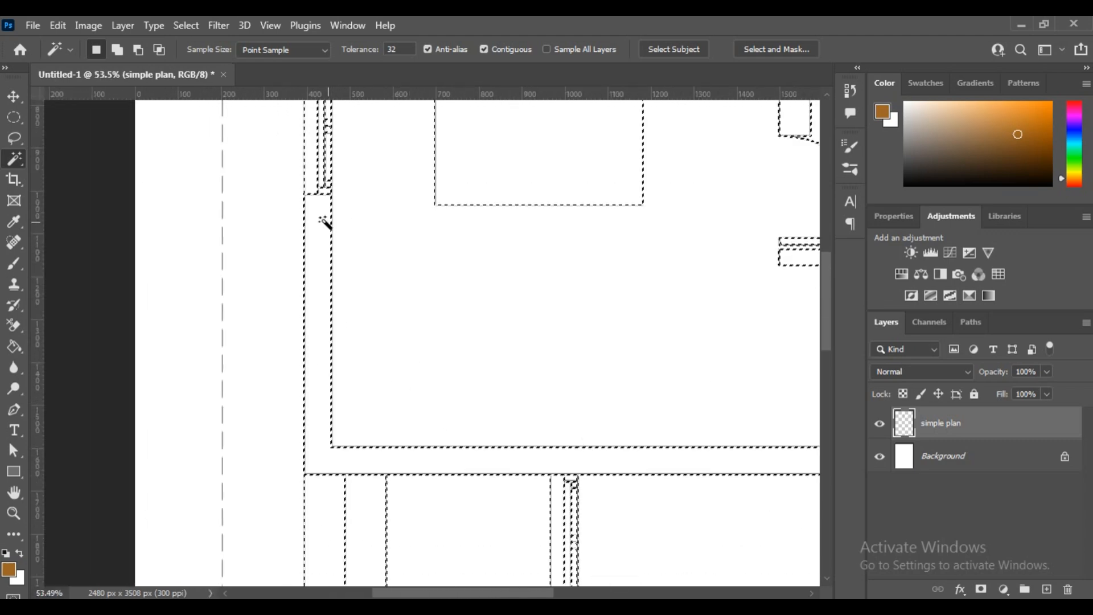
pyautogui.scroll(4, 321, 225)
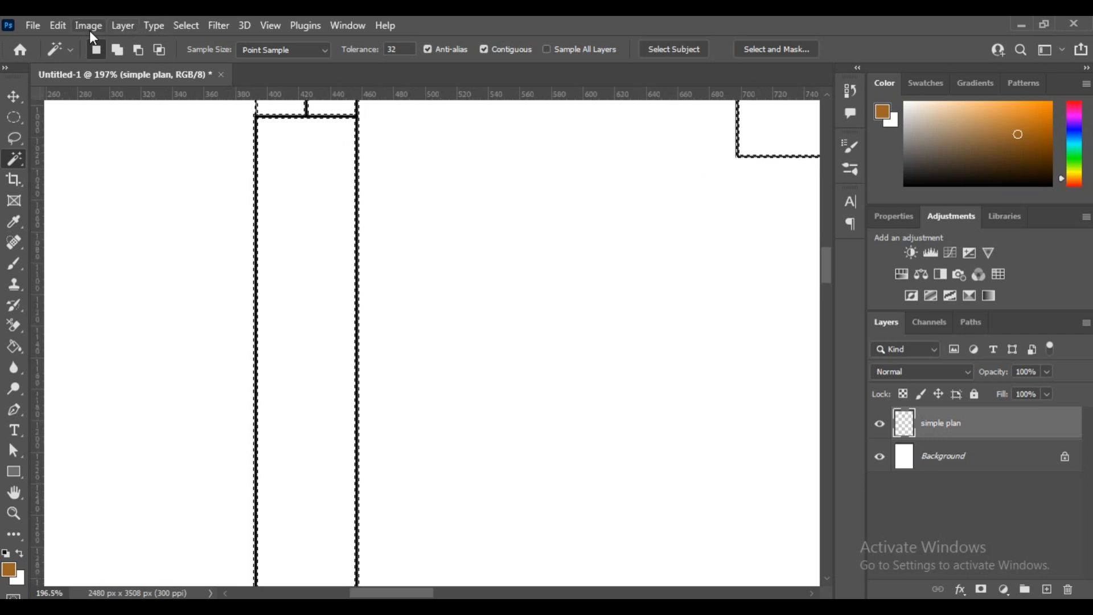
pyautogui.click(188, 26)
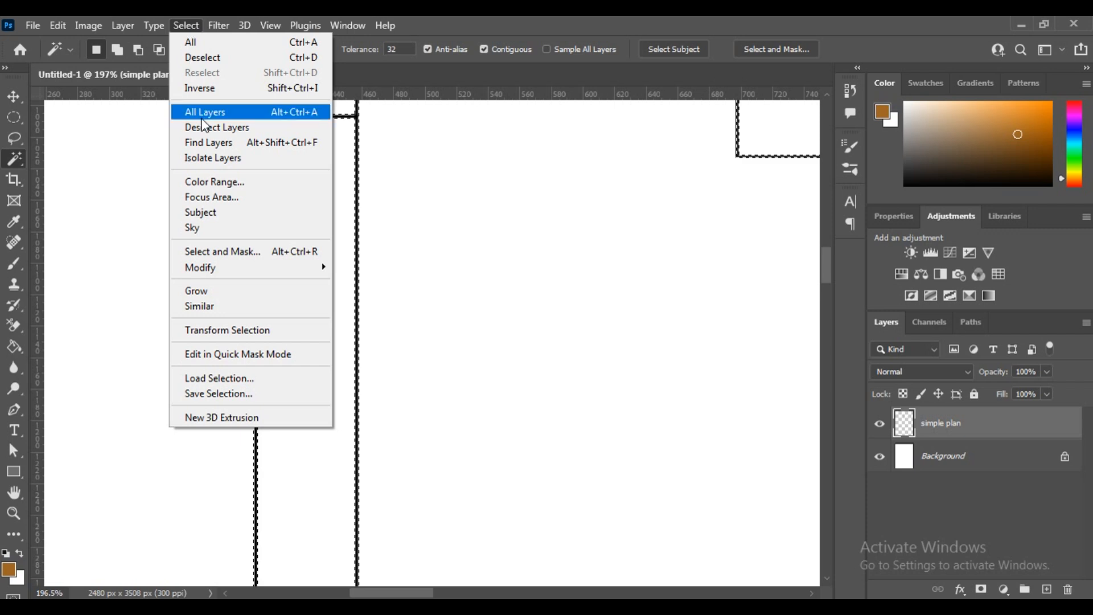
pyautogui.click(209, 309)
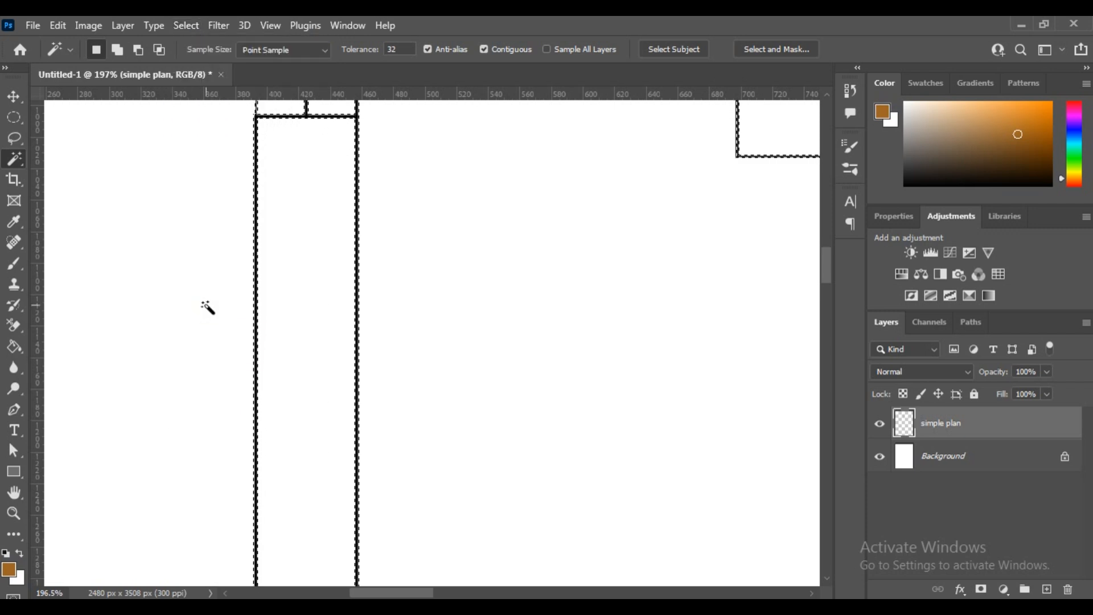
# Expand the selection around the plan lines by 3 pixels.
pyautogui.click(190, 26)
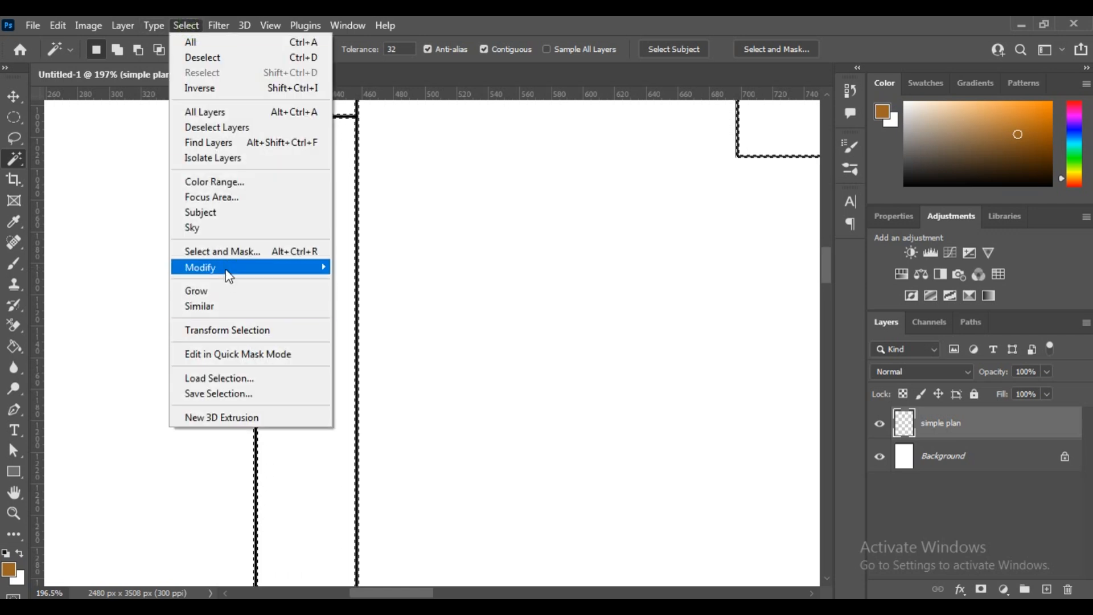
pyautogui.moveTo(229, 276)
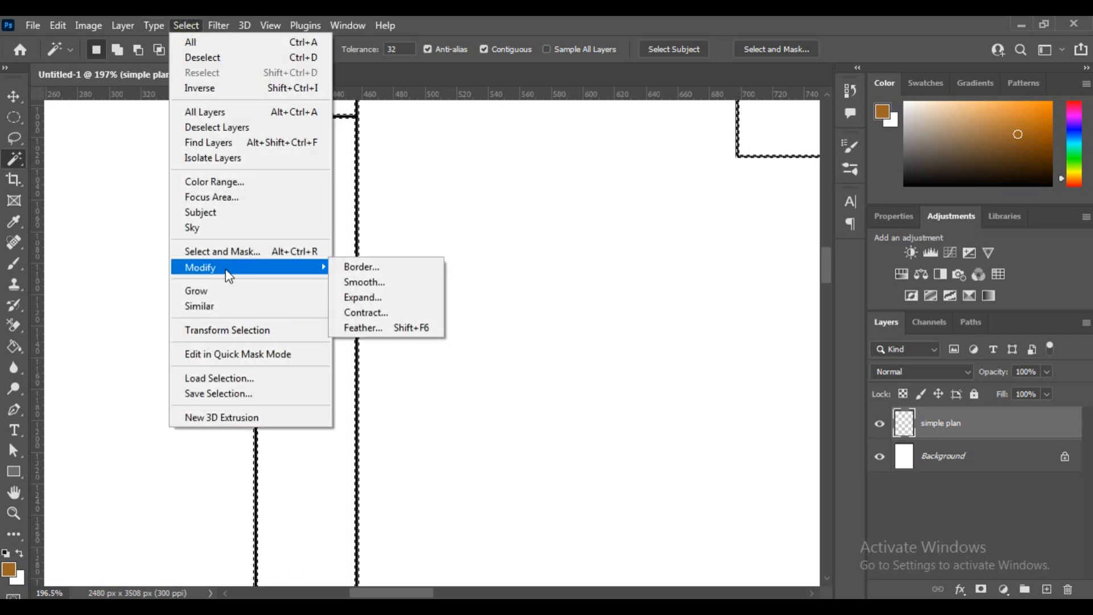
pyautogui.click(380, 298)
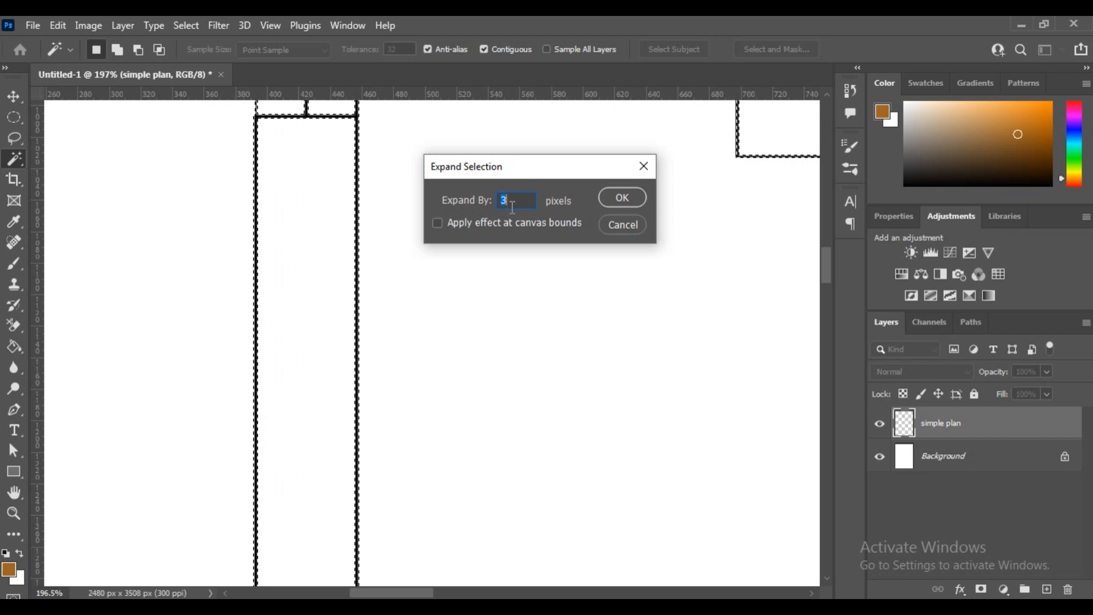
pyautogui.click(615, 198)
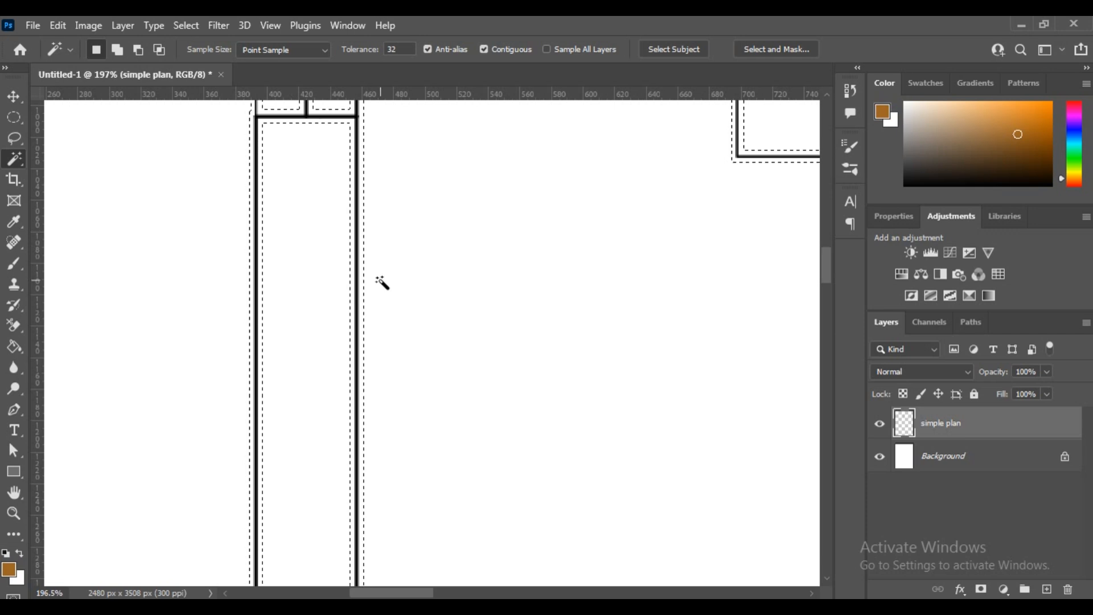
# Set the foreground color to black and fill the expanded line selection with it on the simple plan layer.
pyautogui.click(13, 572)
pyautogui.moveTo(680, 360); pyautogui.dragTo(703, 388)
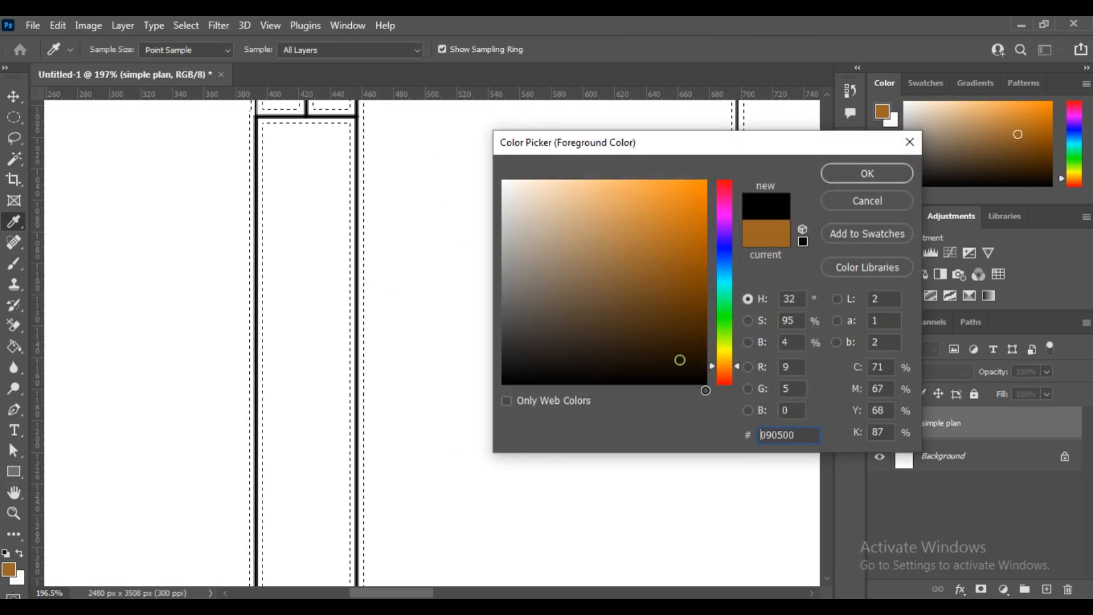
pyautogui.click(869, 176)
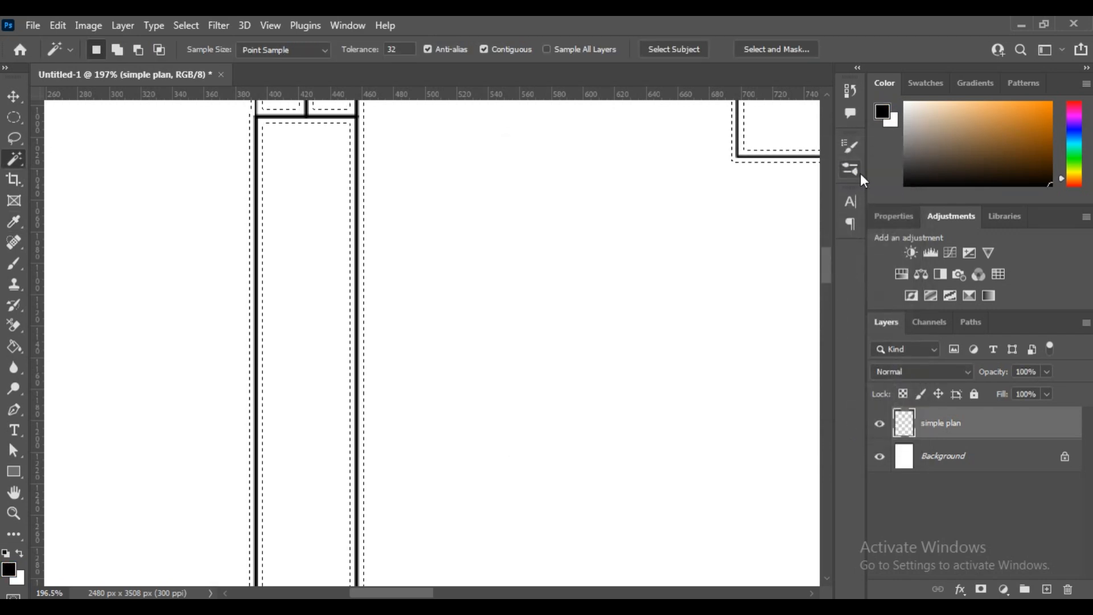
pyautogui.hotkey('alt', 'BackSpace')
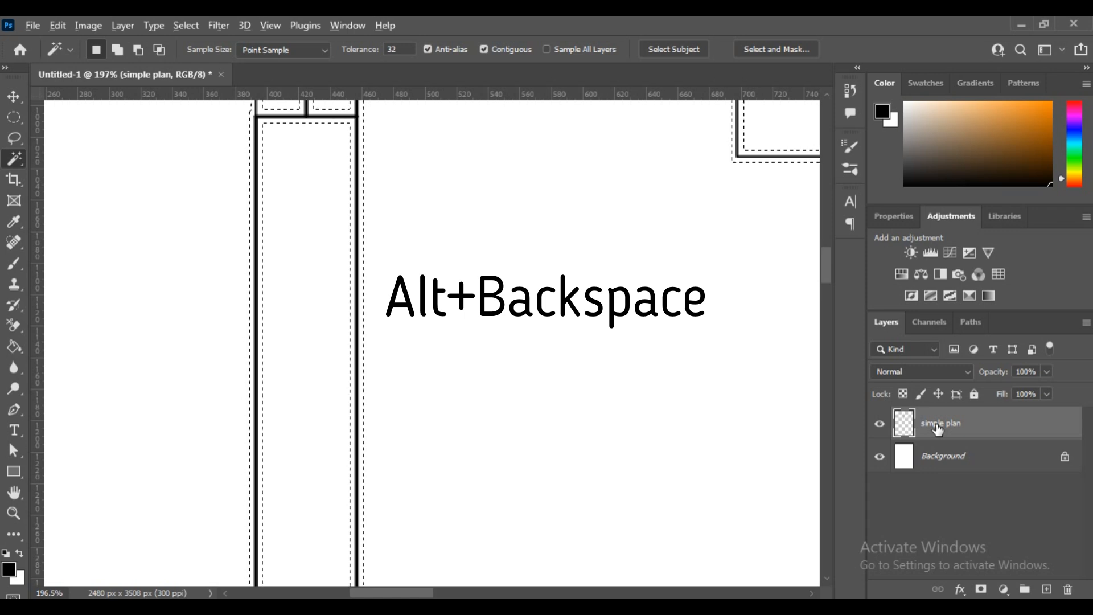
# Thicken the plan lines by filling the expanded selection with black on the simple plan layer, and clear the selection.
pyautogui.hotkey('alt', 'BackSpace')
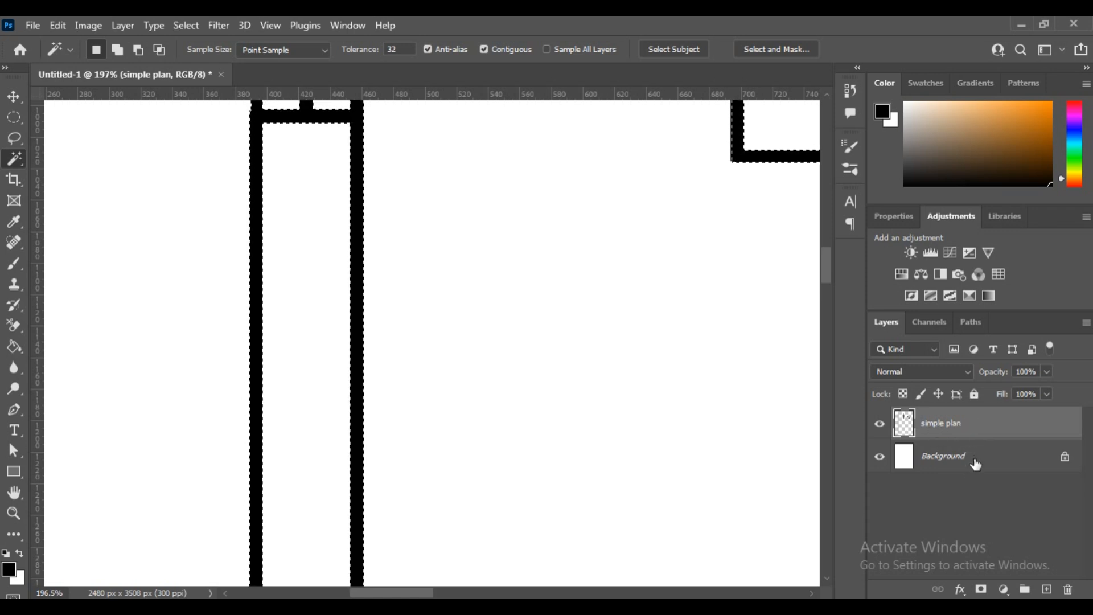
pyautogui.hotkey('ctrl', 'd')
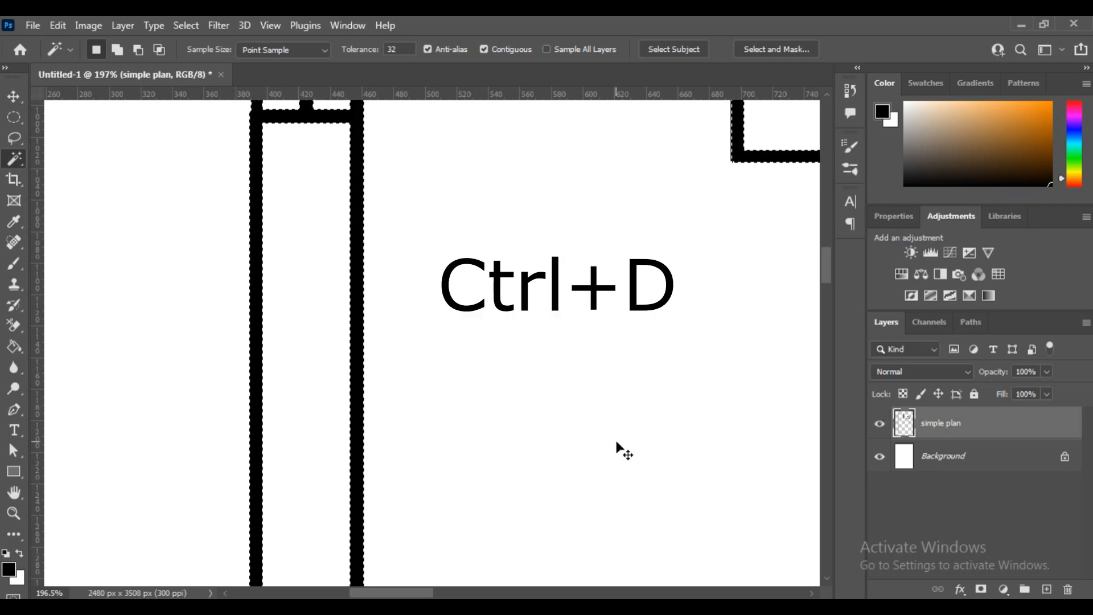
pyautogui.hotkey('ctrl', 'd')
pyautogui.scroll(-1, 386, 408)
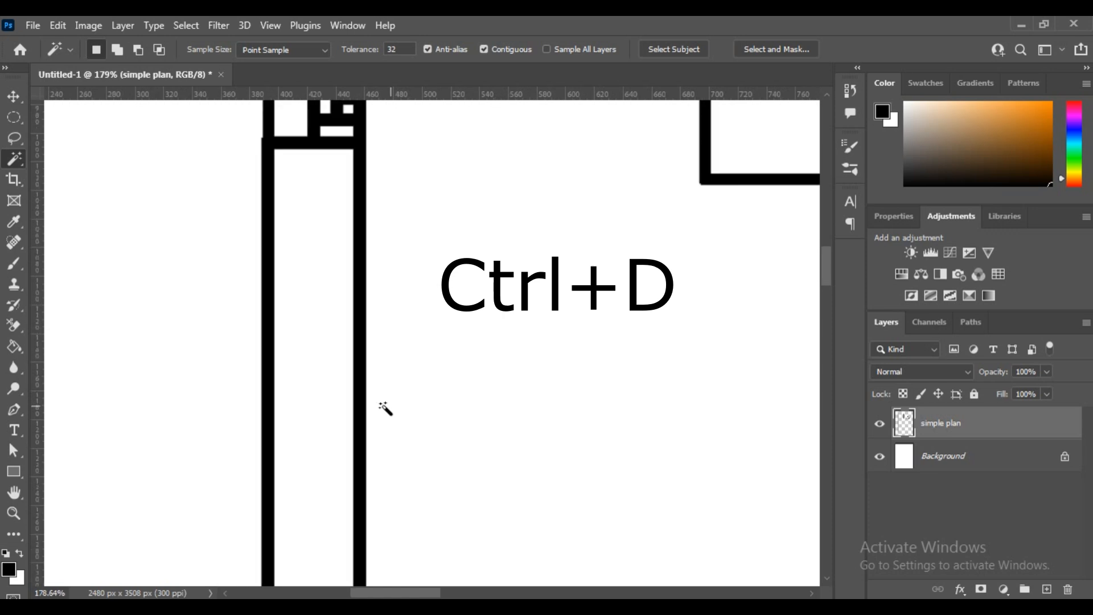
pyautogui.scroll(-10, 386, 408)
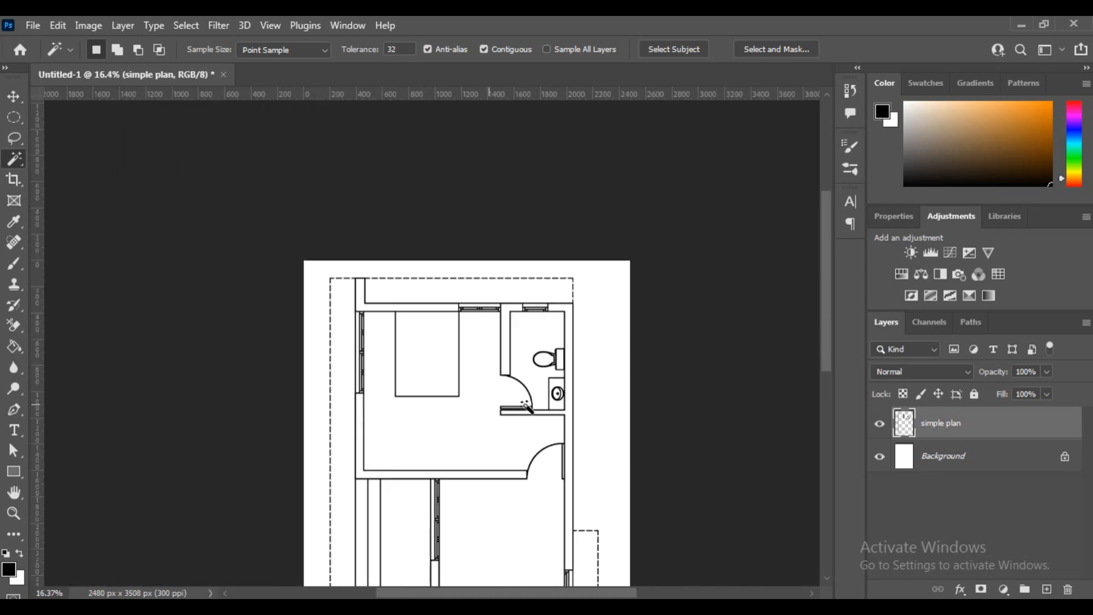
pyautogui.moveTo(524, 393); pyautogui.dragTo(431, 254)
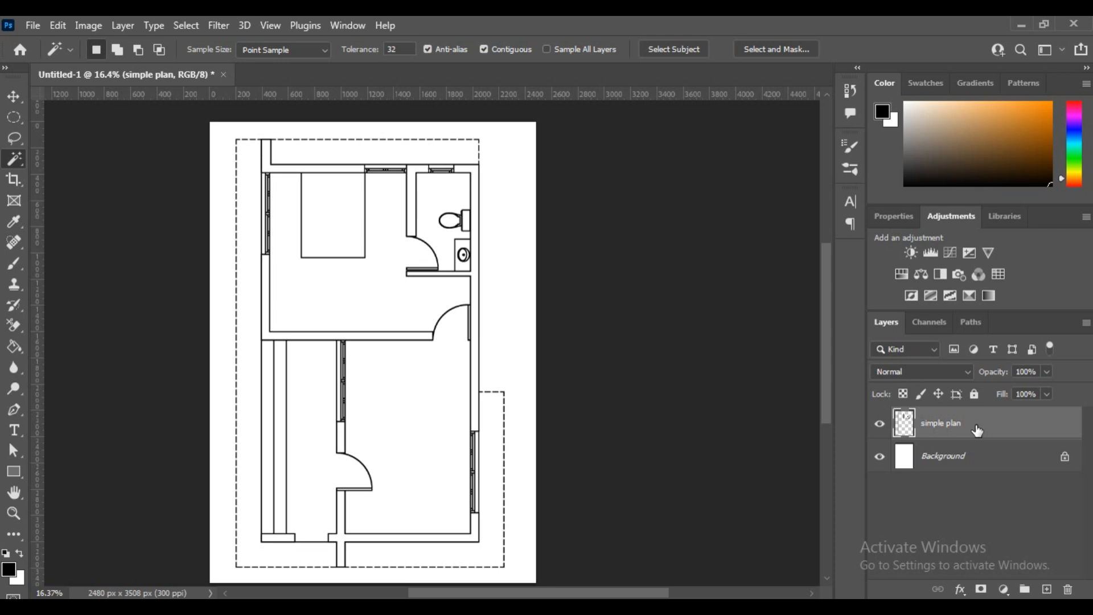
# Duplicate the simple plan layer and give the copy the Multiply blend mode with all its properties locked.
pyautogui.hotkey('ctrl', 'j')
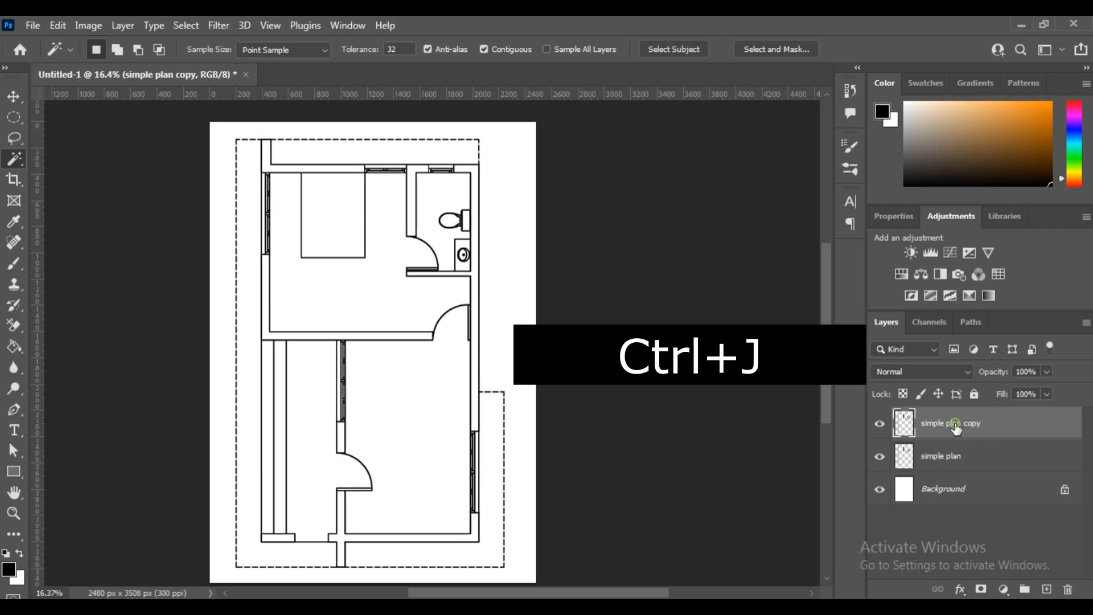
pyautogui.click(966, 374)
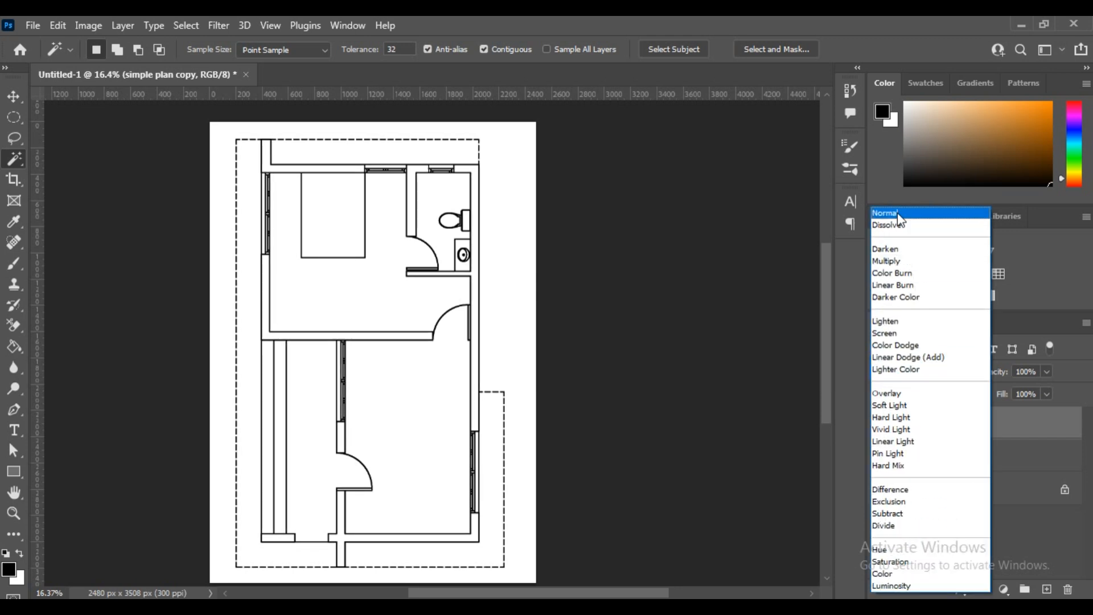
pyautogui.click(898, 260)
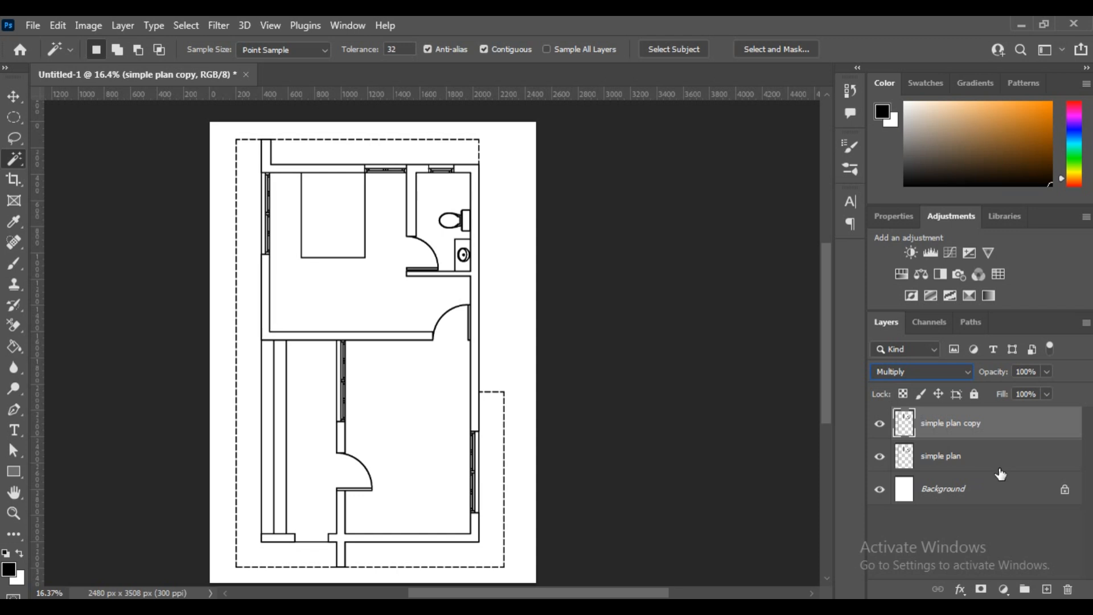
pyautogui.click(974, 394)
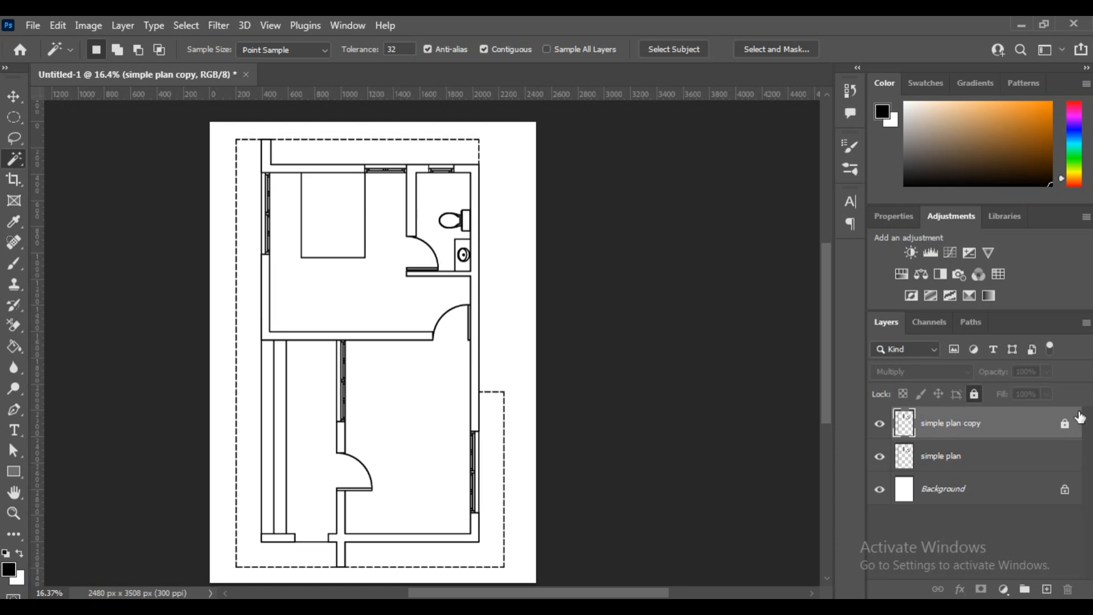
# Select the interiors of all the walls on the original simple plan layer with the Magic Wand.
pyautogui.click(967, 462)
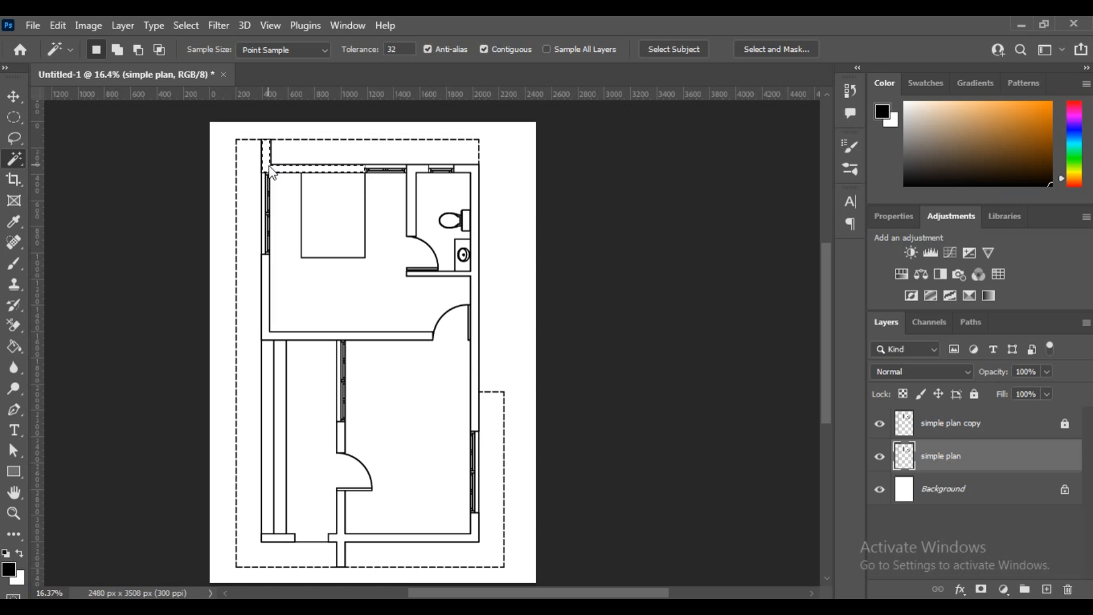
pyautogui.keyDown('shift'); pyautogui.click(416, 175); pyautogui.keyUp('shift')
pyautogui.keyDown('shift'); pyautogui.click(471, 171); pyautogui.keyUp('shift')
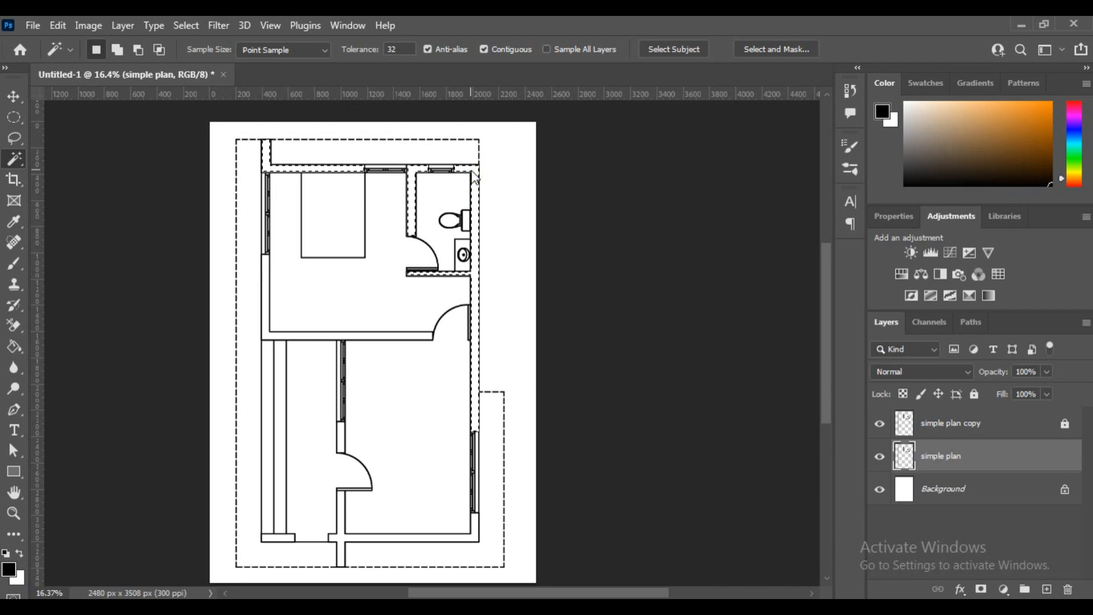
pyautogui.keyDown('shift'); pyautogui.click(265, 330); pyautogui.keyUp('shift')
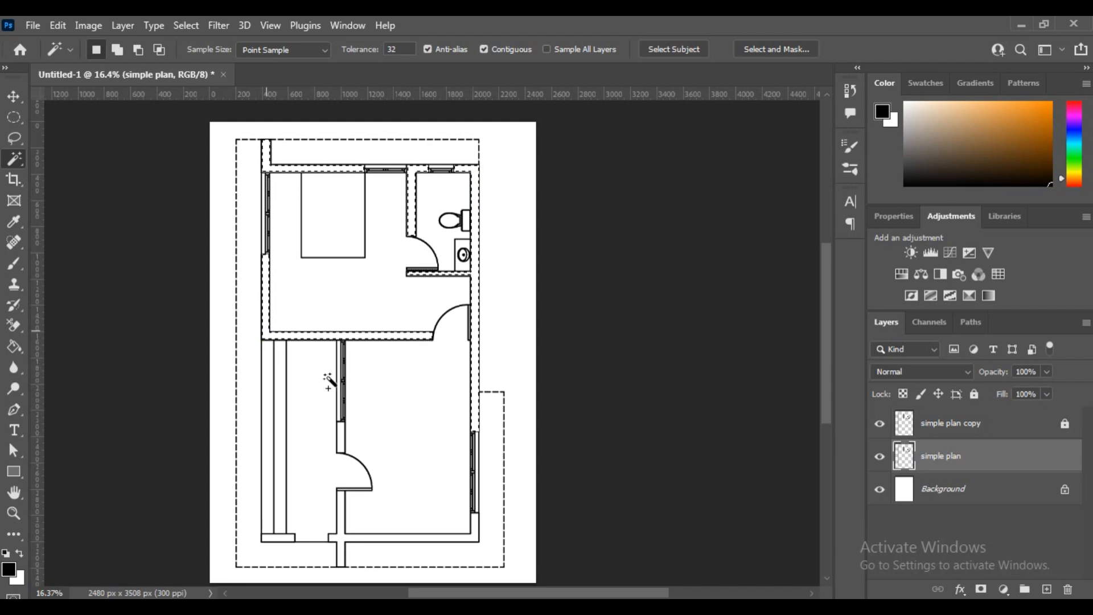
pyautogui.keyDown('shift'); pyautogui.click(341, 519); pyautogui.keyUp('shift')
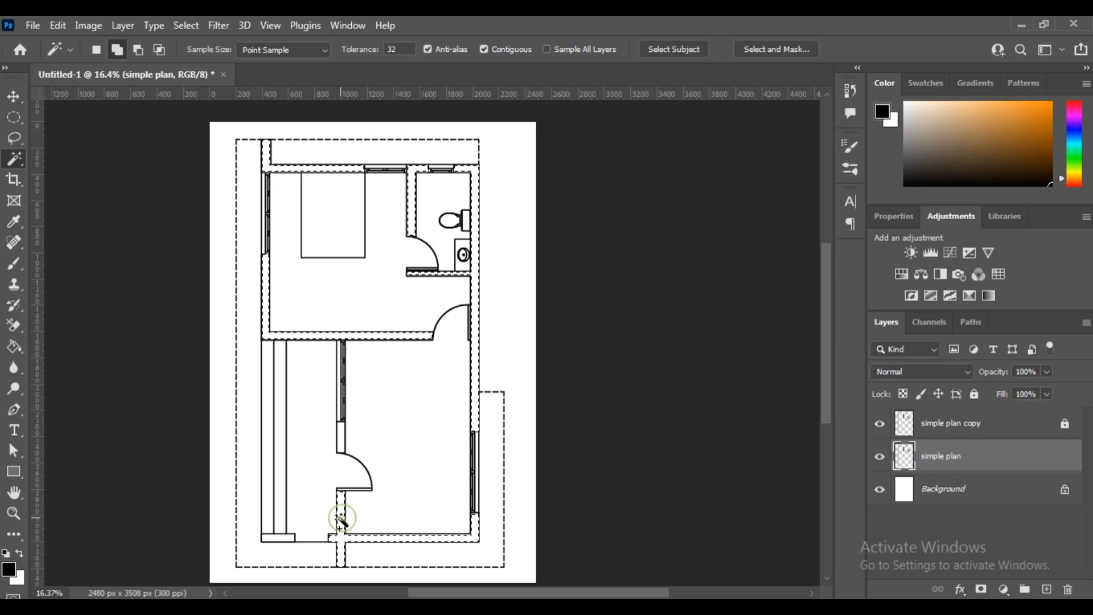
pyautogui.keyDown('shift'); pyautogui.click(286, 537); pyautogui.keyUp('shift')
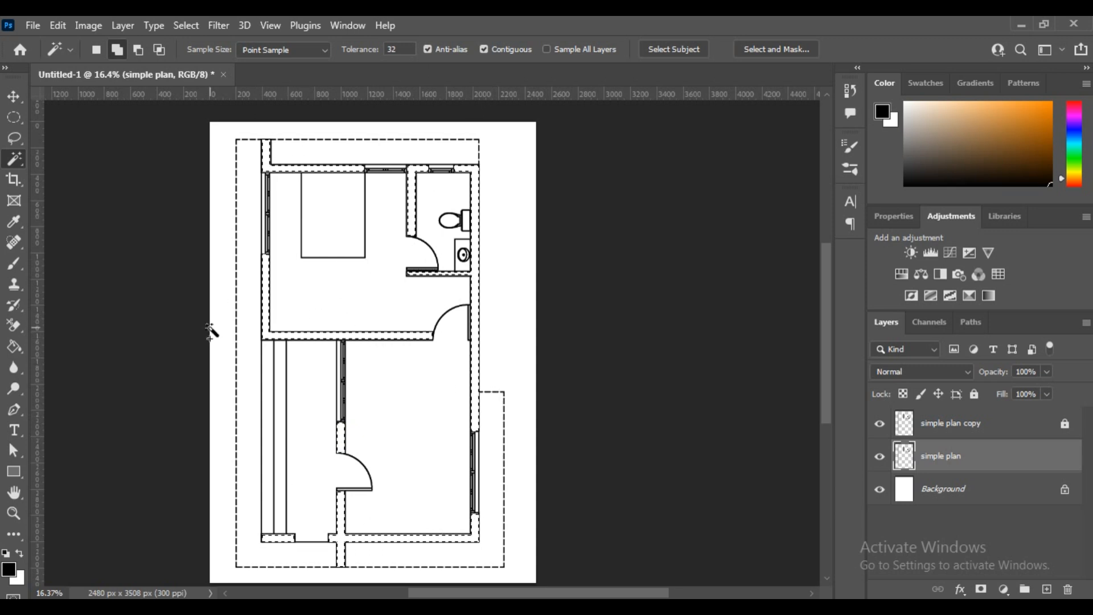
# Fill the selected walls with dark brown 321f08 on the simple plan layer and clear the selection.
pyautogui.click(9, 570)
pyautogui.click(681, 347)
pyautogui.moveTo(682, 347); pyautogui.dragTo(673, 344)
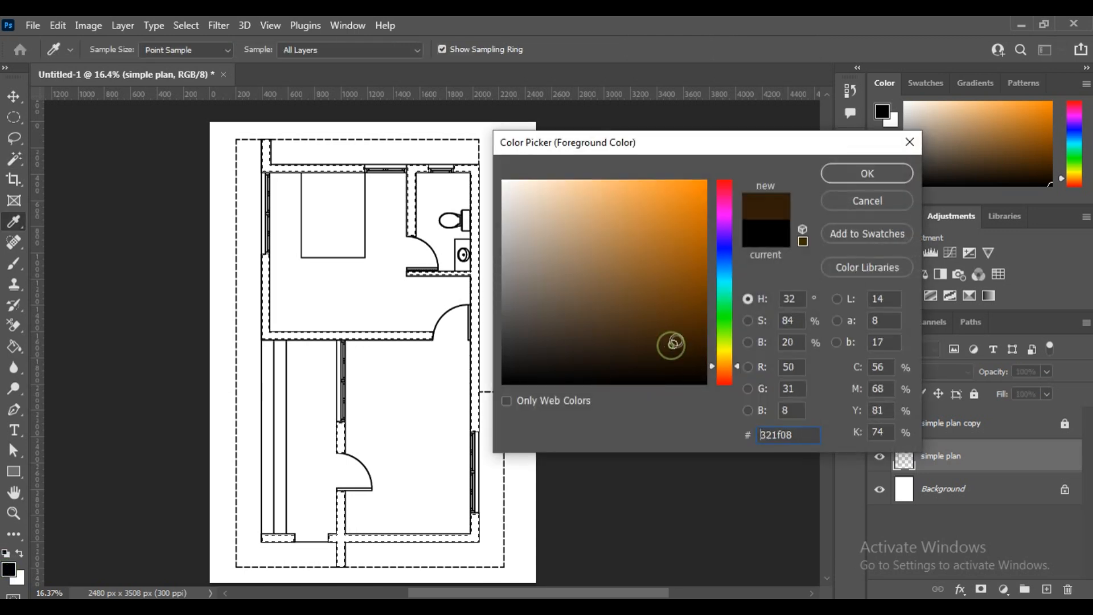
pyautogui.click(863, 173)
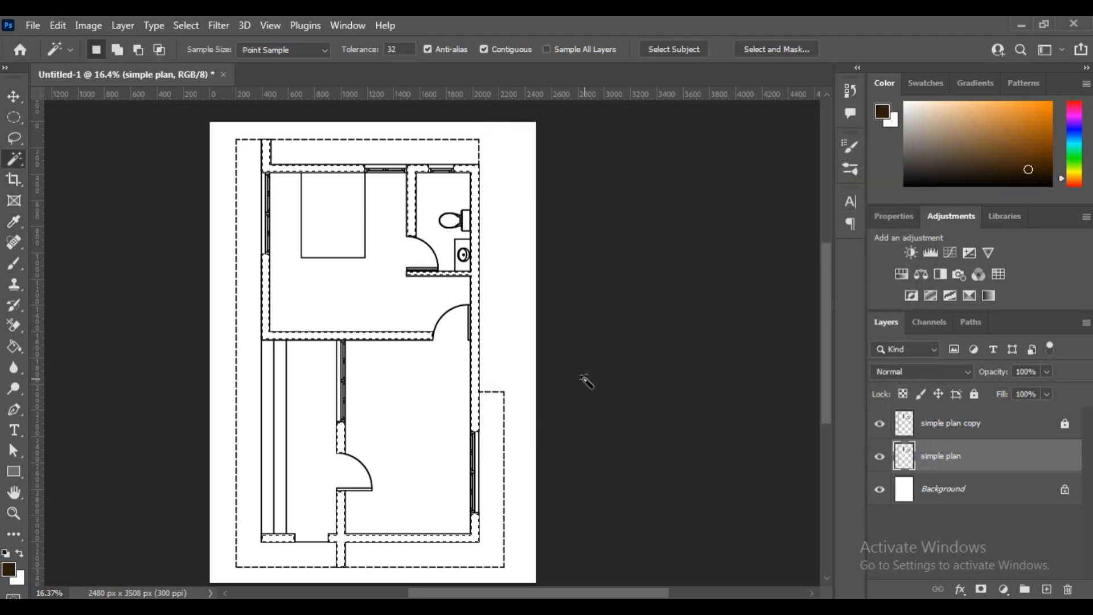
pyautogui.hotkey('alt', 'BackSpace')
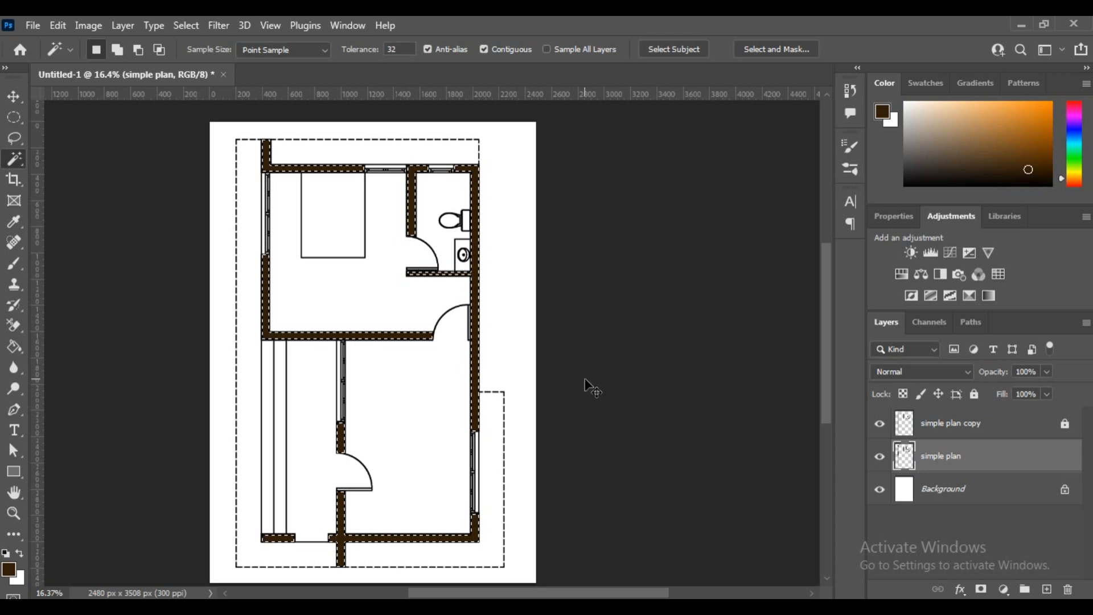
pyautogui.hotkey('ctrl', 'd')
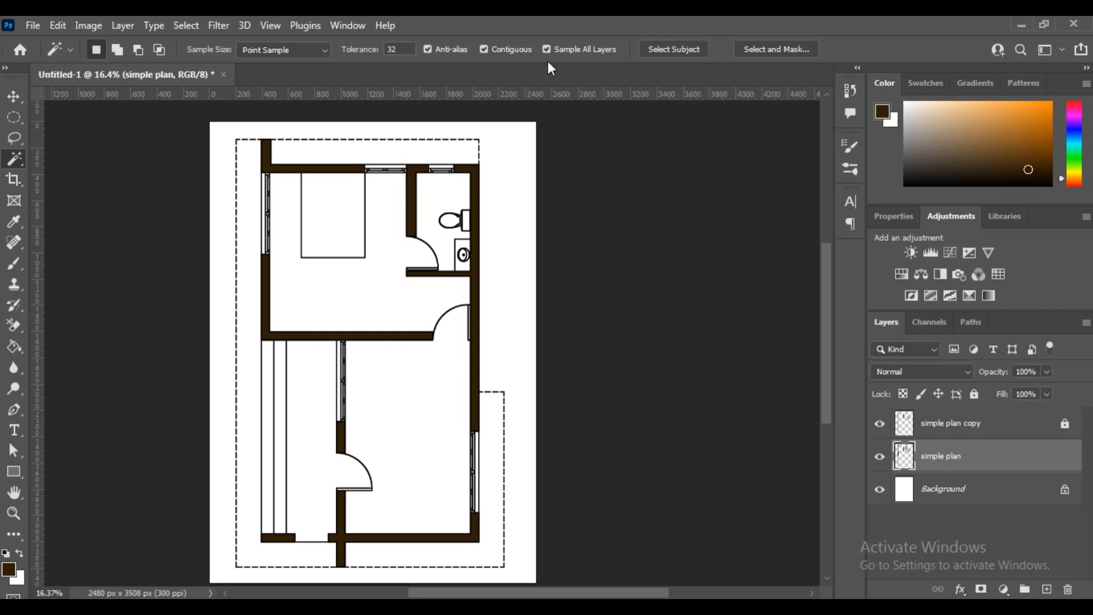
# Add a new layer above simple plan and select the room floors with the Magic Wand sampling all layers, leaving out the bed and fixtures.
pyautogui.click(1047, 590)
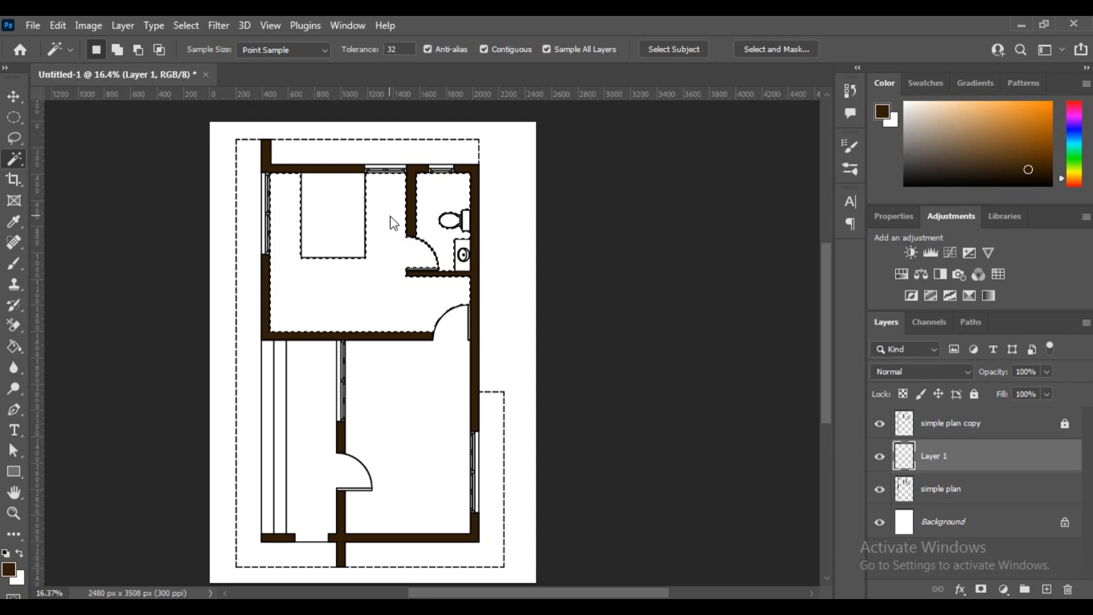
pyautogui.scroll(1, 412, 284)
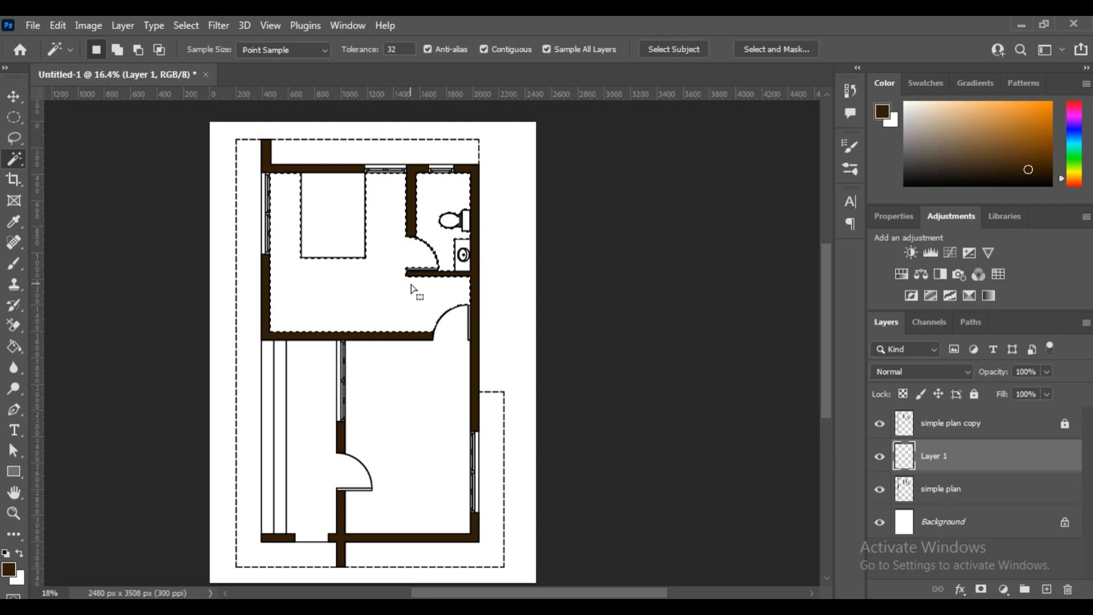
pyautogui.scroll(2, 412, 287)
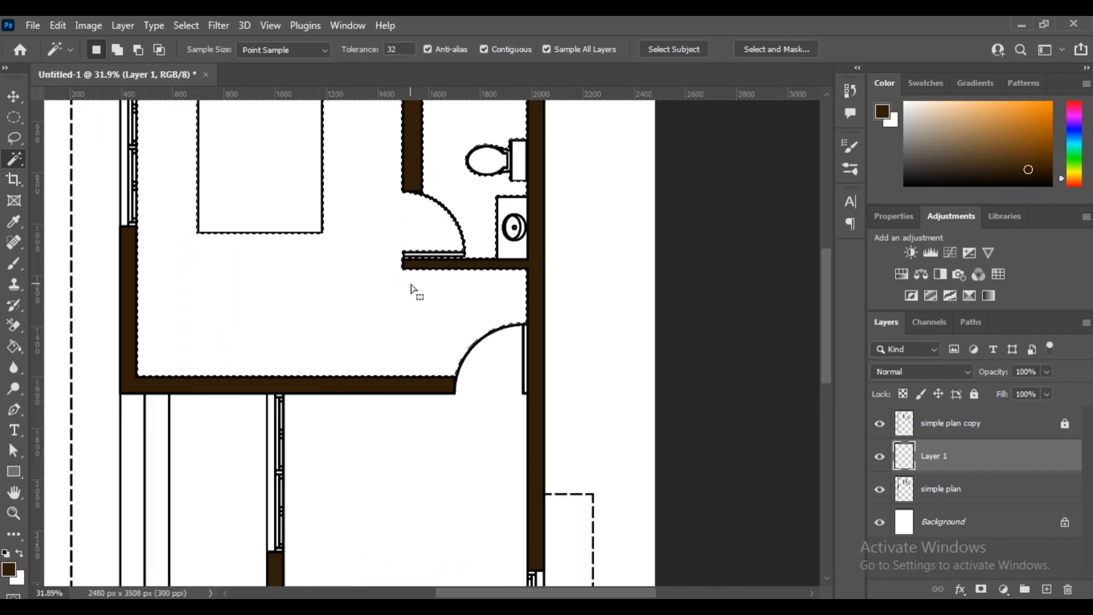
pyautogui.scroll(-3, 411, 289)
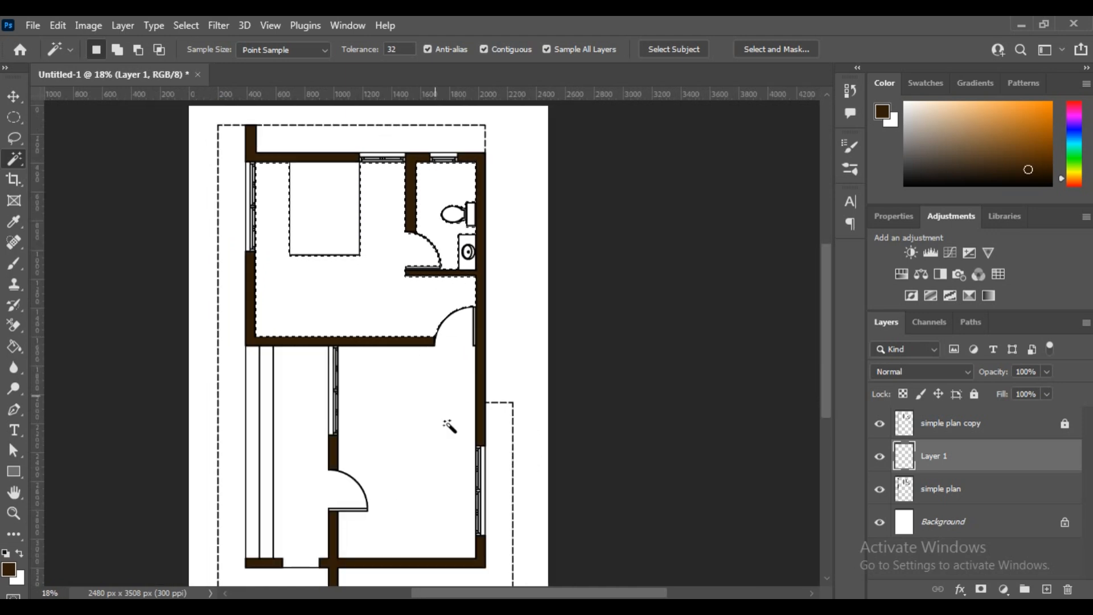
pyautogui.keyDown('shift'); pyautogui.click(435, 408); pyautogui.keyUp('shift')
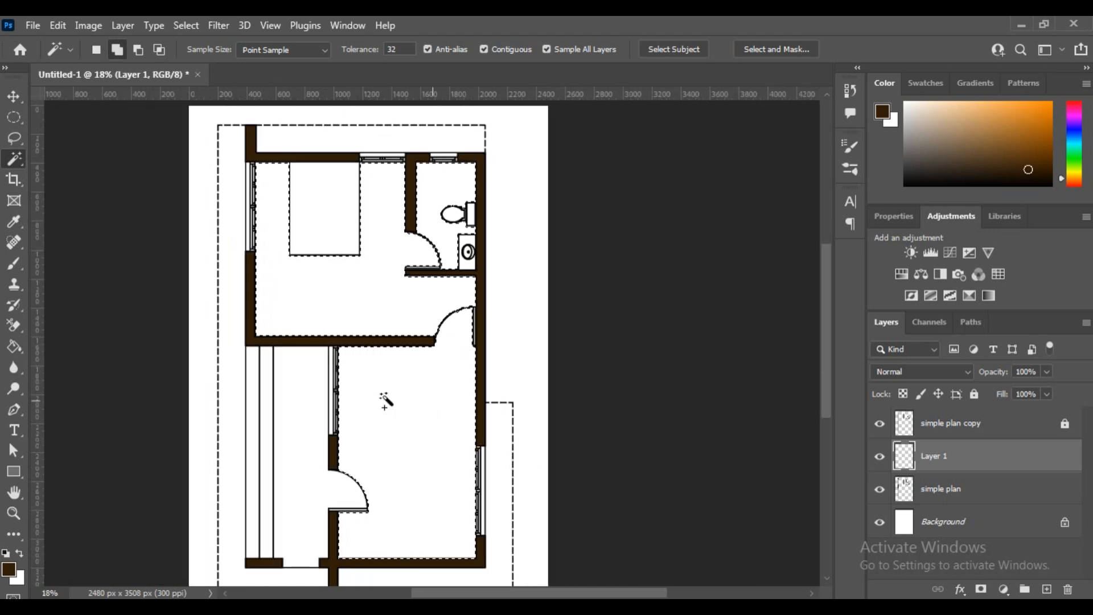
pyautogui.keyDown('shift'); pyautogui.click(306, 400); pyautogui.keyUp('shift')
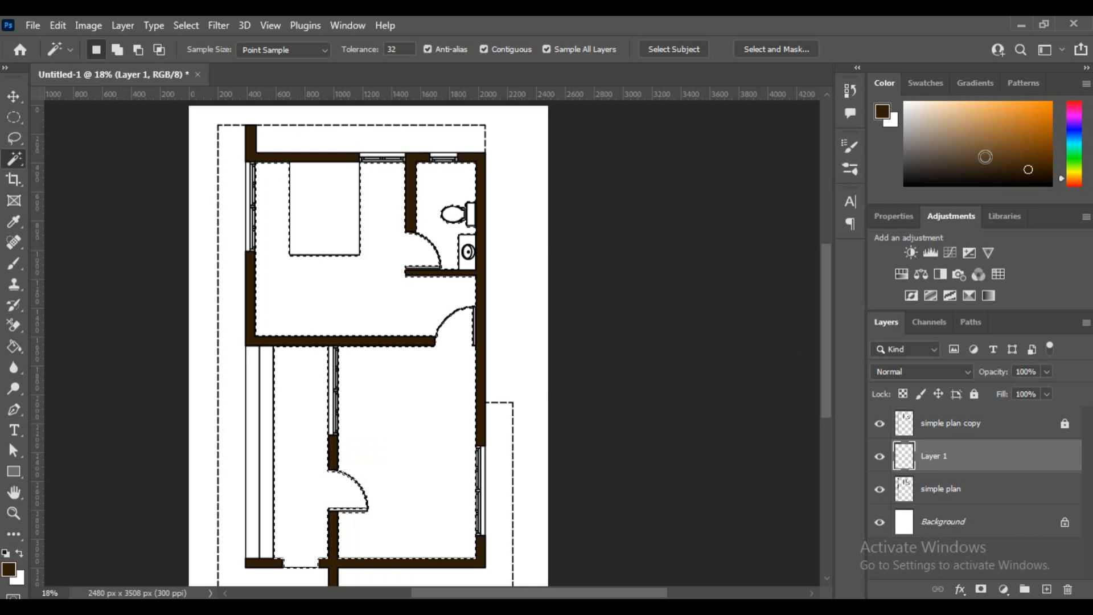
# Fill the selected room floors with a light orange-tan color on Layer 1 and clear the selection.
pyautogui.click(948, 132)
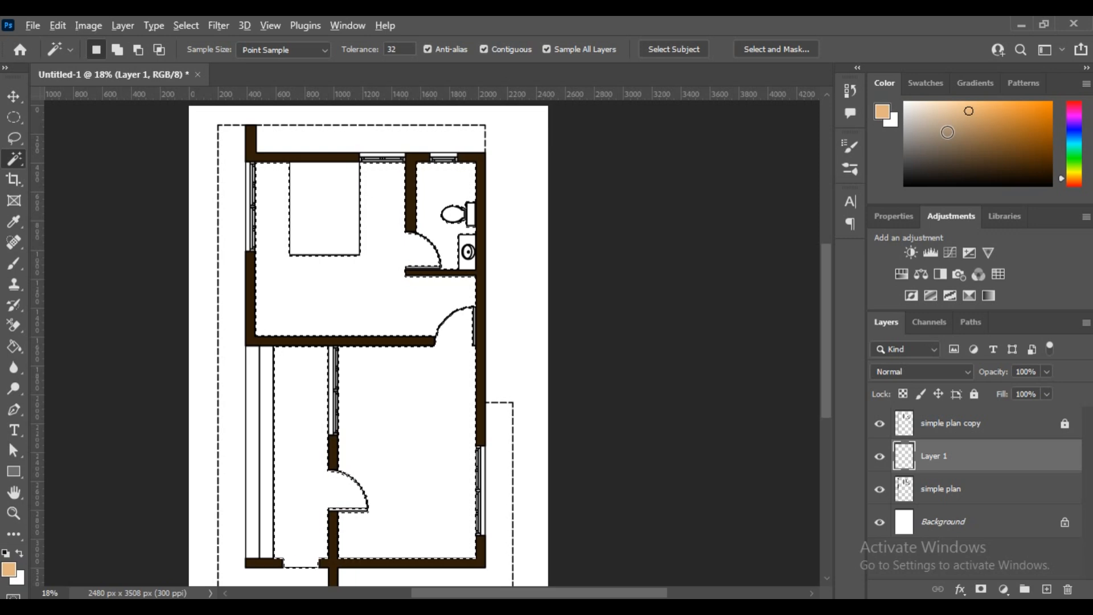
pyautogui.hotkey('alt', 'BackSpace')
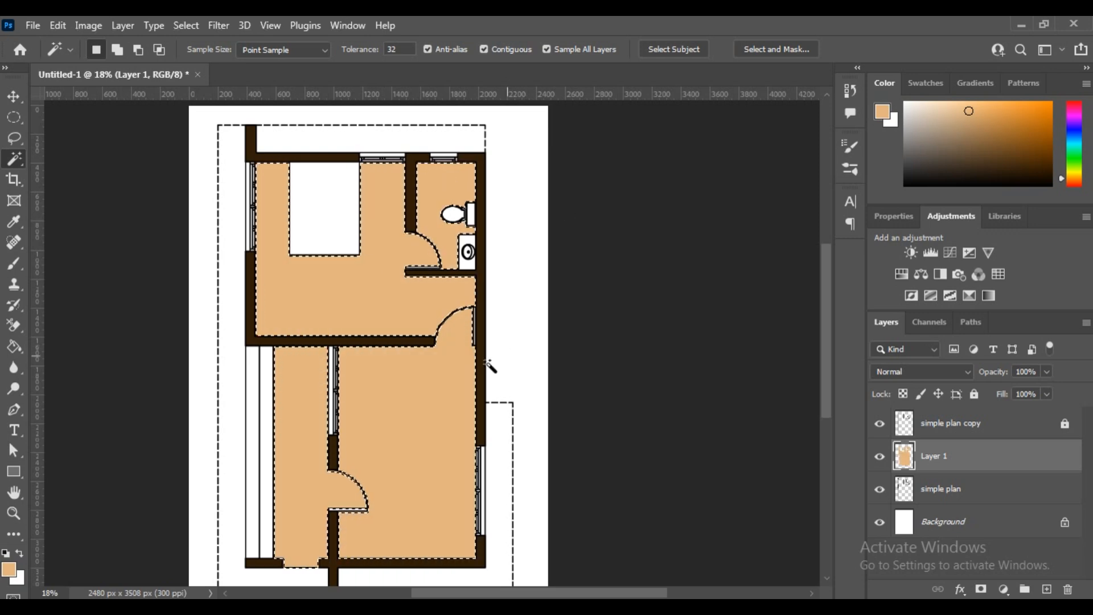
pyautogui.hotkey('ctrl', 'd')
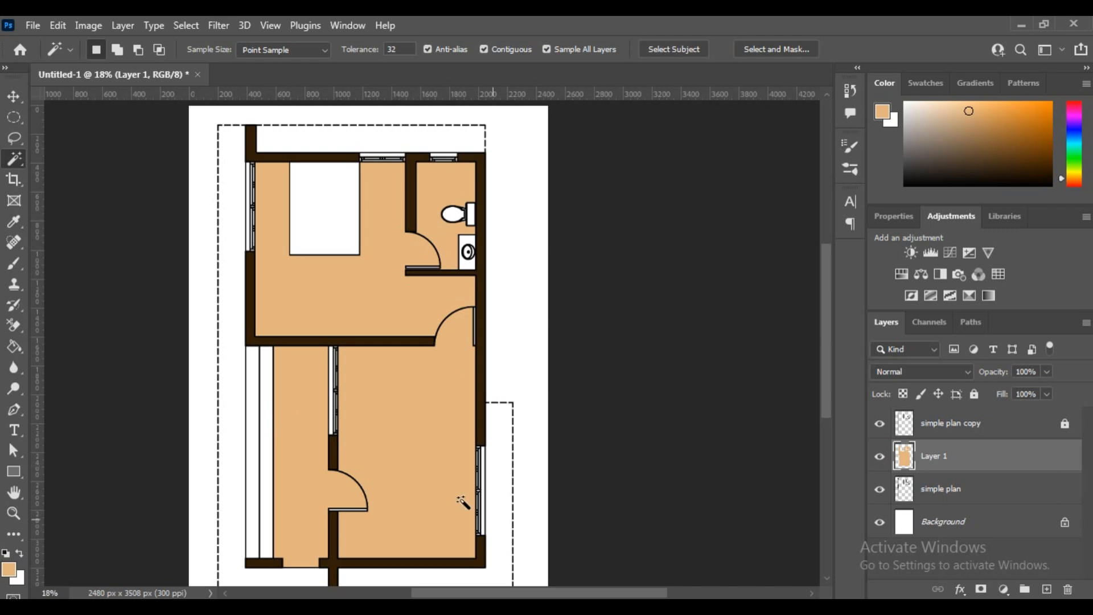
# Add a new layer and fill the inner narrow strip beside the lower-left room's floor with the same tan color.
pyautogui.click(1048, 590)
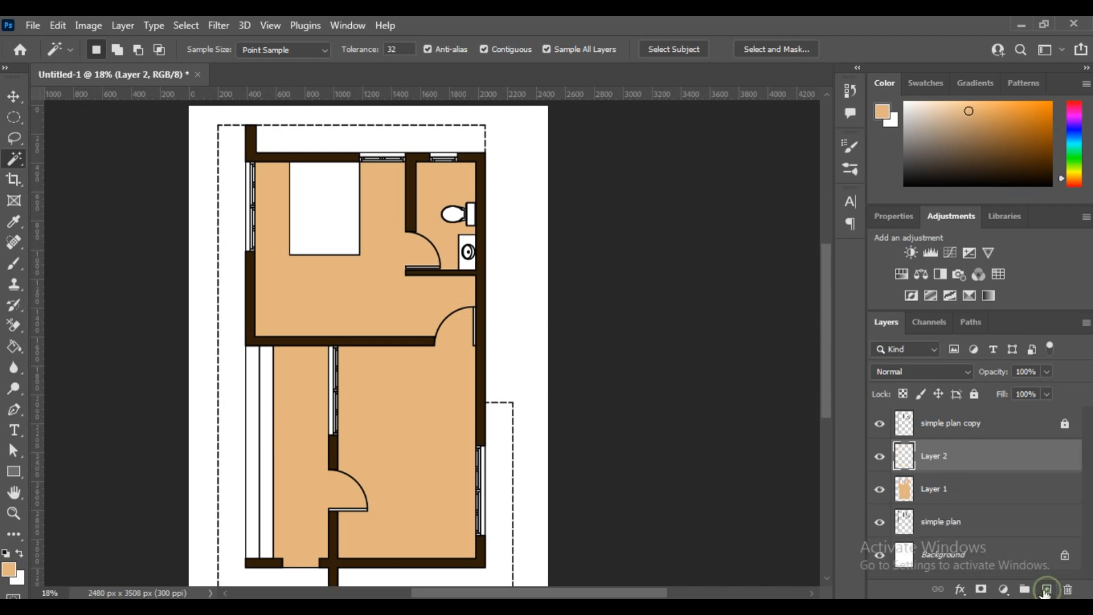
pyautogui.click(265, 423)
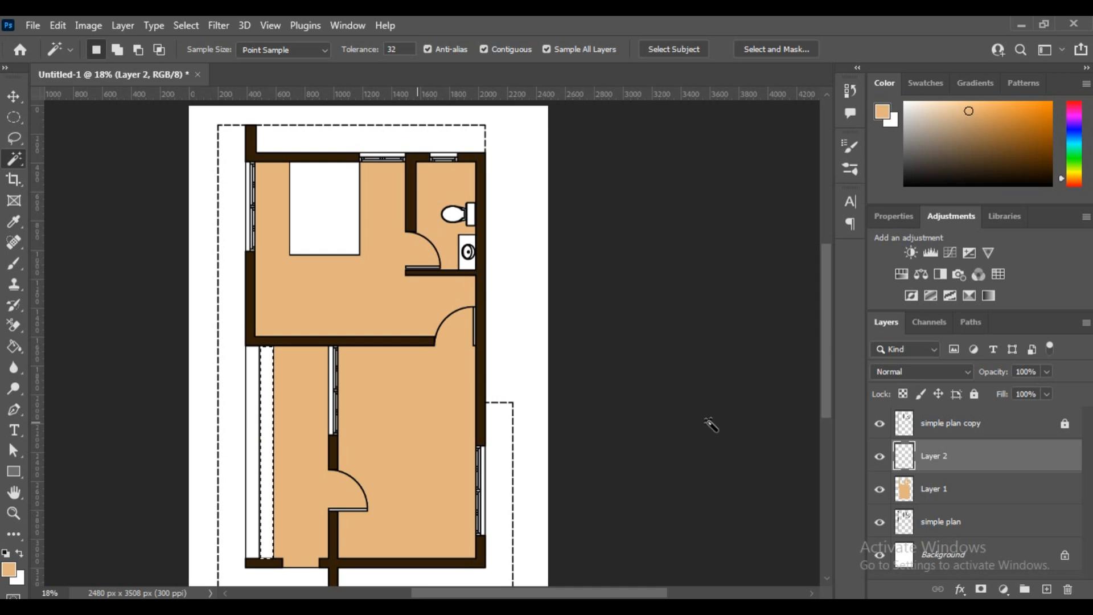
pyautogui.hotkey('alt', 'BackSpace')
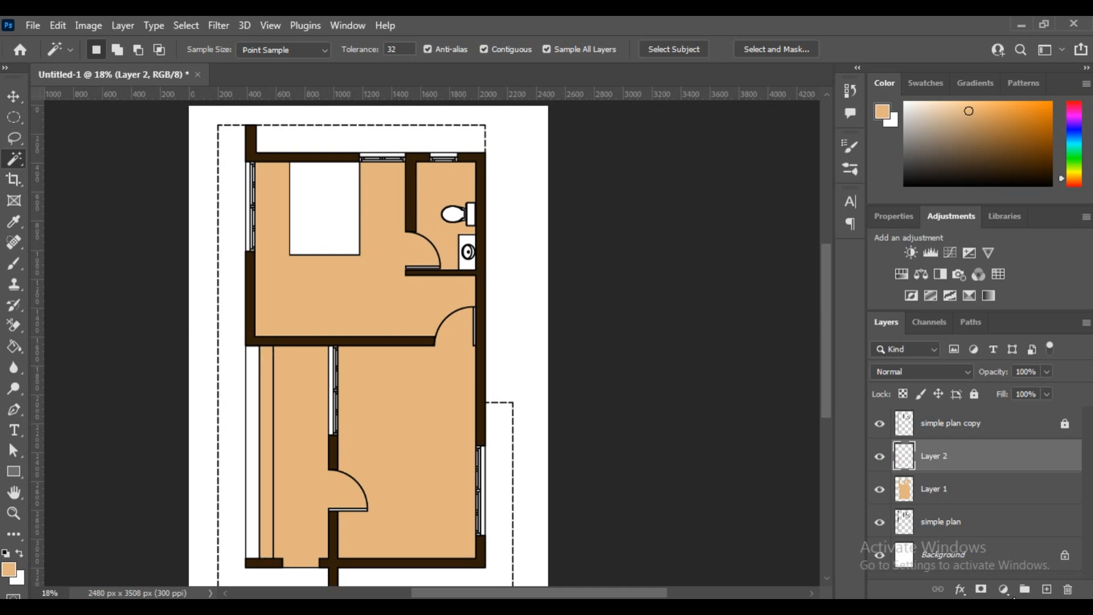
# Fill the outermost narrow strip at the plan's lower left with the tan color on another new layer and clear the selection.
pyautogui.click(250, 441)
pyautogui.click(1048, 590)
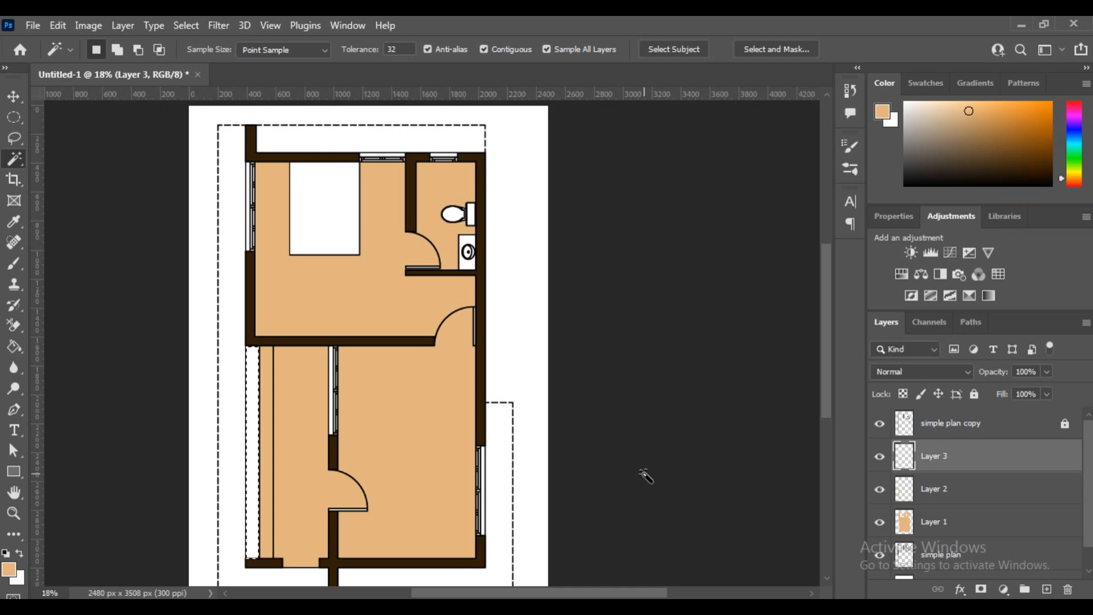
pyautogui.hotkey('alt', 'BackSpace')
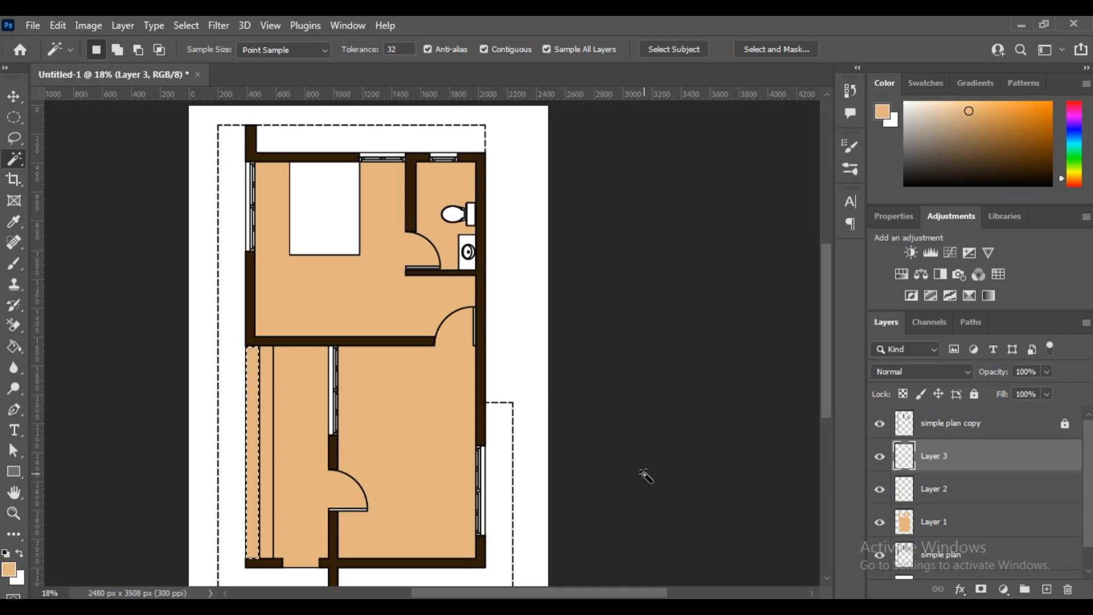
pyautogui.hotkey('ctrl', 'd')
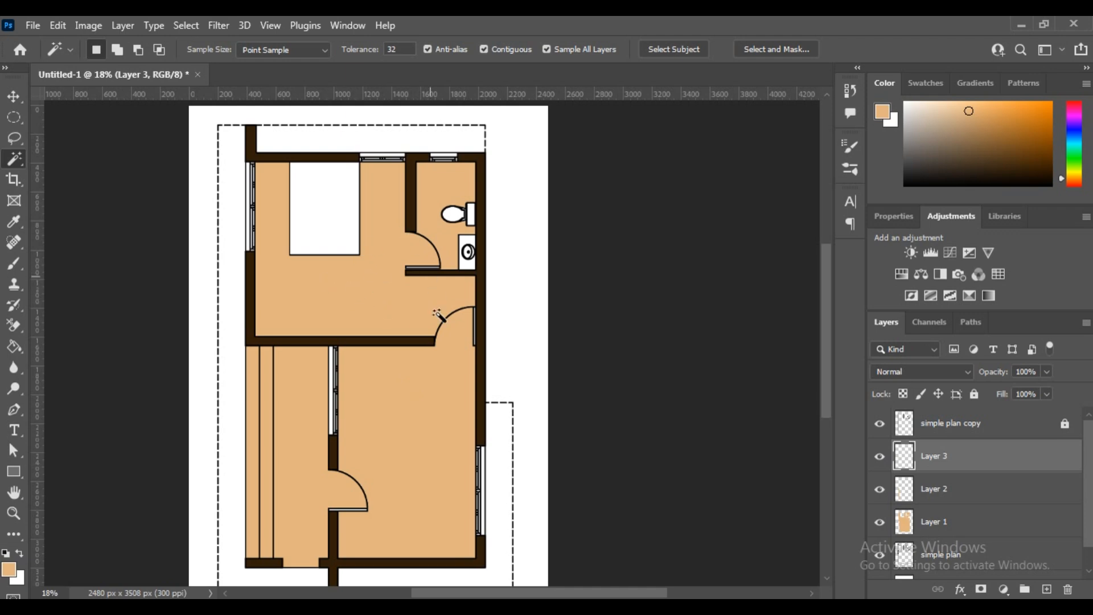
# Hide Layer 2 and Layer 3 and show them again to check which floor strip each layer holds.
pyautogui.click(880, 489)
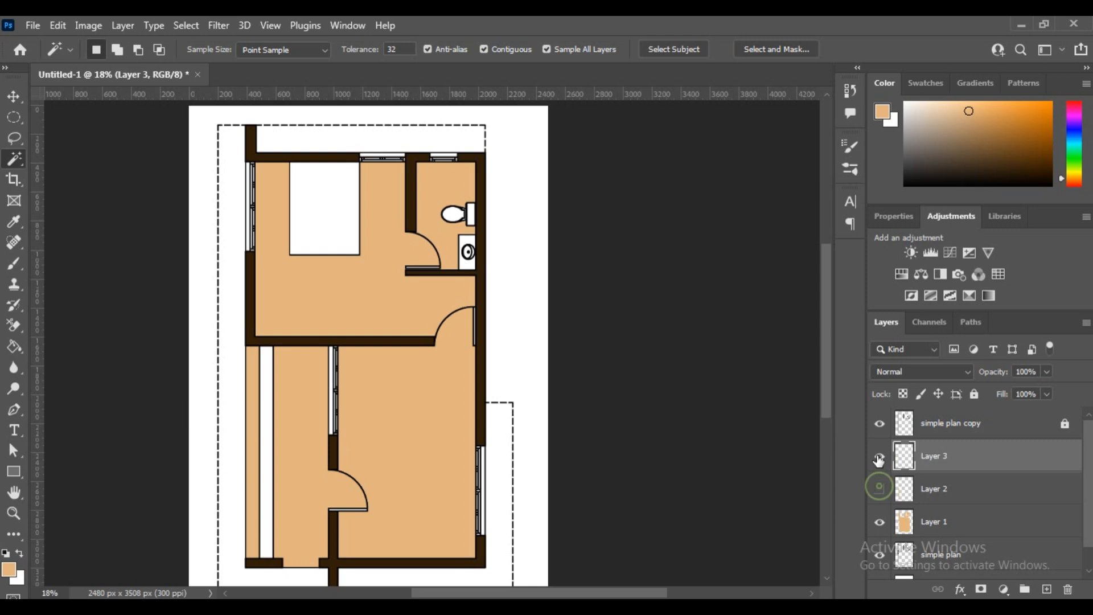
pyautogui.click(880, 456)
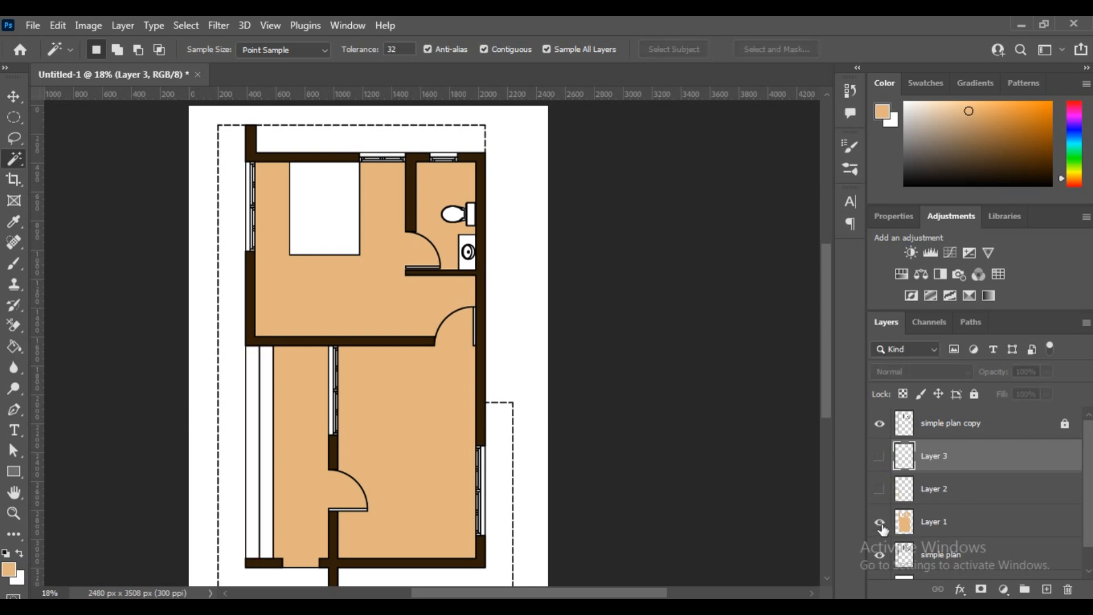
pyautogui.click(881, 491)
pyautogui.click(878, 458)
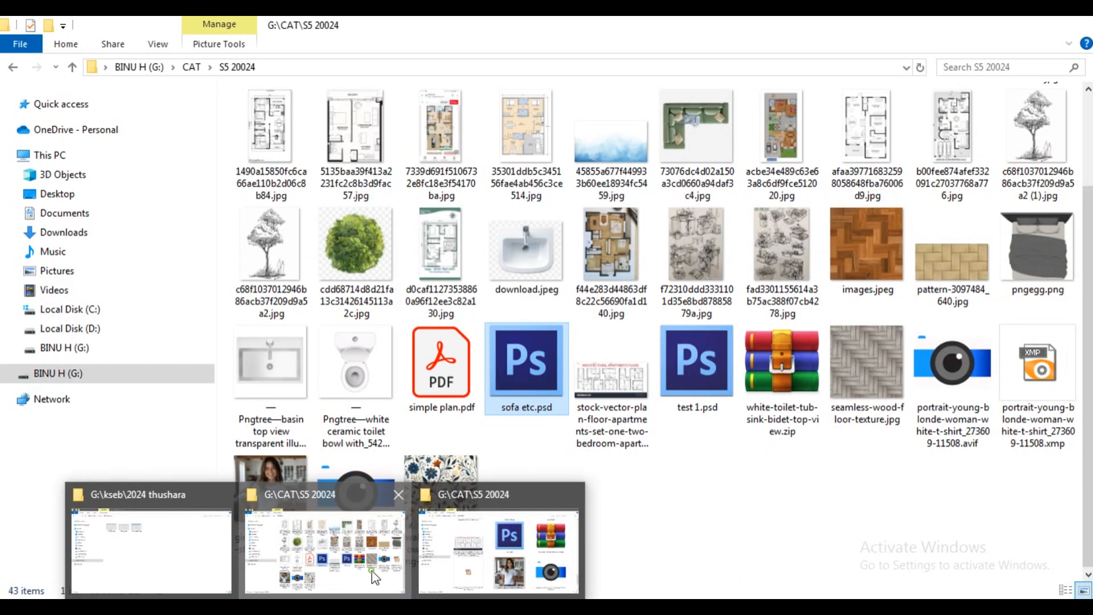
# Switch to File Explorer and open pattern-3097484_640.jpg from the S5 20024 folder in Adobe Photoshop.
pyautogui.click(377, 572)
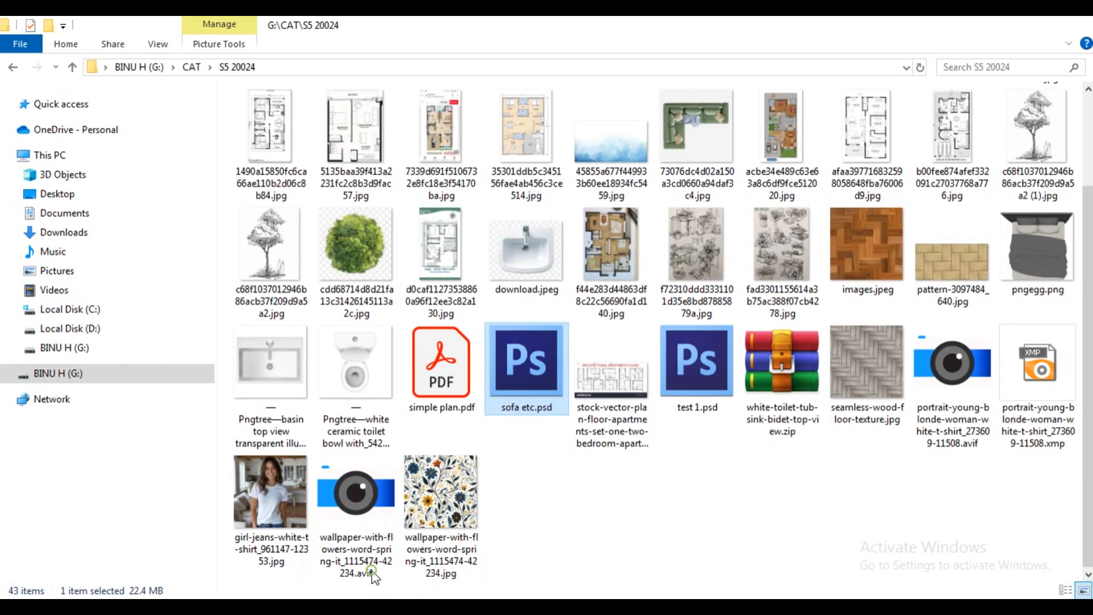
pyautogui.click(959, 269)
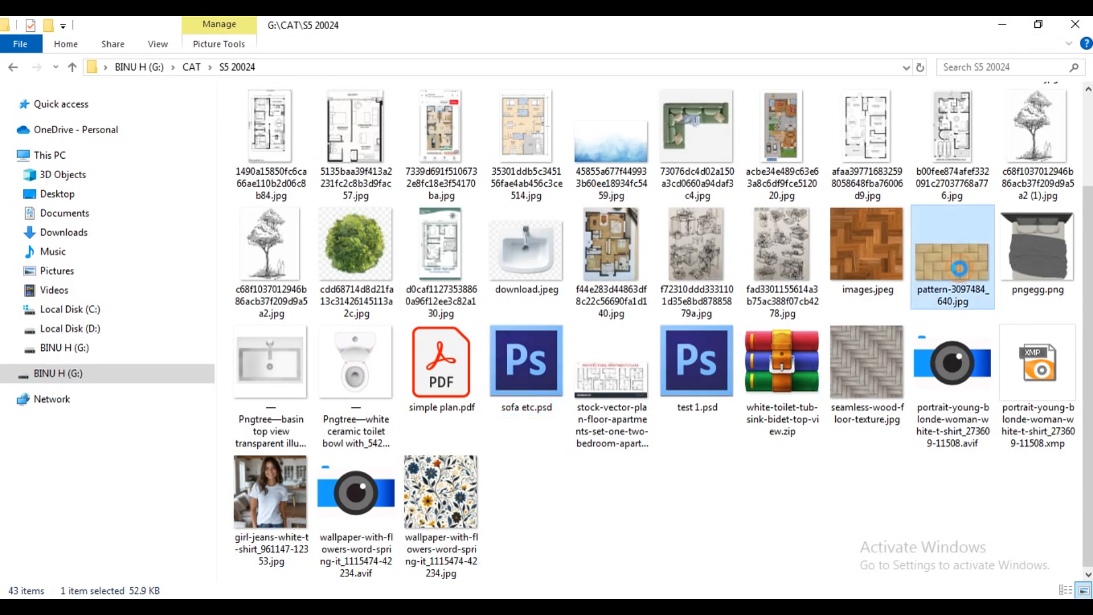
pyautogui.rightClick(959, 268)
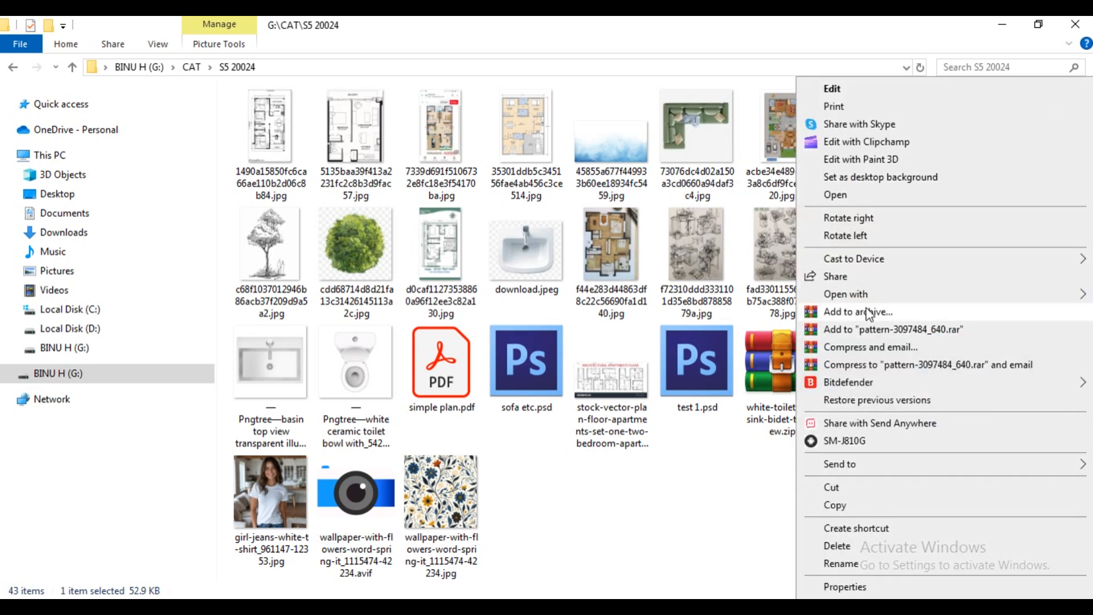
pyautogui.moveTo(859, 294)
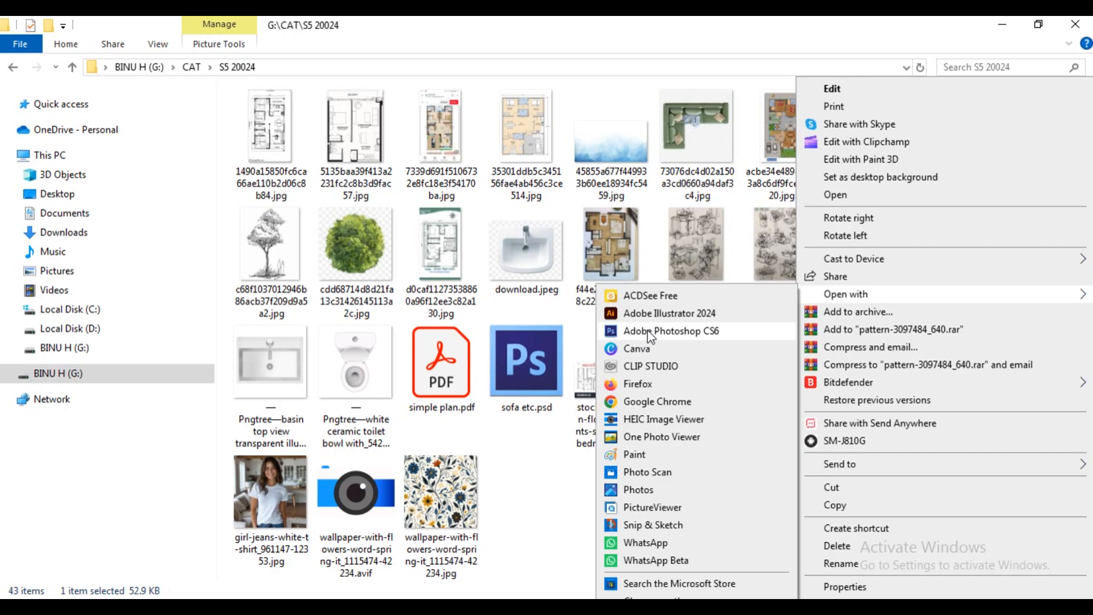
pyautogui.click(633, 332)
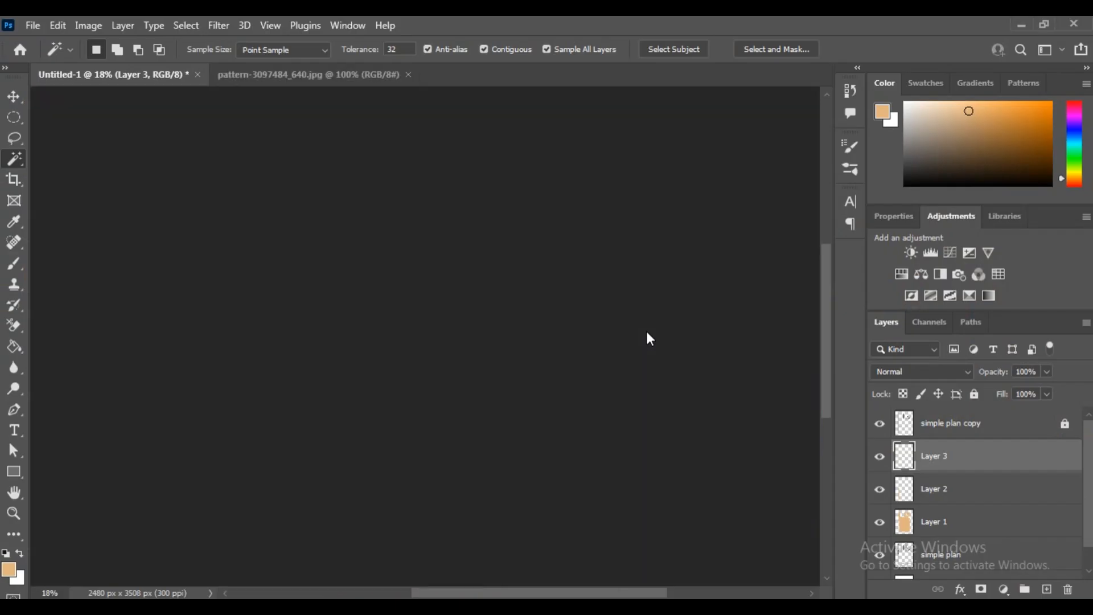
# Define the wood tile image as a pattern, adding the author's name in front of the default pattern name.
pyautogui.click(57, 25)
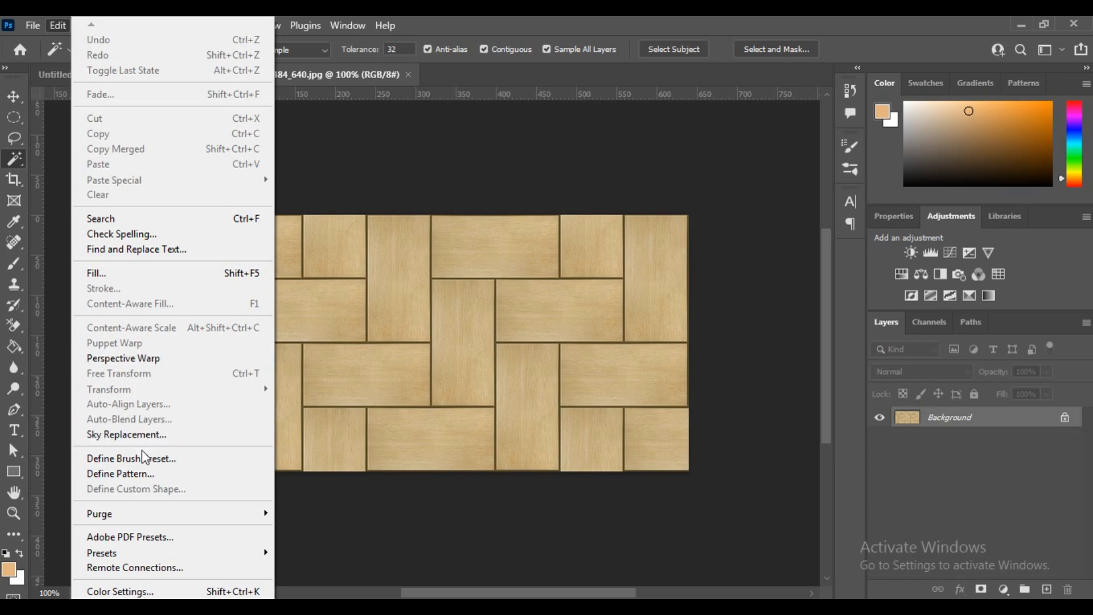
pyautogui.click(150, 474)
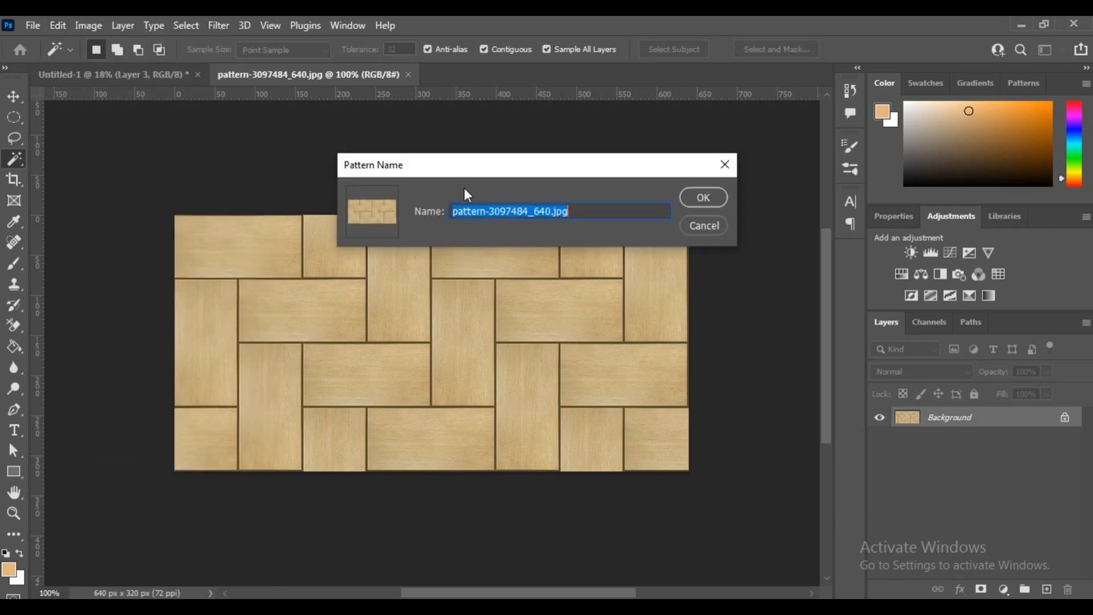
pyautogui.click(452, 213)
pyautogui.write('binu')
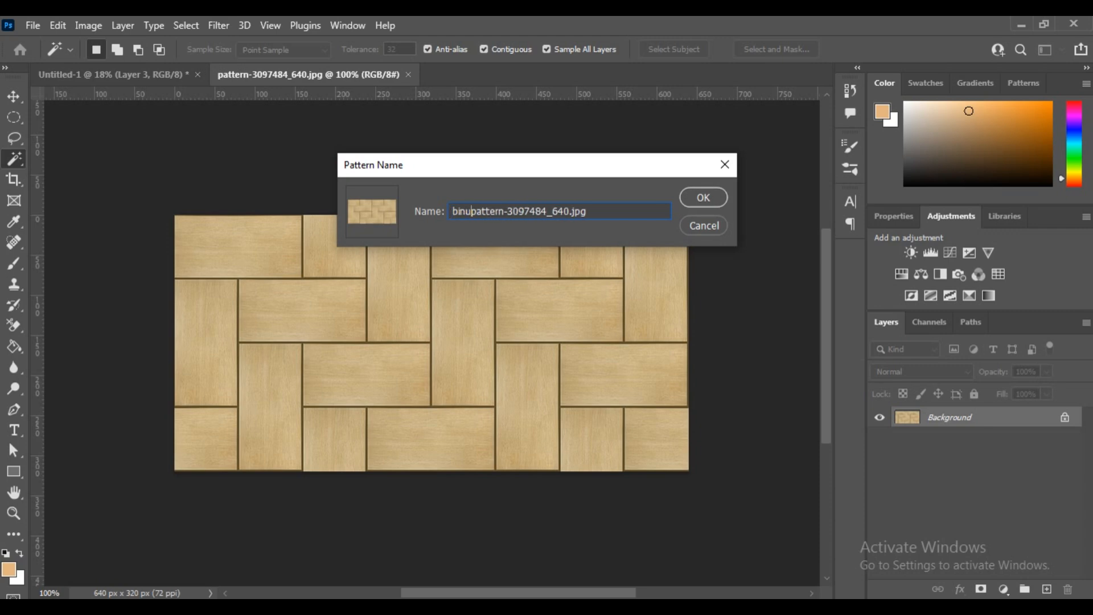
pyautogui.write('u.h')
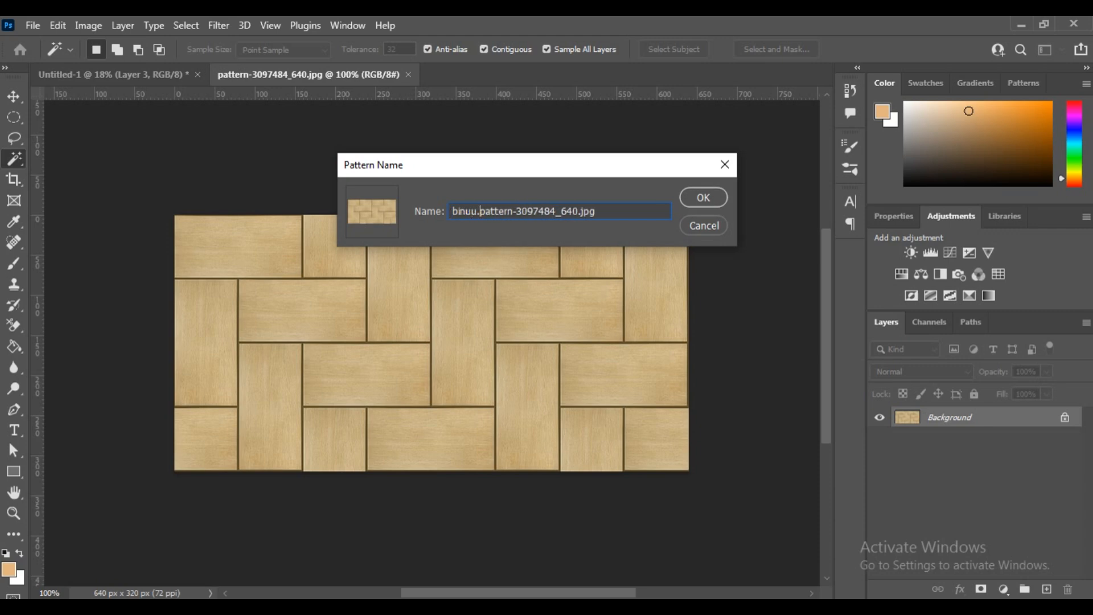
pyautogui.click(699, 195)
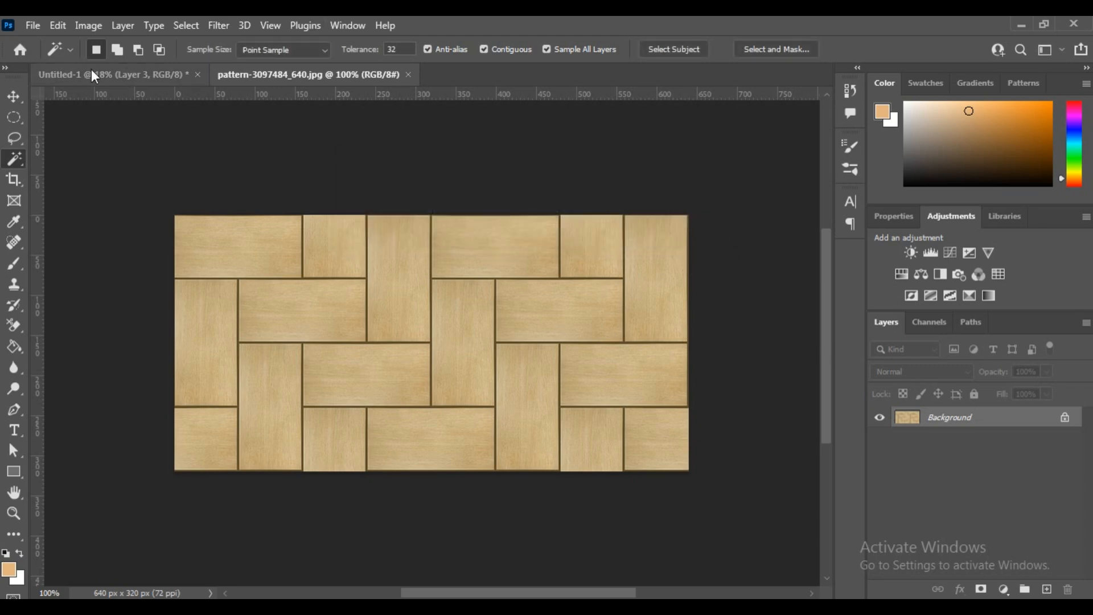
# Return to the floor plan document and add a wood tile Pattern Overlay to Layer 1, keeping the plan visible beside the dialog.
pyautogui.click(160, 77)
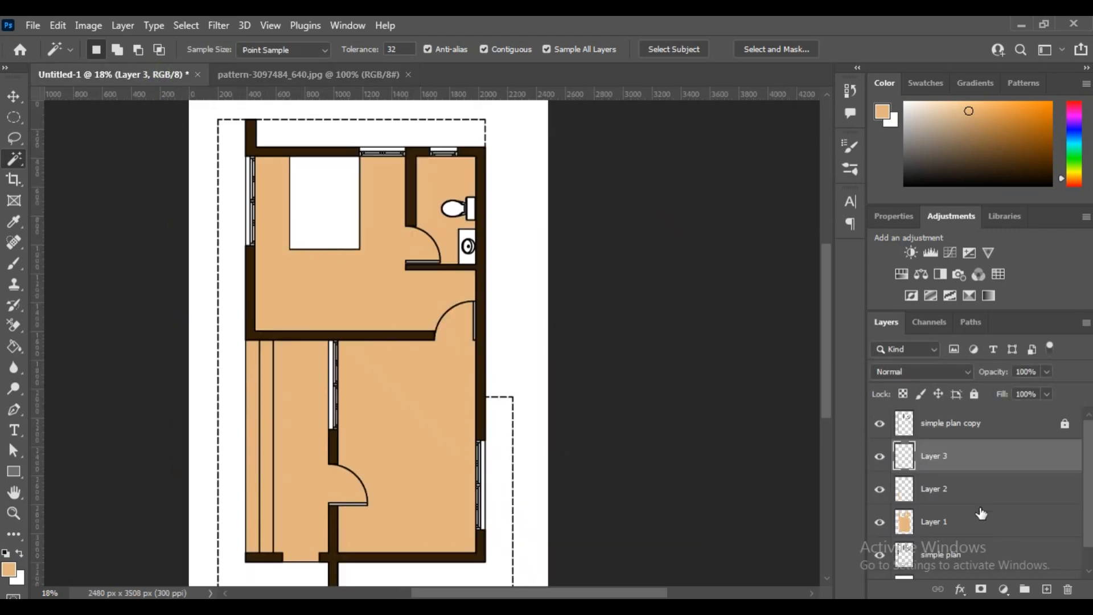
pyautogui.click(968, 522)
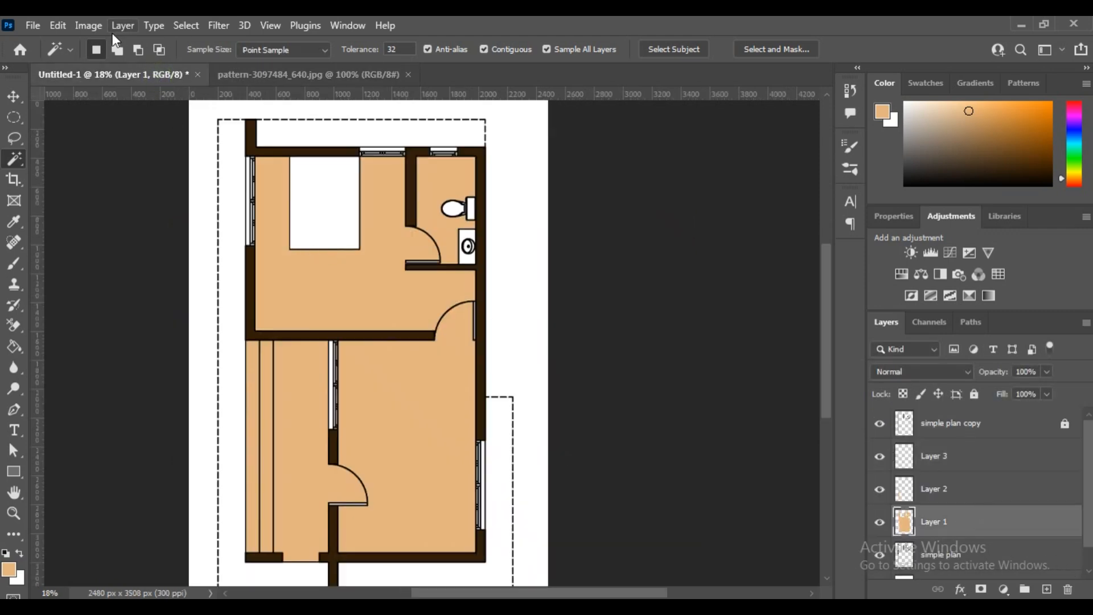
pyautogui.click(121, 25)
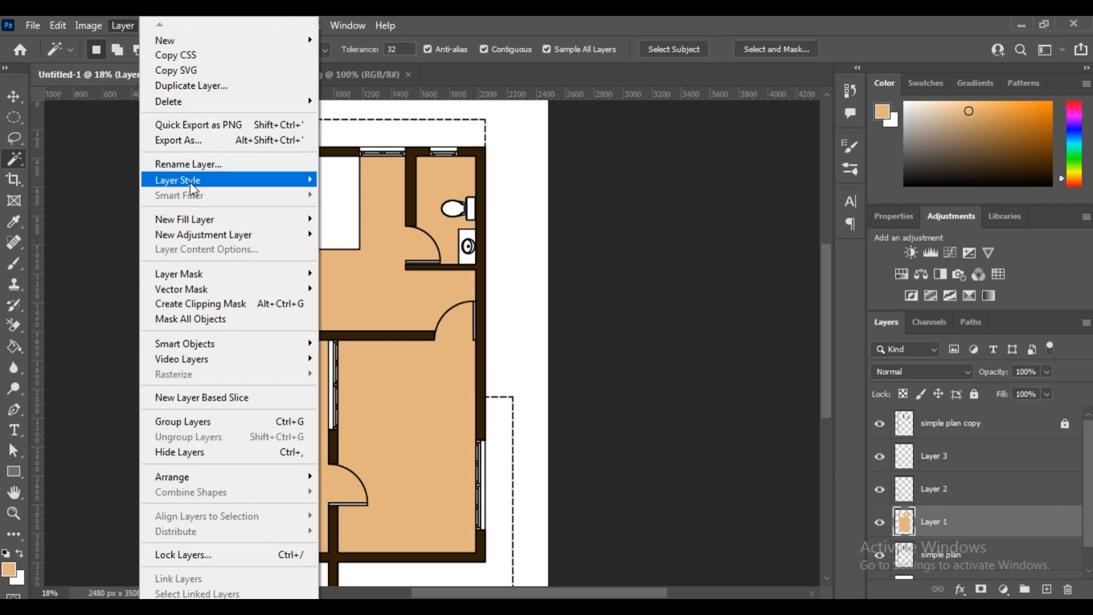
pyautogui.moveTo(193, 189)
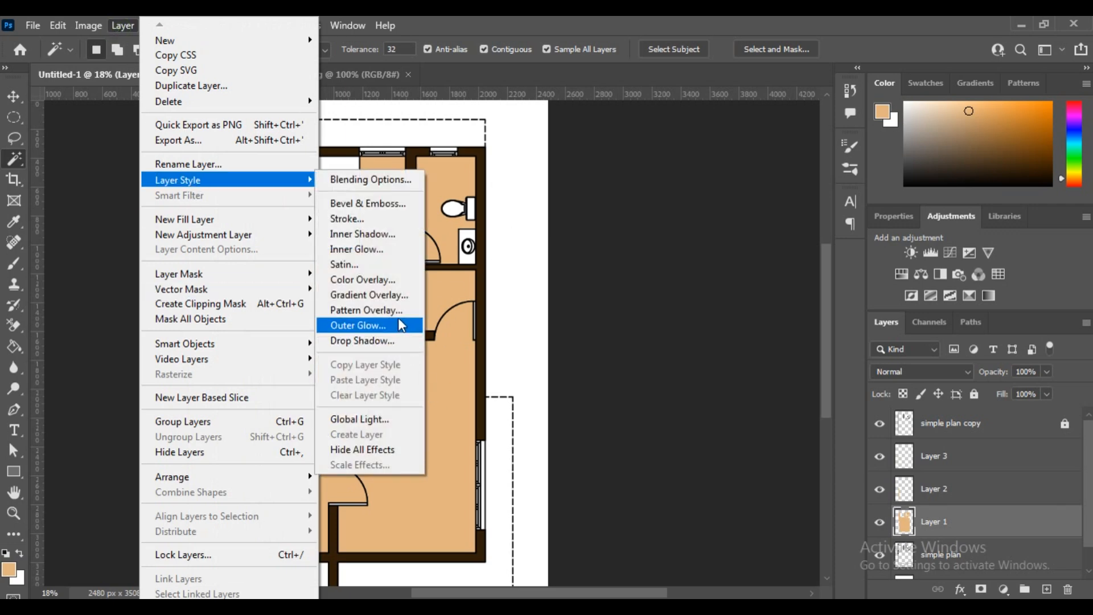
pyautogui.click(380, 310)
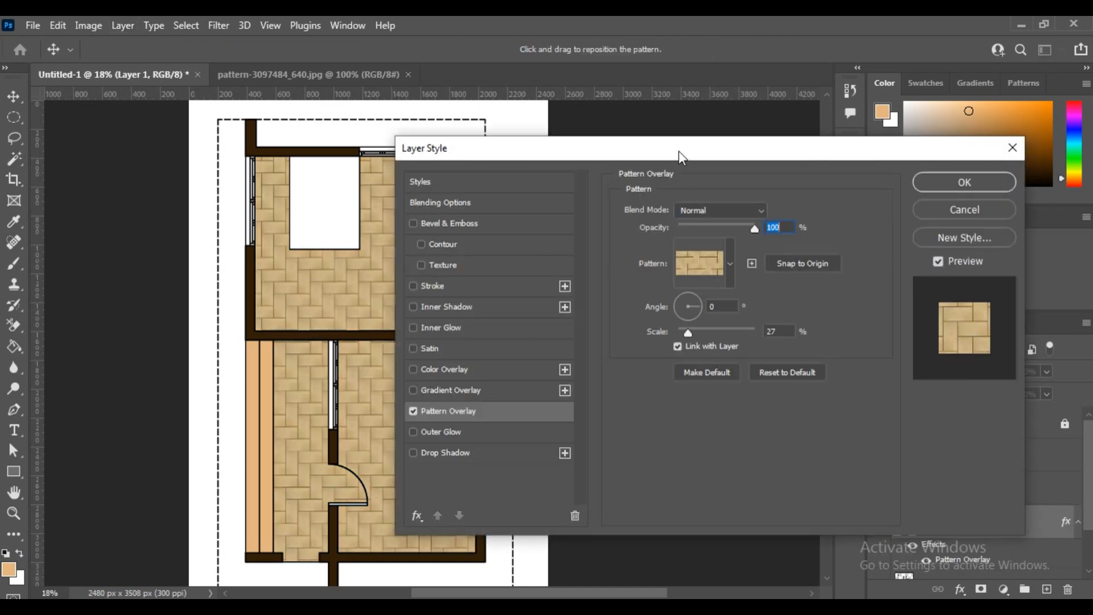
pyautogui.moveTo(679, 152); pyautogui.dragTo(928, 119)
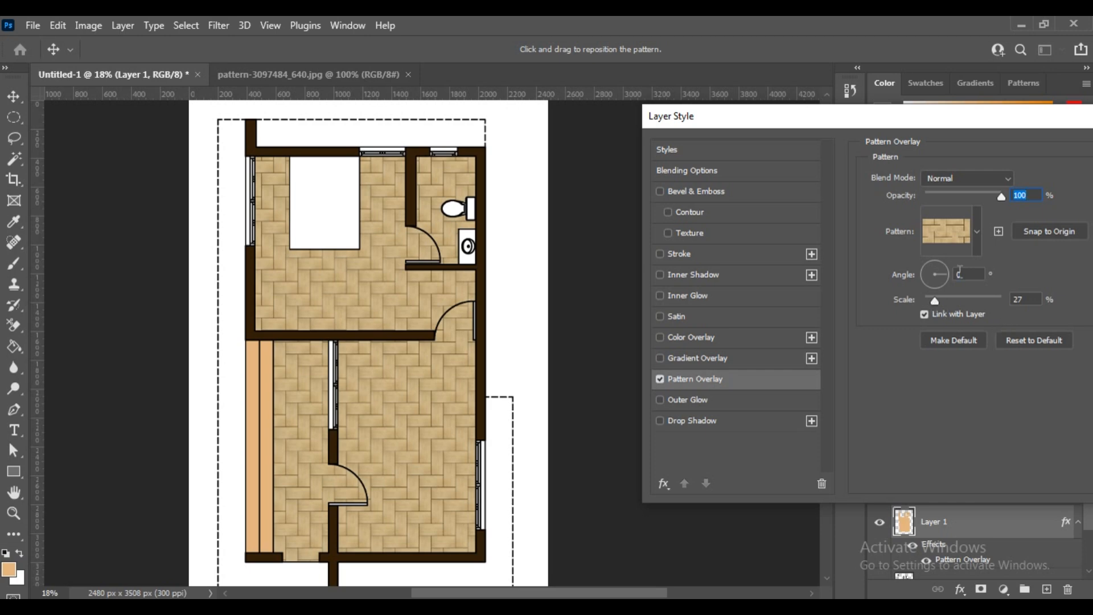
pyautogui.moveTo(1011, 122); pyautogui.dragTo(914, 140)
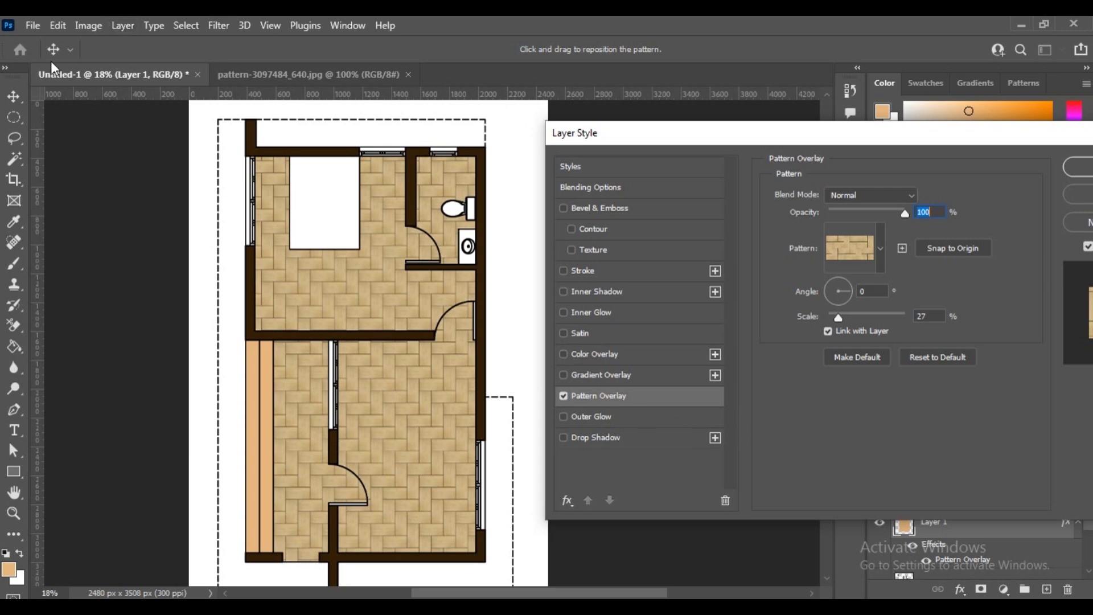
pyautogui.moveTo(874, 141); pyautogui.dragTo(847, 146)
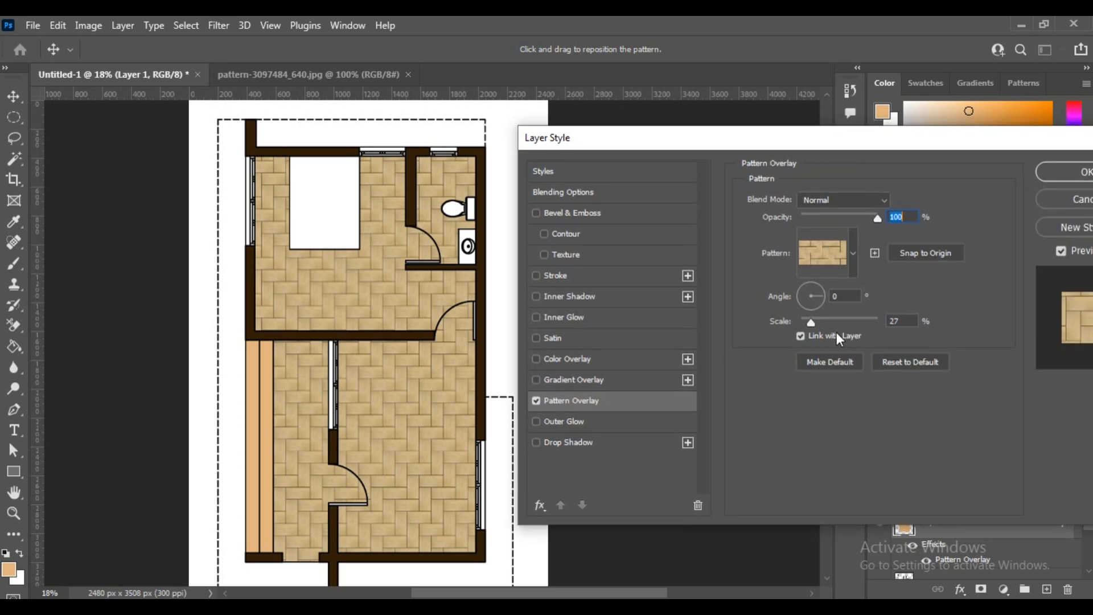
# Set the Pattern Overlay scale to 21%, try a 50° angle, and set the angle back to 0°.
pyautogui.moveTo(809, 323); pyautogui.dragTo(809, 323)
pyautogui.moveTo(808, 323); pyautogui.dragTo(811, 323)
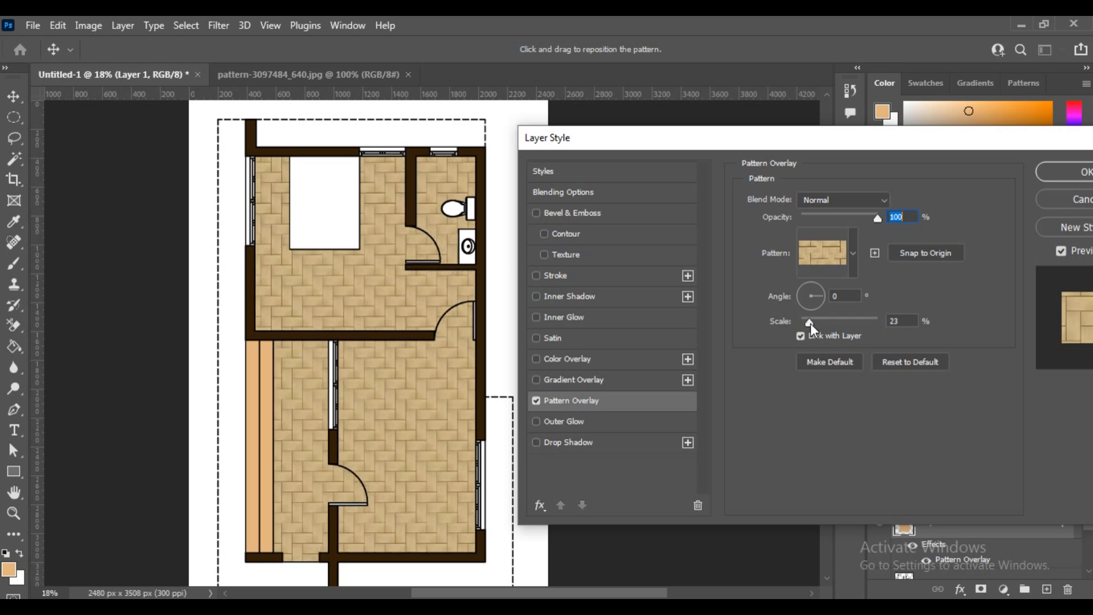
pyautogui.click(811, 323)
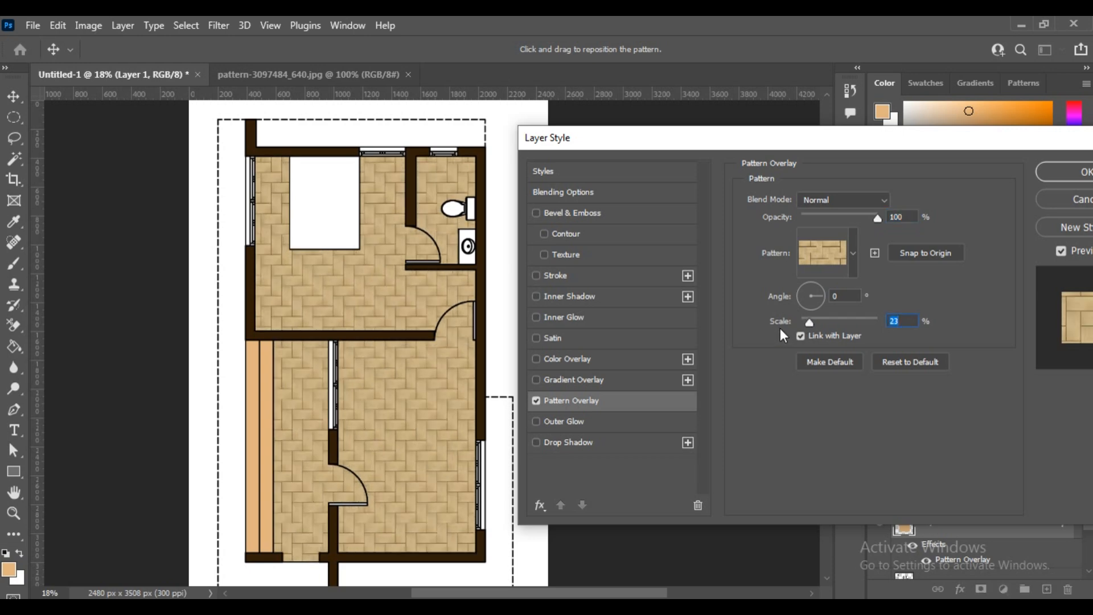
pyautogui.press('Down')
pyautogui.press('Down')
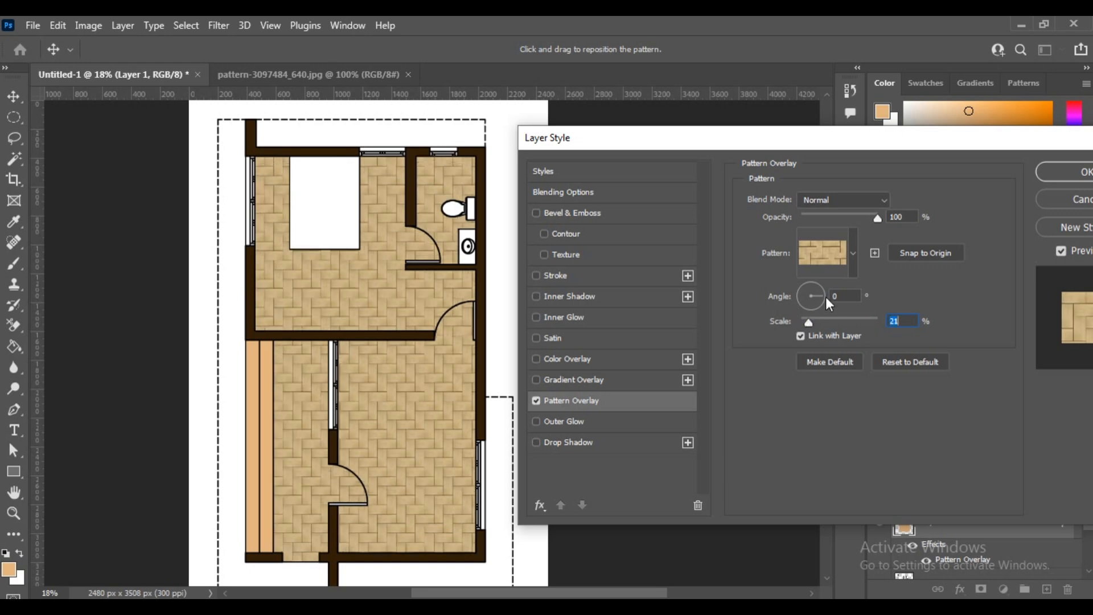
pyautogui.moveTo(820, 295); pyautogui.dragTo(819, 286)
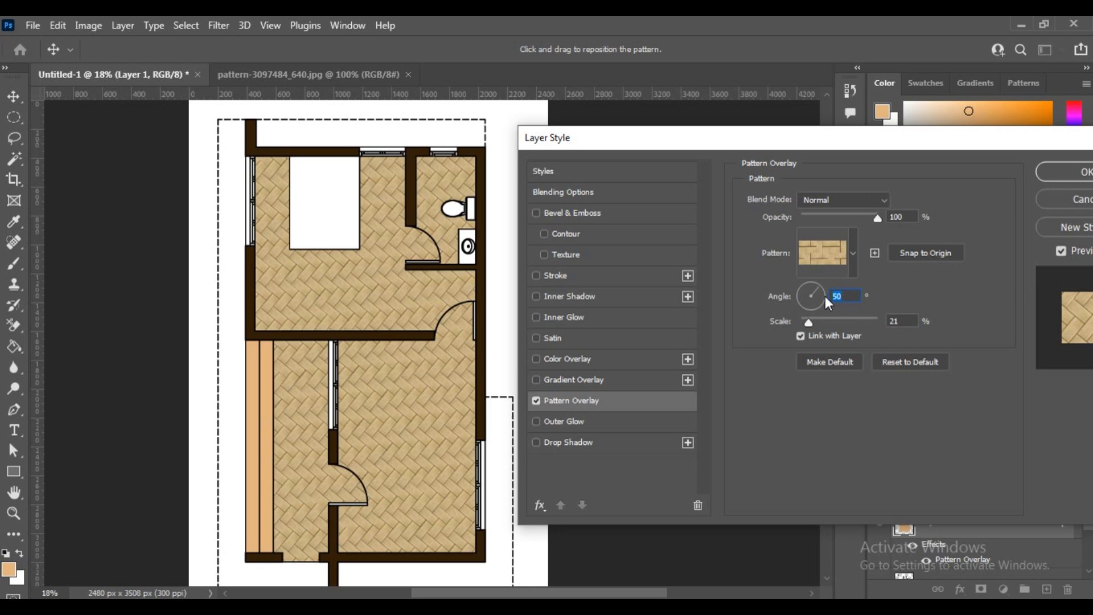
pyautogui.write('0')
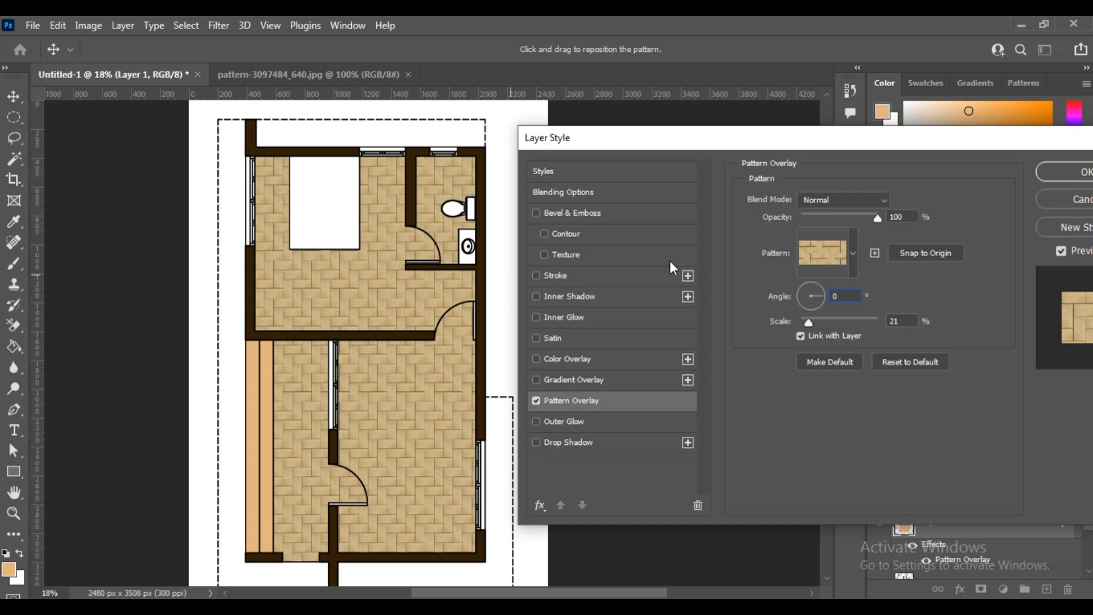
# Add an Inner Shadow to the Layer 1 floor with size 18 px and angle 4°, and apply the layer style.
pyautogui.click(536, 297)
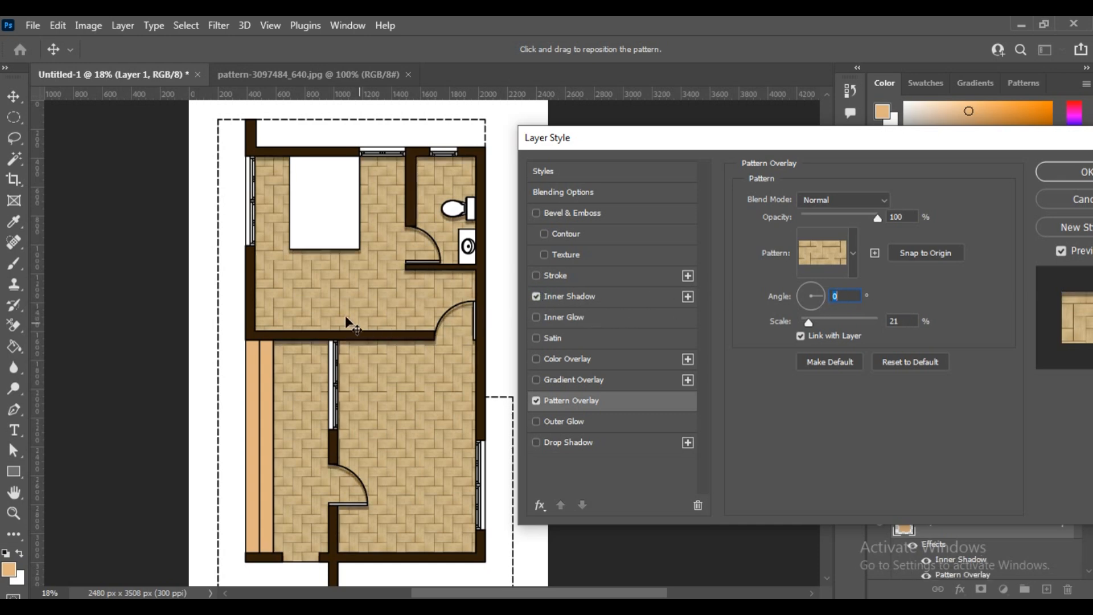
pyautogui.moveTo(808, 322); pyautogui.dragTo(810, 322)
pyautogui.click(620, 296)
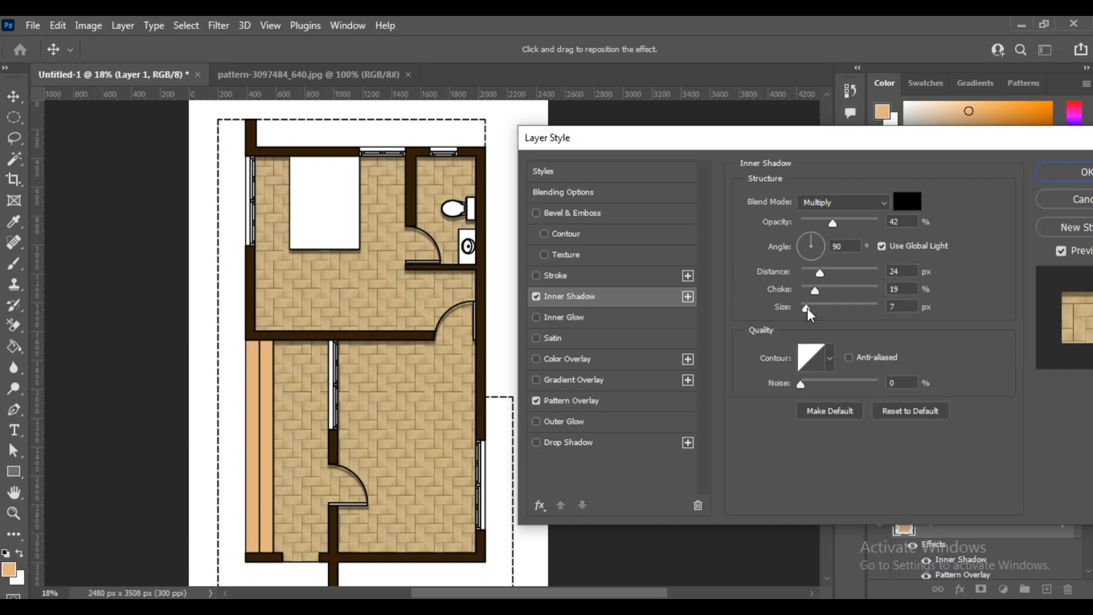
pyautogui.moveTo(808, 308); pyautogui.dragTo(812, 309)
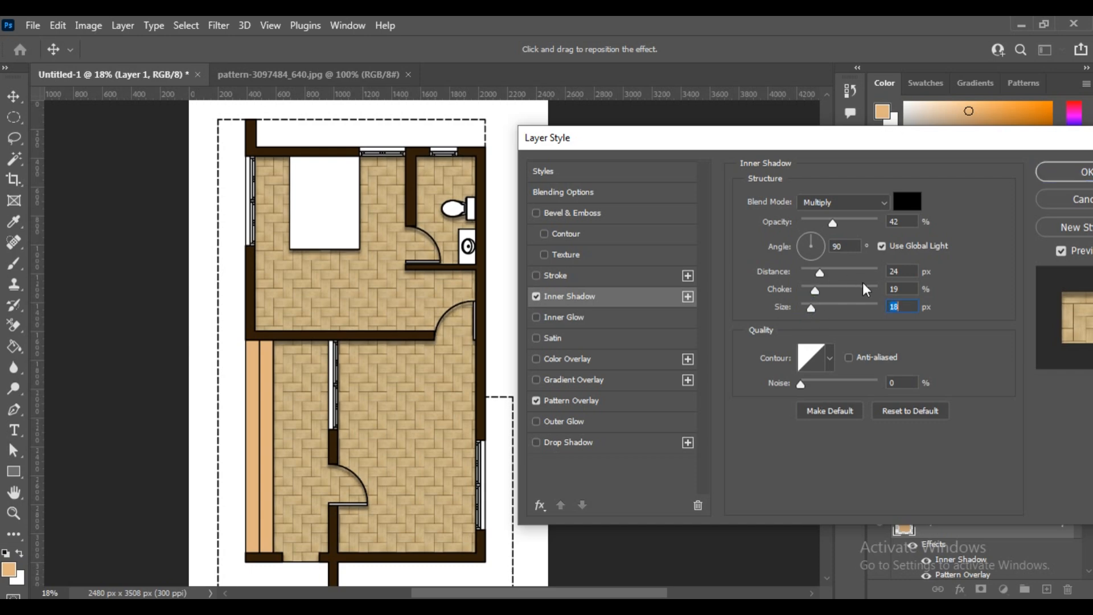
pyautogui.moveTo(812, 238); pyautogui.dragTo(823, 246)
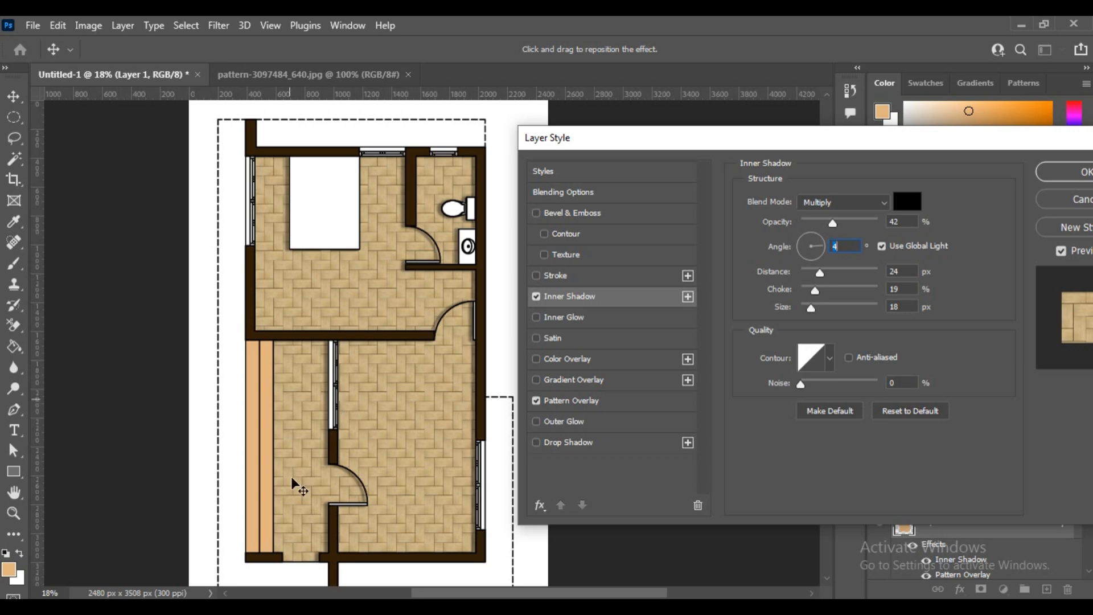
pyautogui.click(1077, 175)
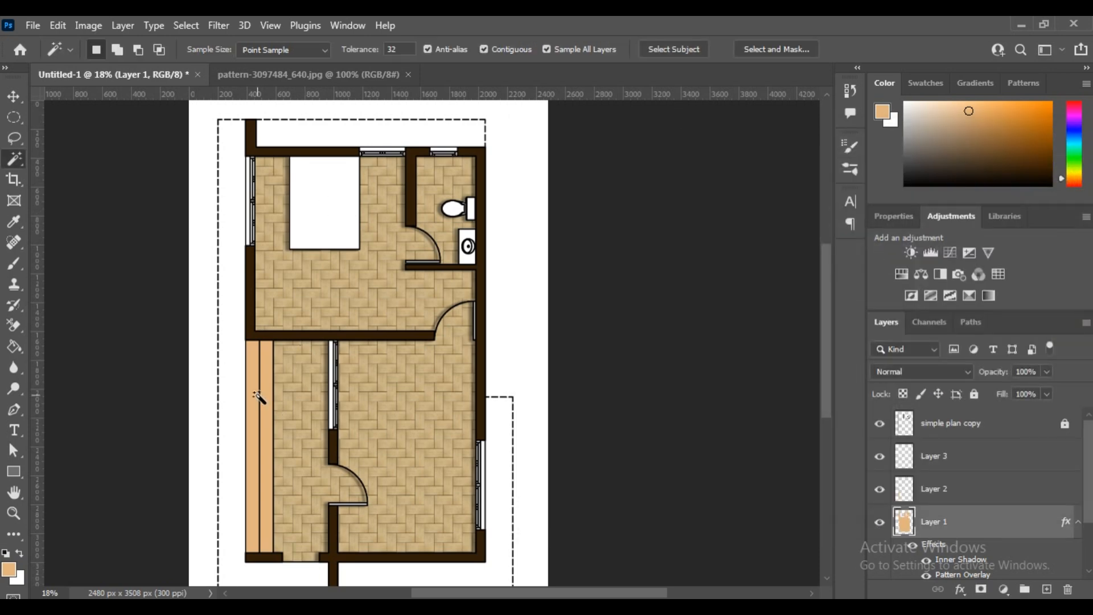
# Add a wood tile Pattern Overlay at 21% scale to the narrow floor strip on Layer 2.
pyautogui.press('v')
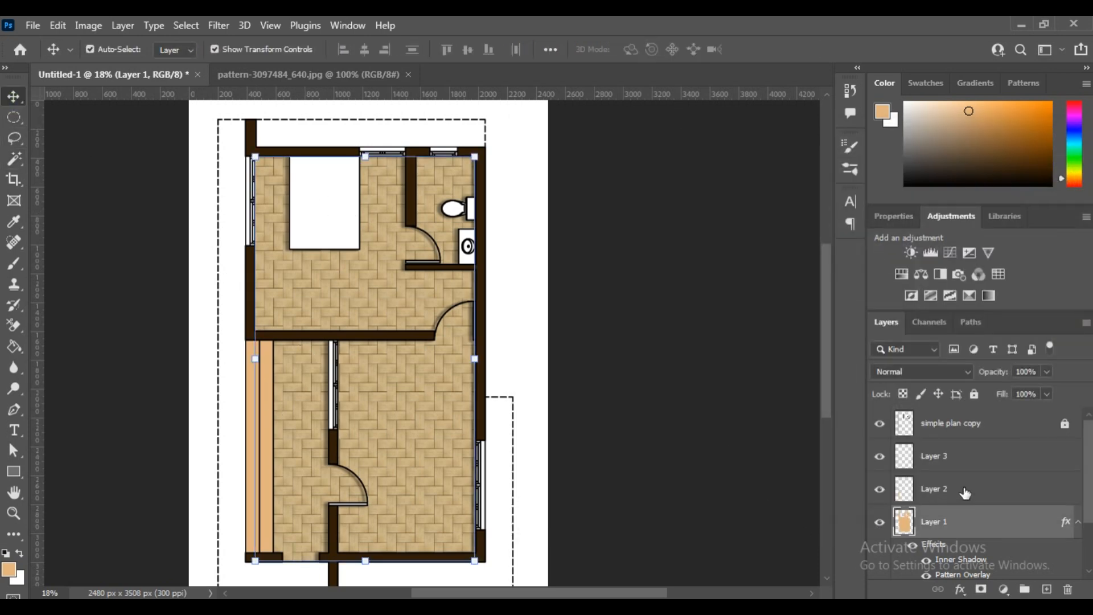
pyautogui.click(963, 489)
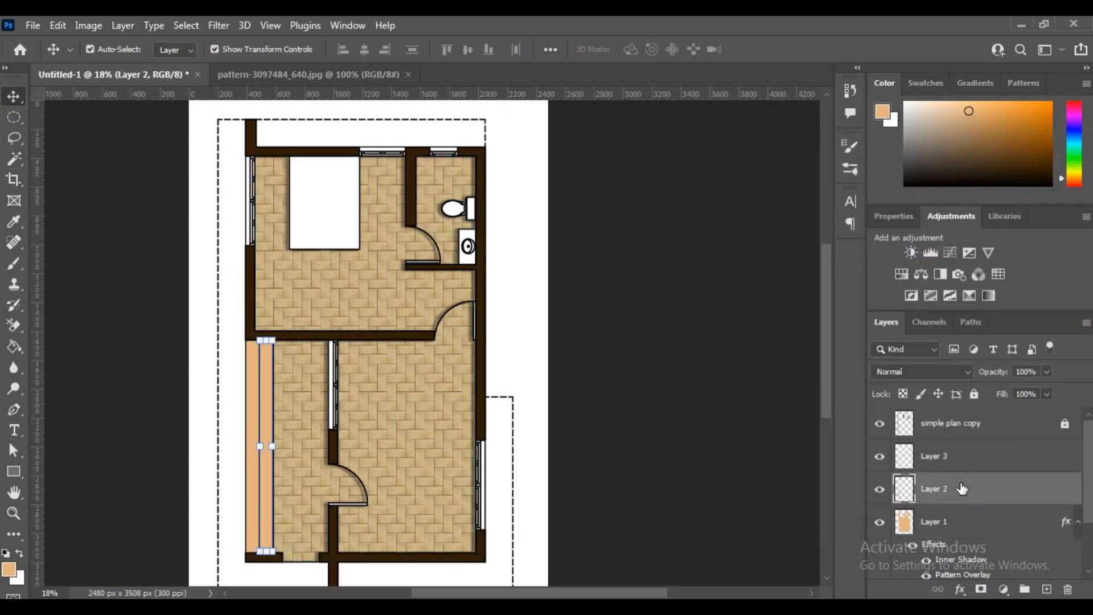
pyautogui.click(123, 25)
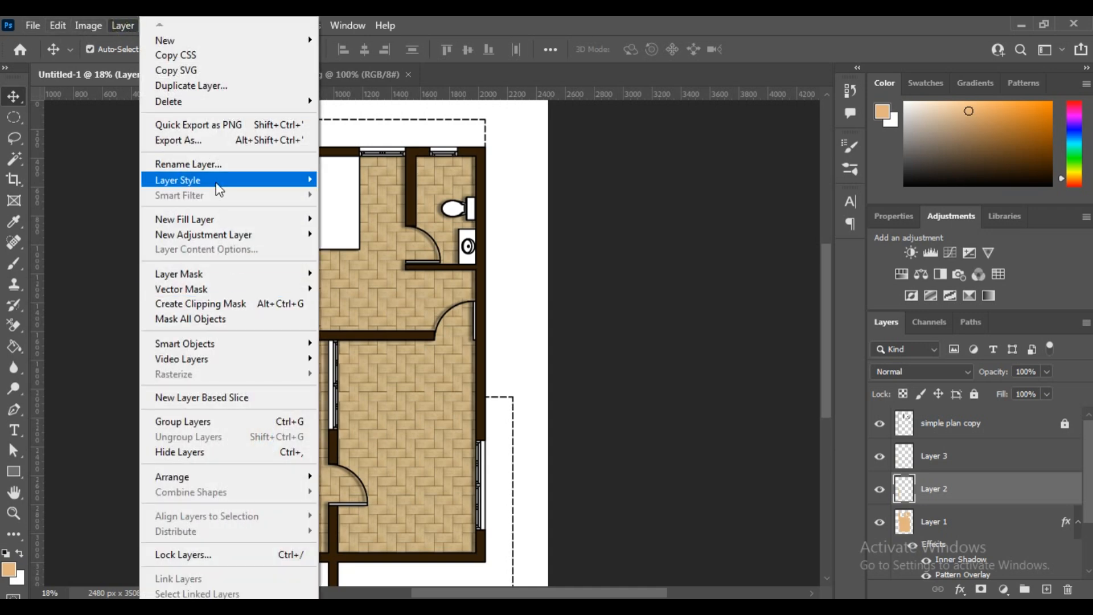
pyautogui.moveTo(220, 191)
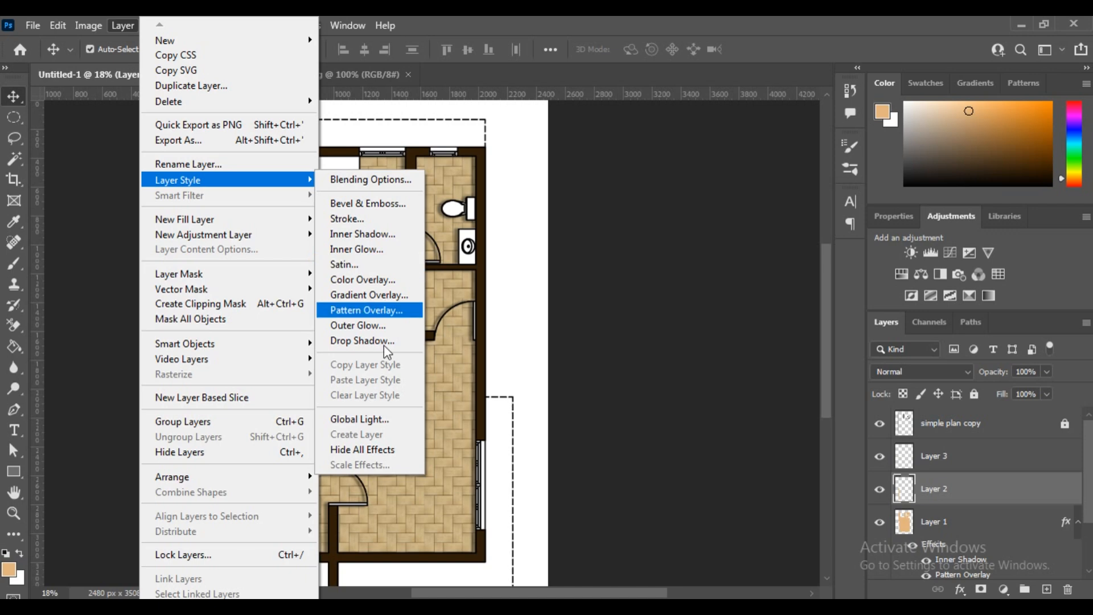
pyautogui.click(365, 313)
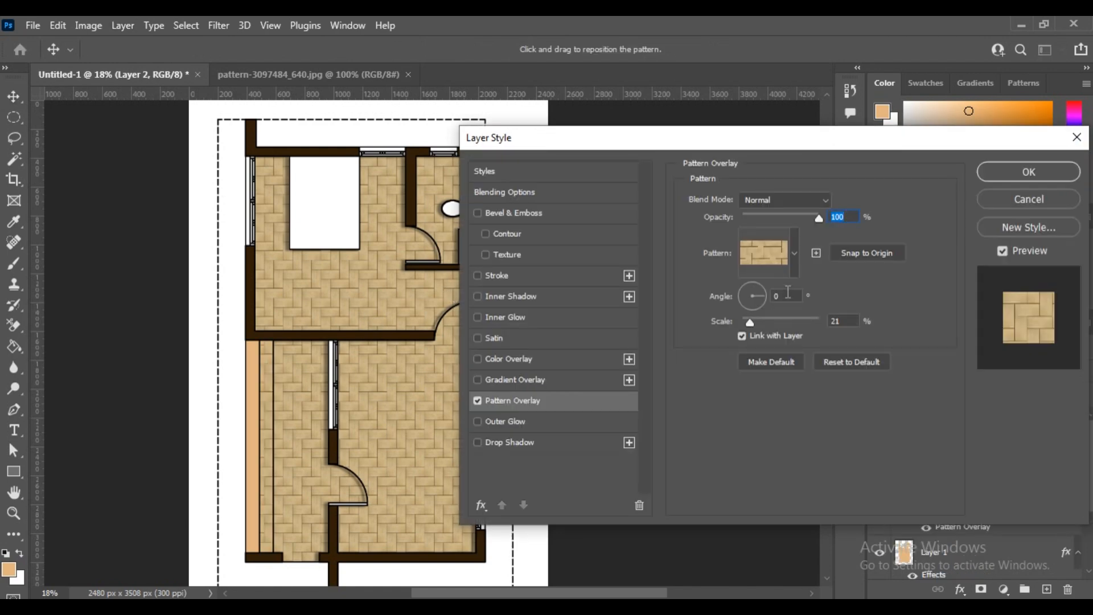
# Add an Inner Shadow with 60% choke to the Layer 2 strip and apply the layer style.
pyautogui.click(478, 297)
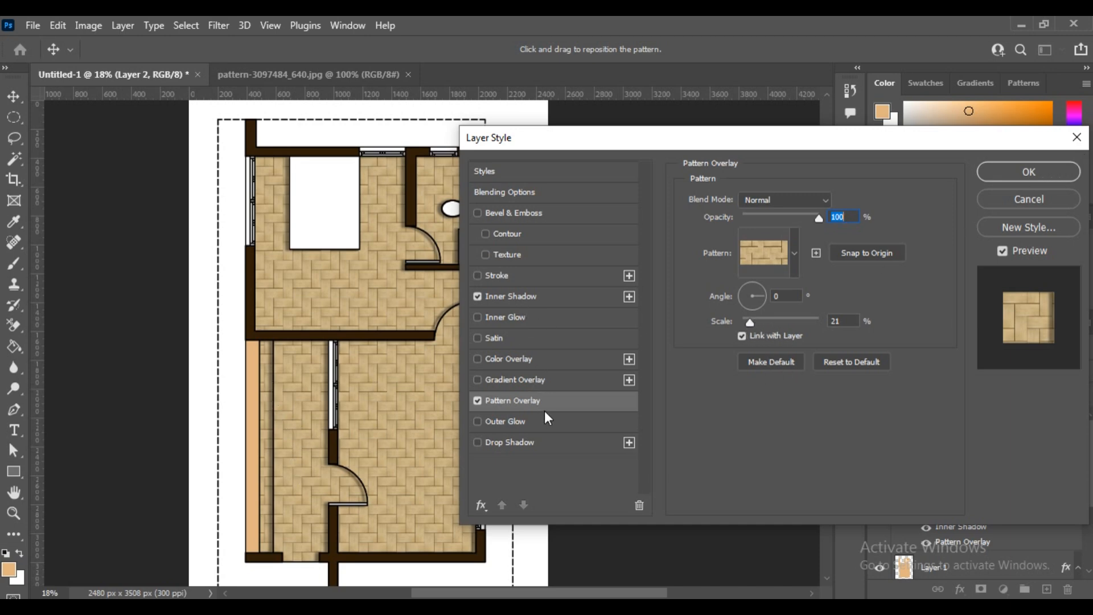
pyautogui.click(543, 297)
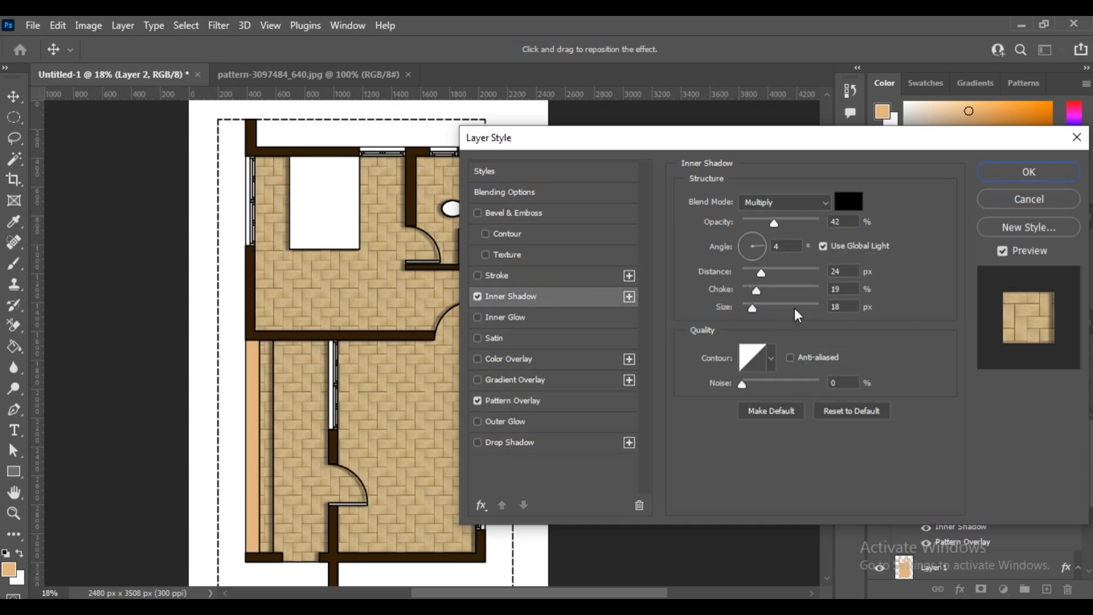
pyautogui.moveTo(755, 292); pyautogui.dragTo(778, 292)
pyautogui.moveTo(777, 293)
pyautogui.mouseDown()
pyautogui.moveTo(795, 303)
pyautogui.moveTo(788, 296)
pyautogui.mouseUp()
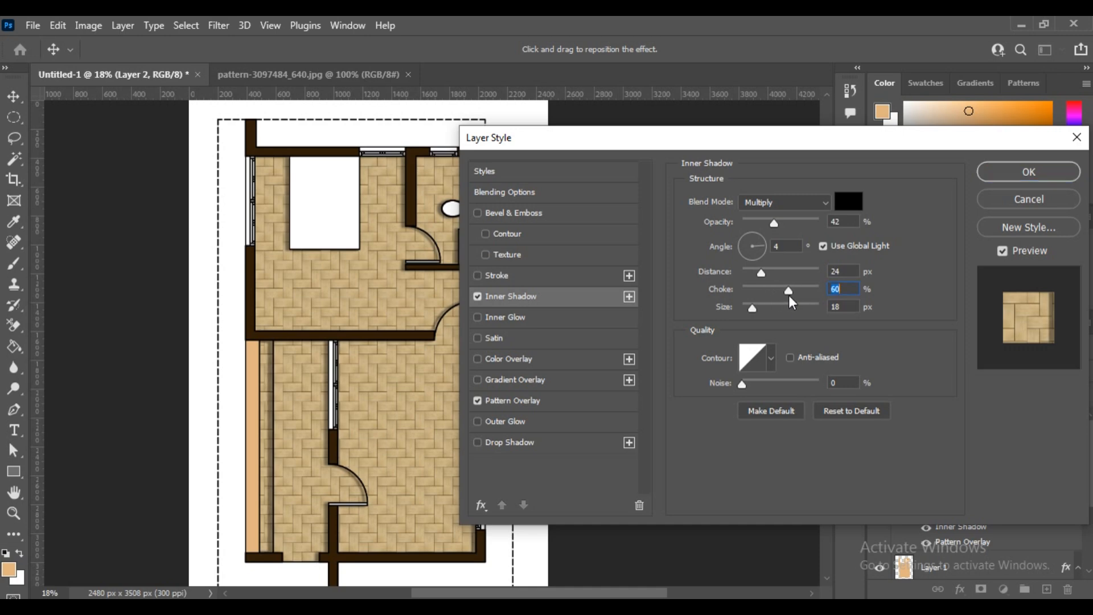
pyautogui.click(1018, 172)
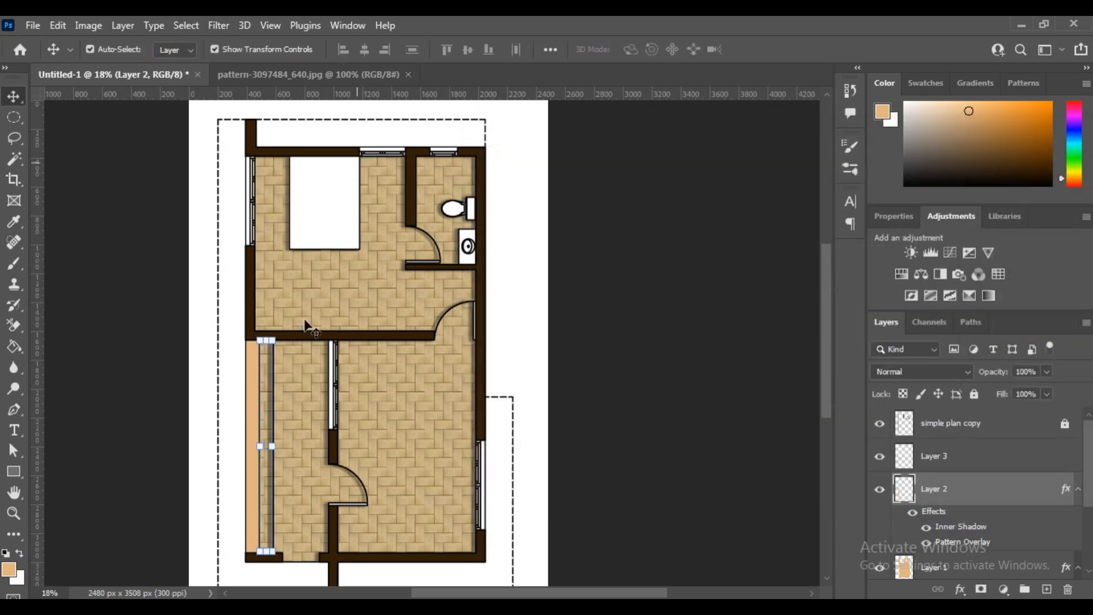
# Apply the same wood tile Pattern Overlay and an Inner Shadow to the outermost floor strip on Layer 3.
pyautogui.click(255, 379)
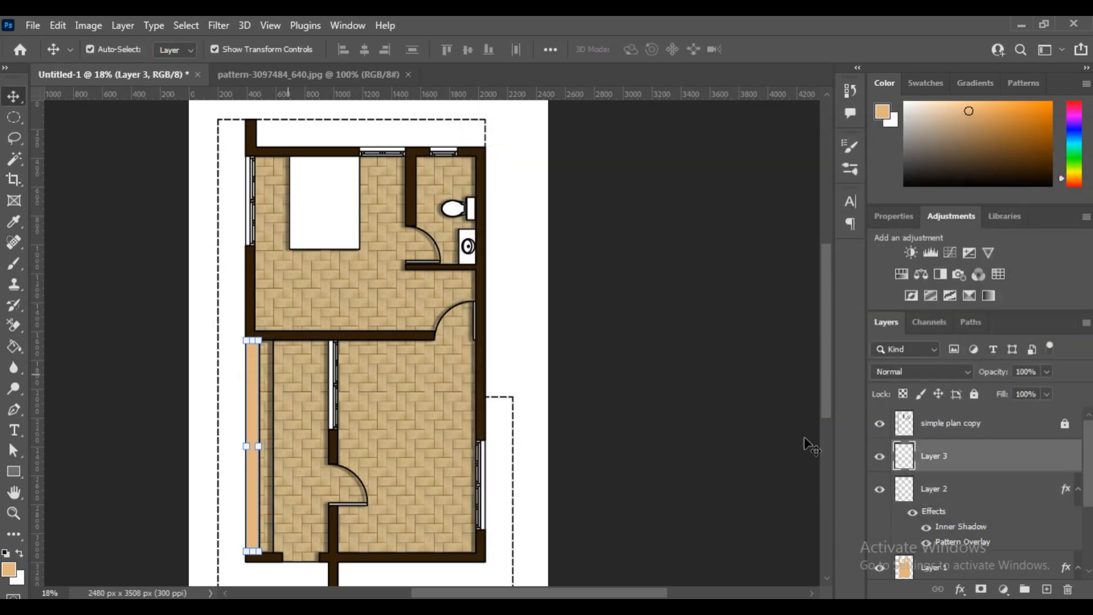
pyautogui.click(118, 29)
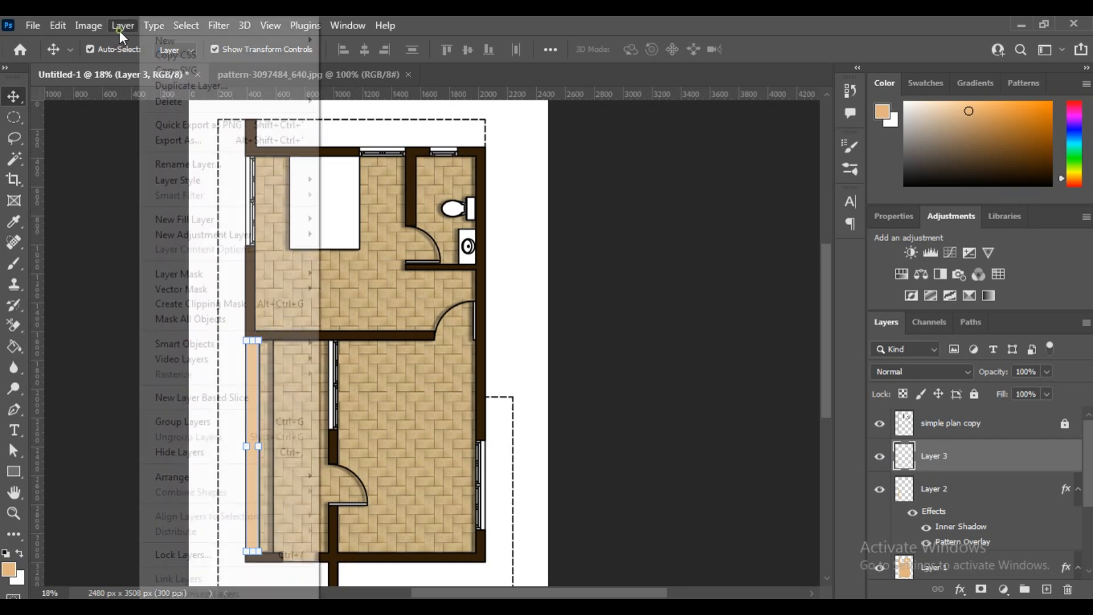
pyautogui.moveTo(198, 190)
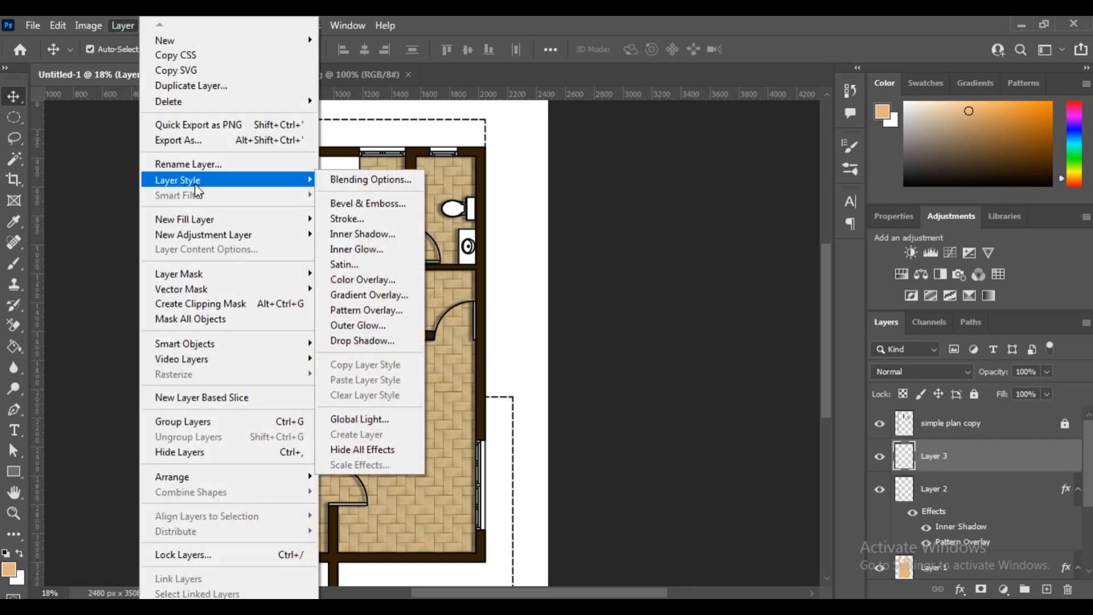
pyautogui.click(381, 309)
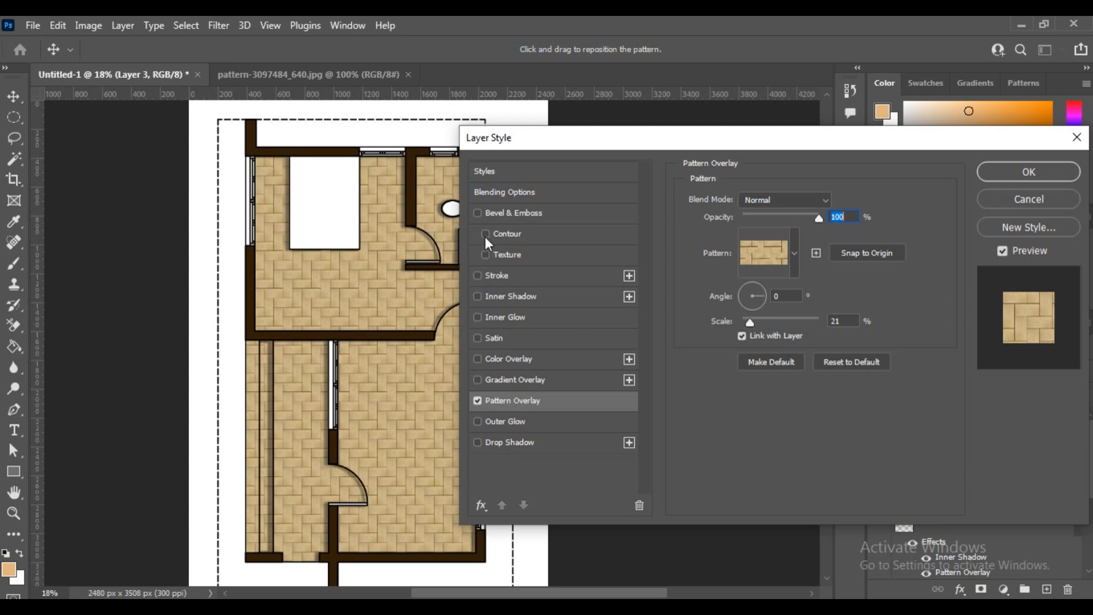
pyautogui.click(479, 297)
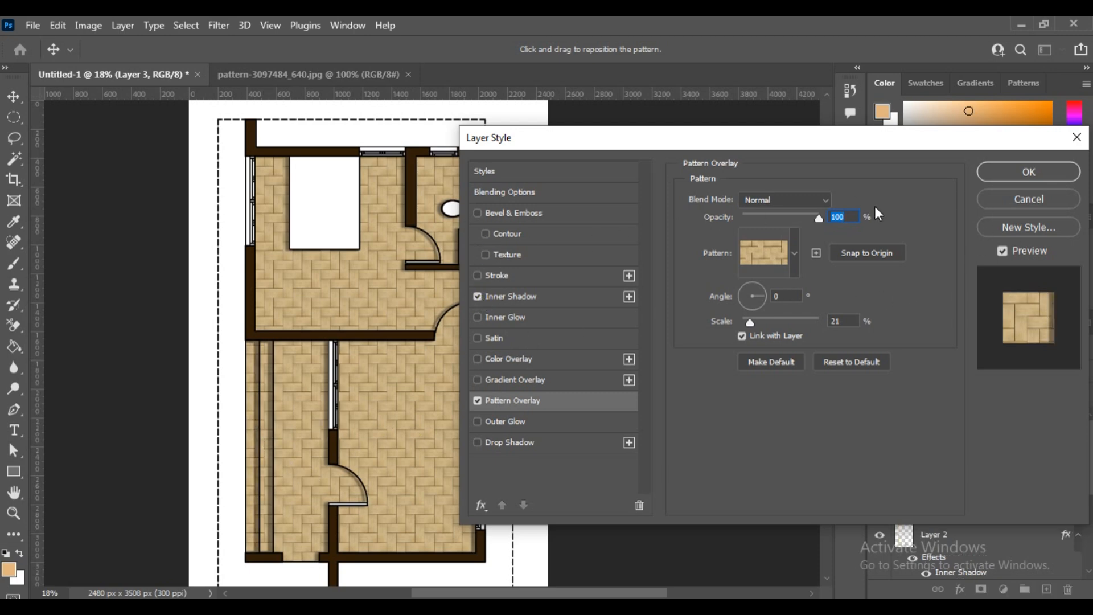
pyautogui.click(1013, 171)
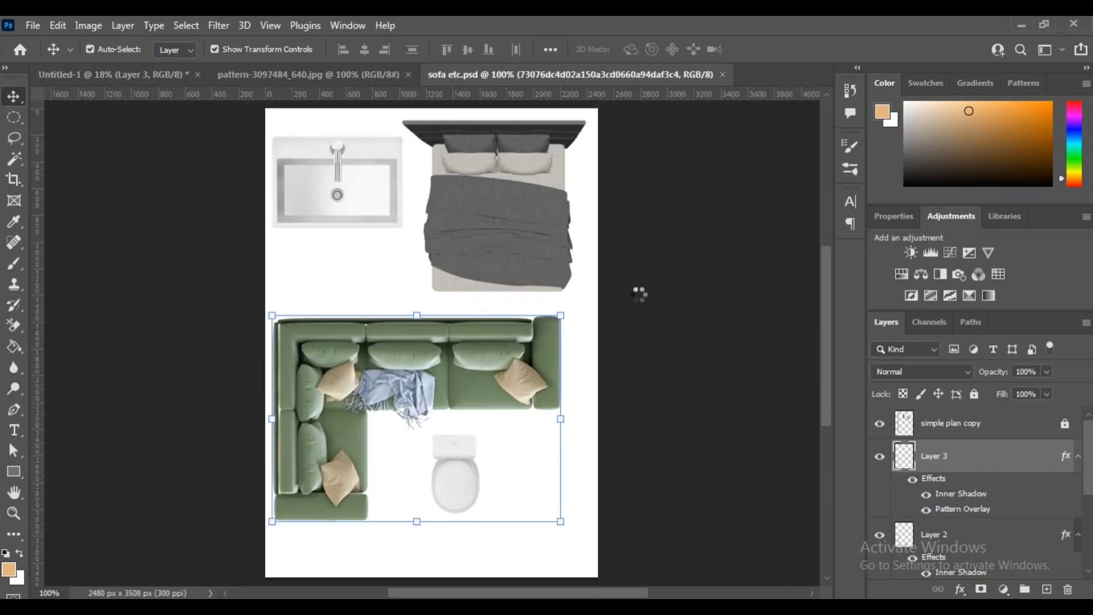
# Bring the bed from sofa etc.psd into the floor plan and scale it to about 51% over the bedroom's bed outline.
pyautogui.click(495, 182)
pyautogui.moveTo(507, 183); pyautogui.dragTo(341, 204)
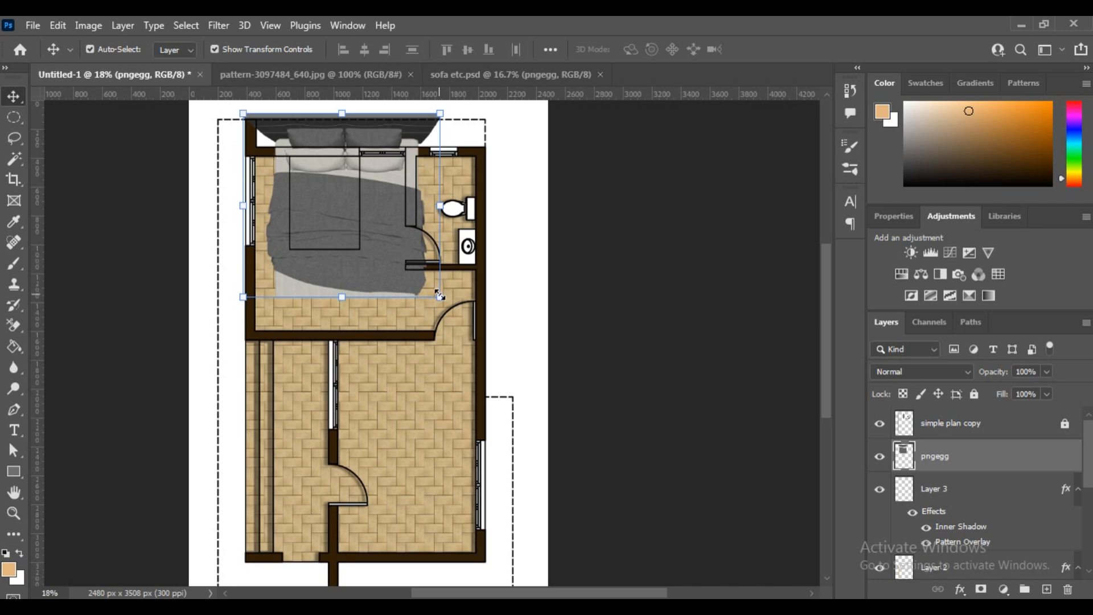
pyautogui.moveTo(439, 296); pyautogui.dragTo(354, 231)
pyautogui.scroll(3, 347, 234)
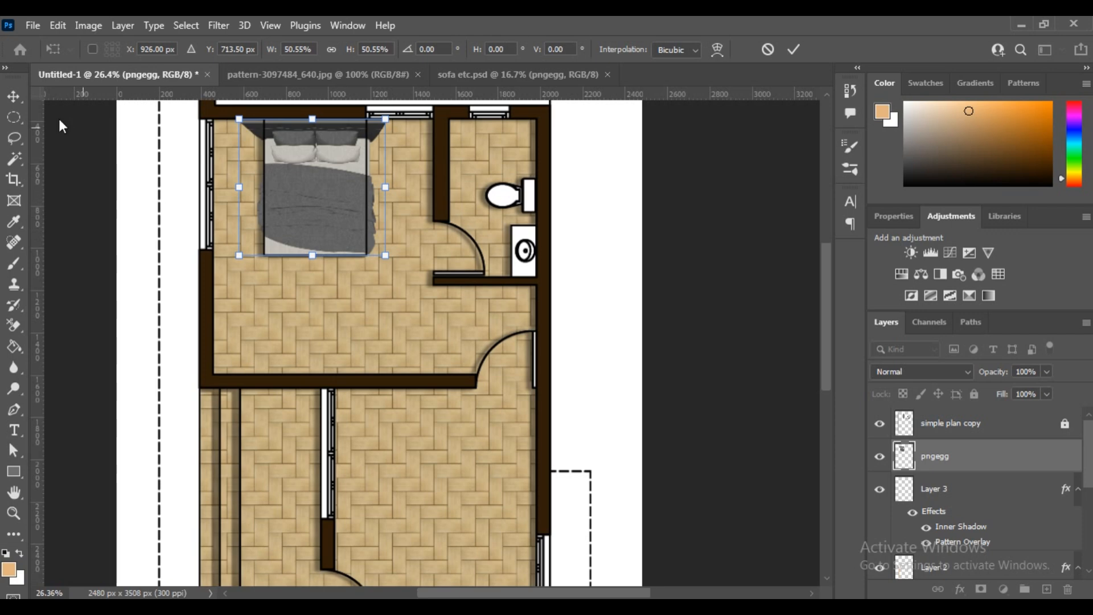
pyautogui.click(15, 95)
pyautogui.click(99, 194)
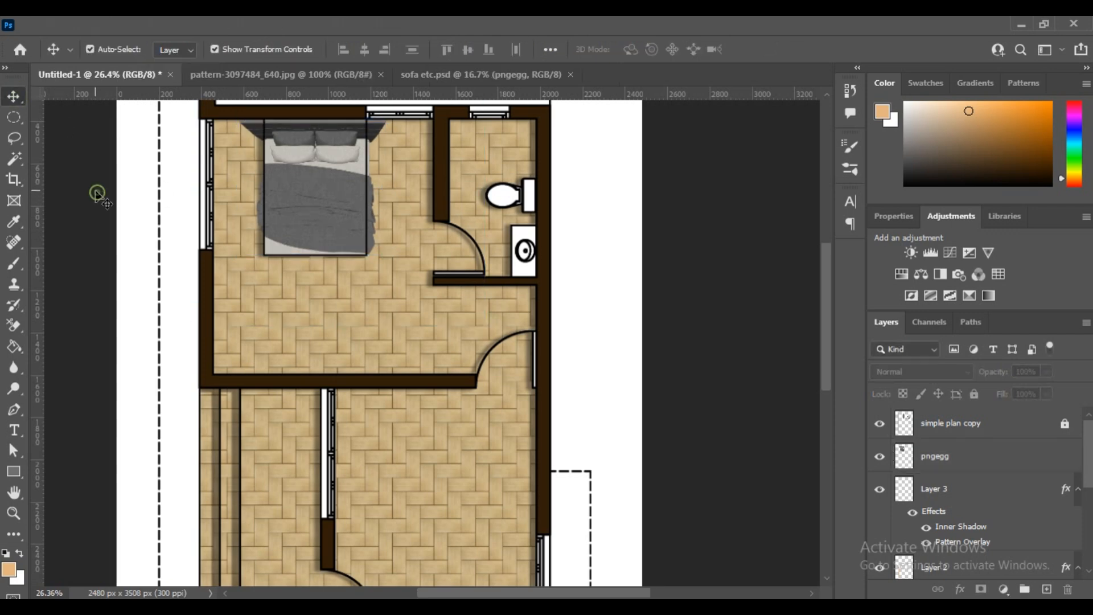
# Move the bed's pngegg layer above the simple plan copy layer in the stacking order.
pyautogui.scroll(-3, 322, 219)
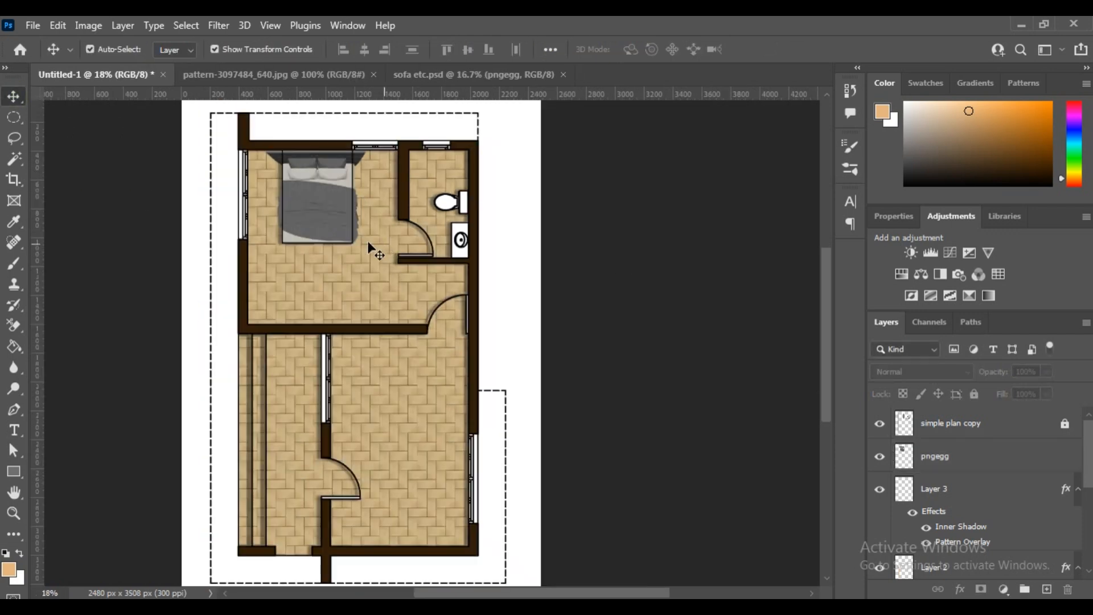
pyautogui.click(319, 214)
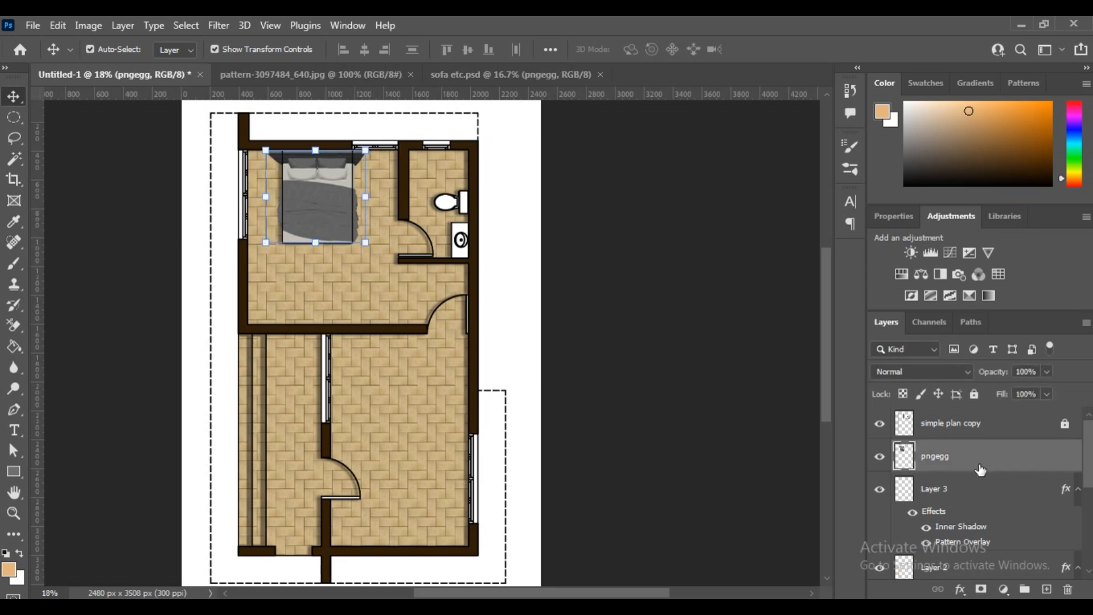
pyautogui.press('ctrl')
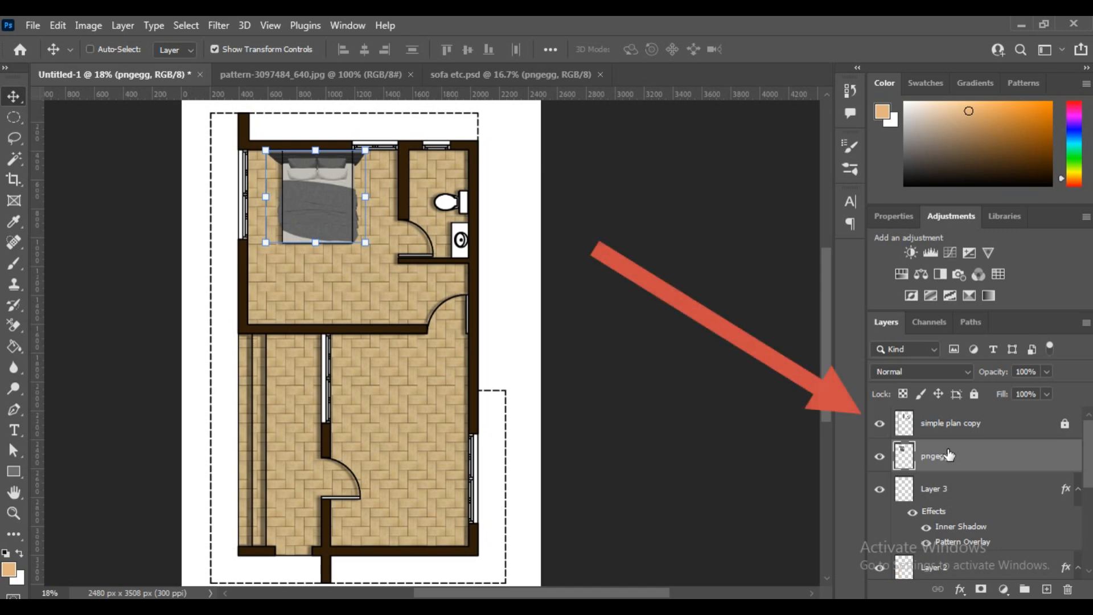
pyautogui.hotkey('ctrl', ']')
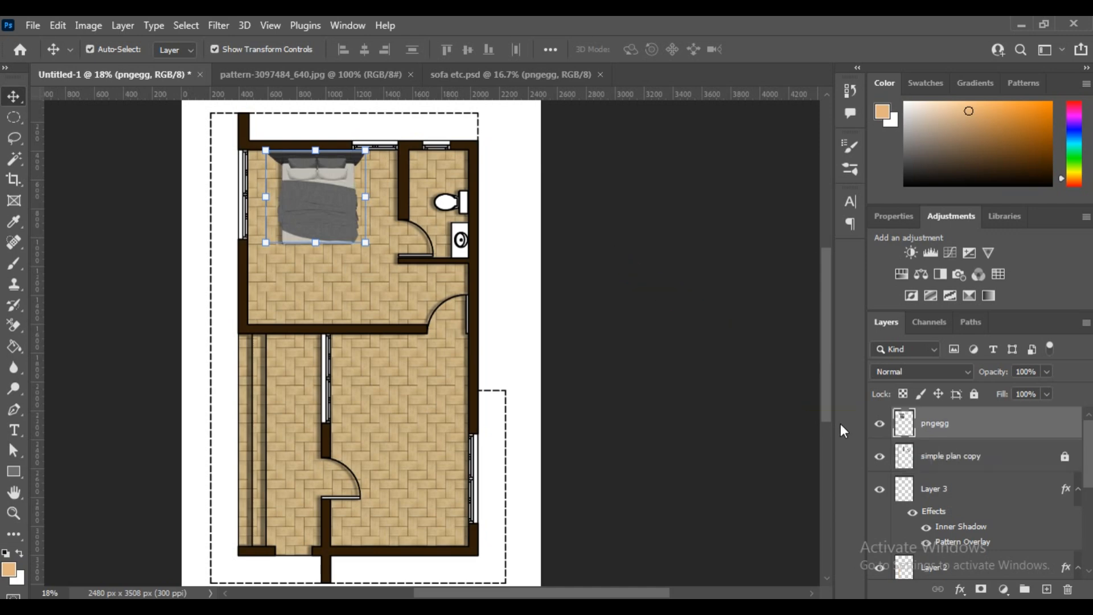
pyautogui.click(632, 306)
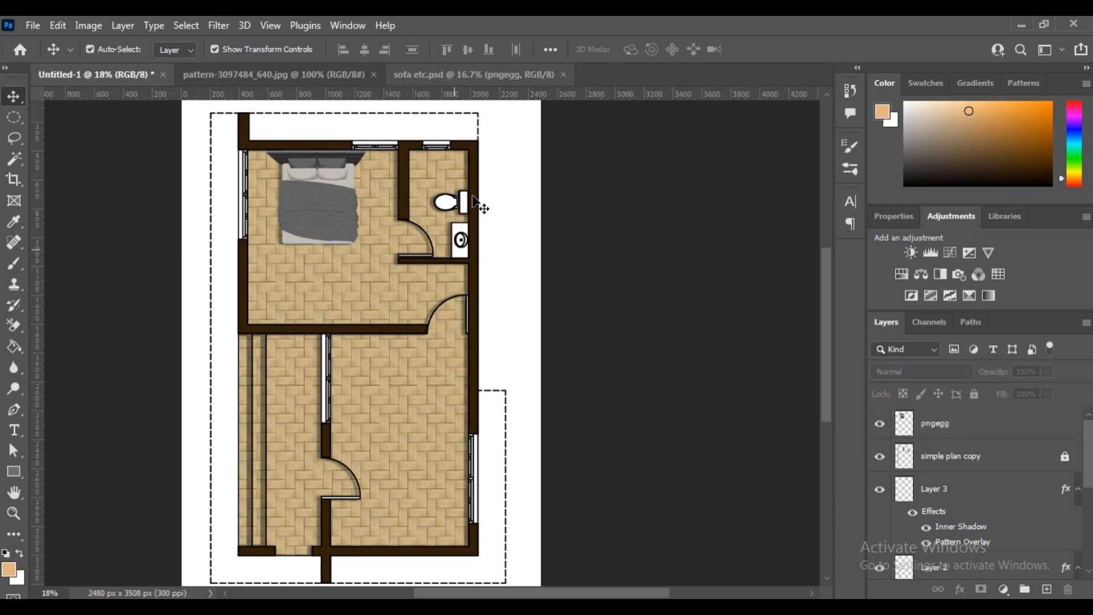
# Add an Inner Shadow to the bed layer with the existing settings and apply the layer style.
pyautogui.click(340, 191)
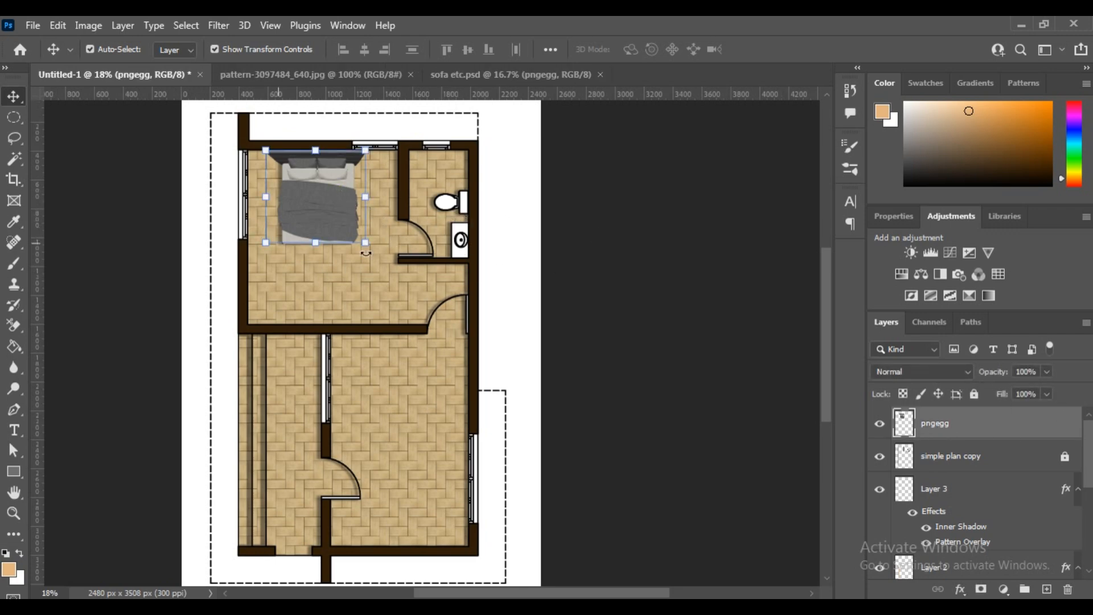
pyautogui.click(124, 25)
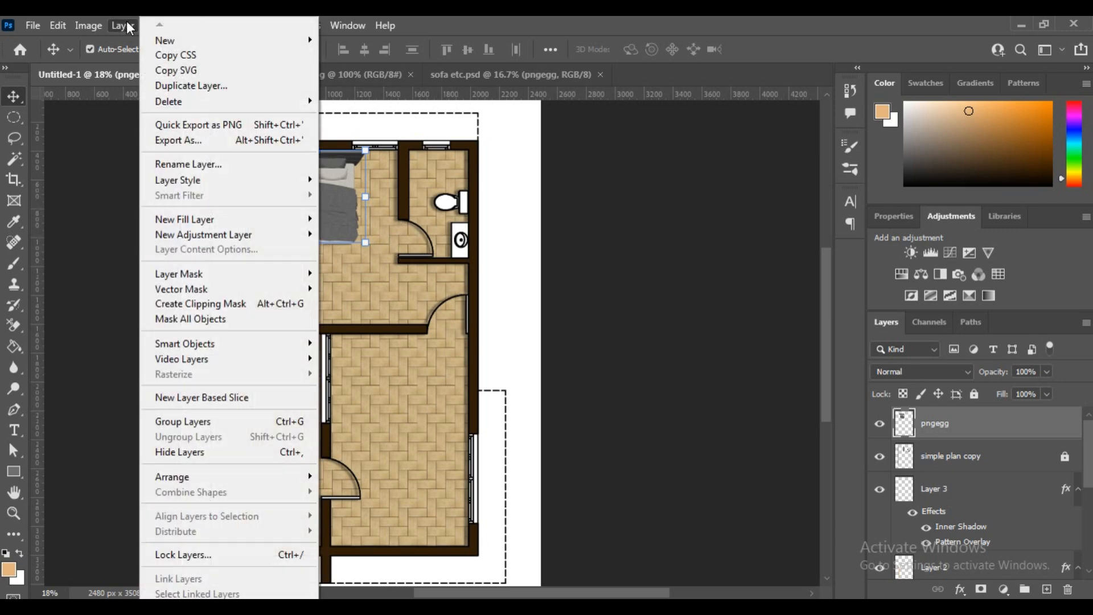
pyautogui.moveTo(196, 181)
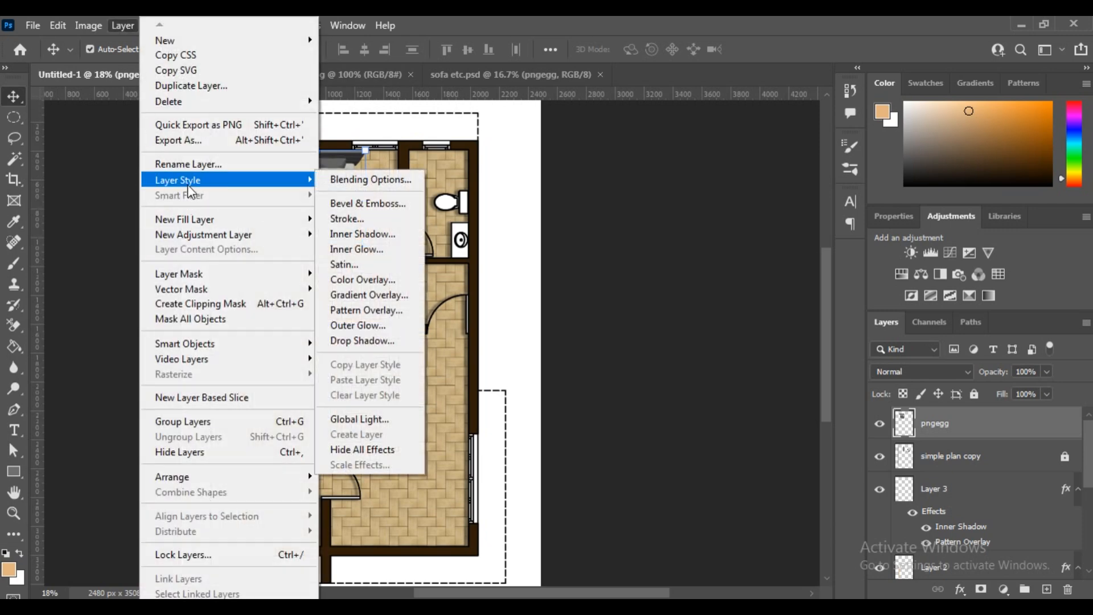
pyautogui.click(364, 234)
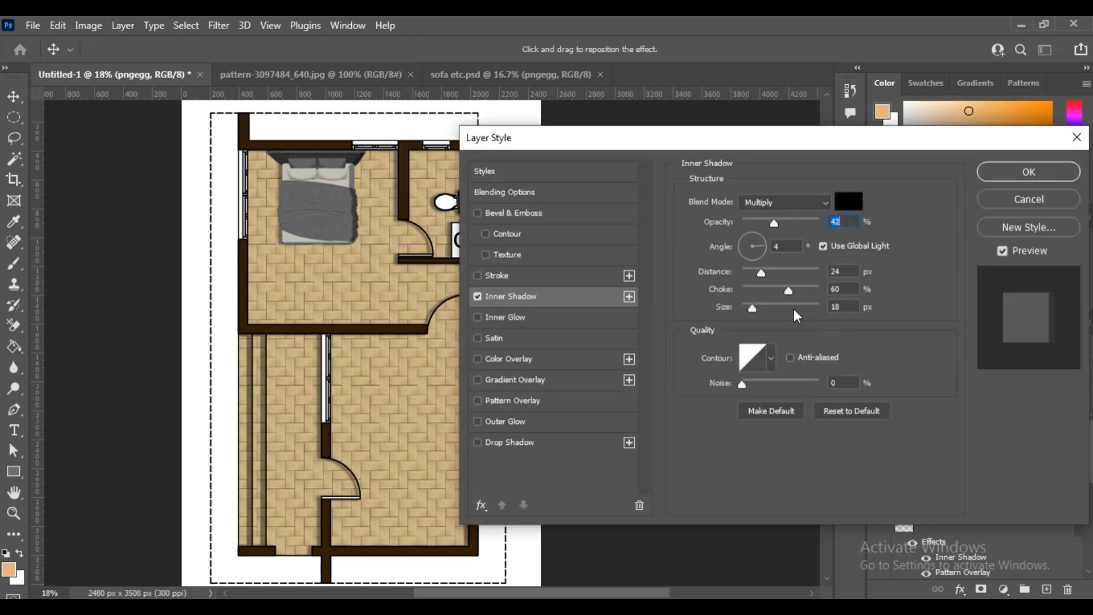
pyautogui.moveTo(890, 141); pyautogui.dragTo(795, 169)
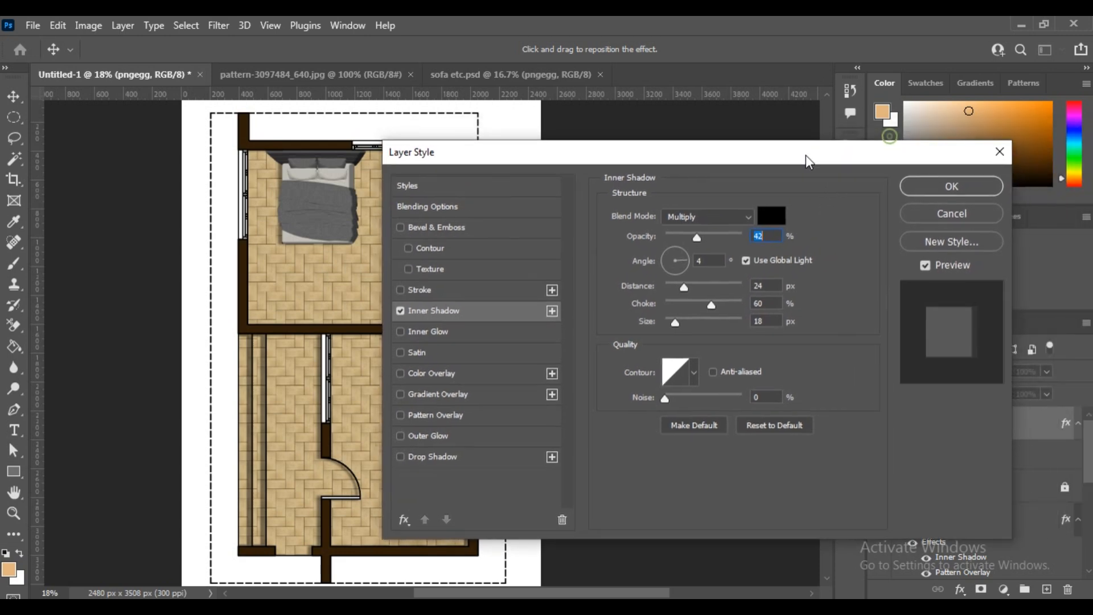
pyautogui.click(918, 206)
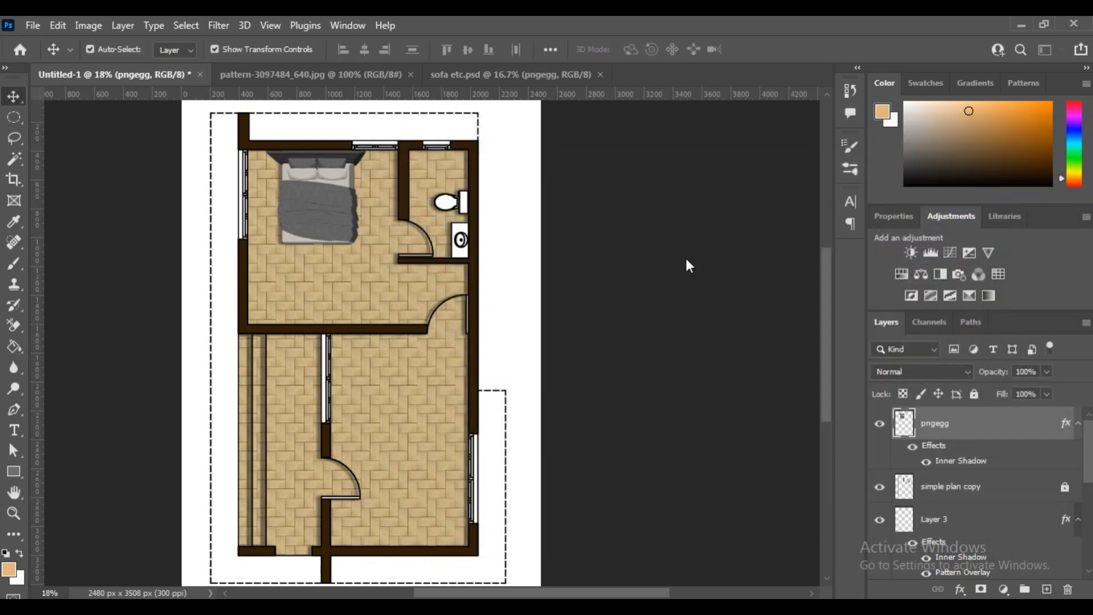
pyautogui.click(666, 274)
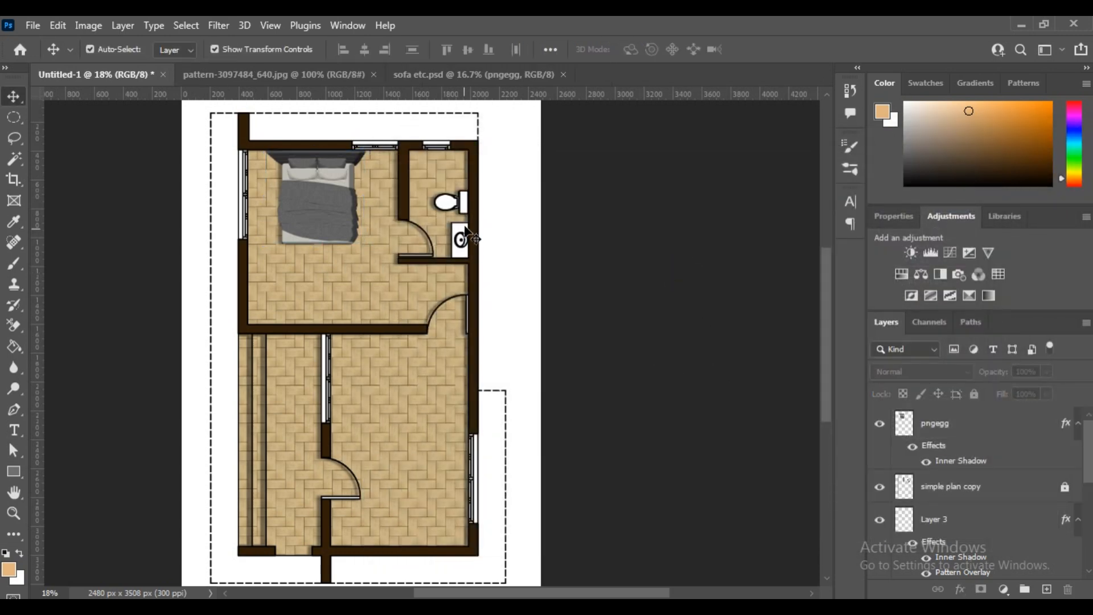
# Bring the basin from sofa etc.psd into the floor plan and rotate it 90° so its faucet faces the bathroom's outer wall.
pyautogui.click(456, 74)
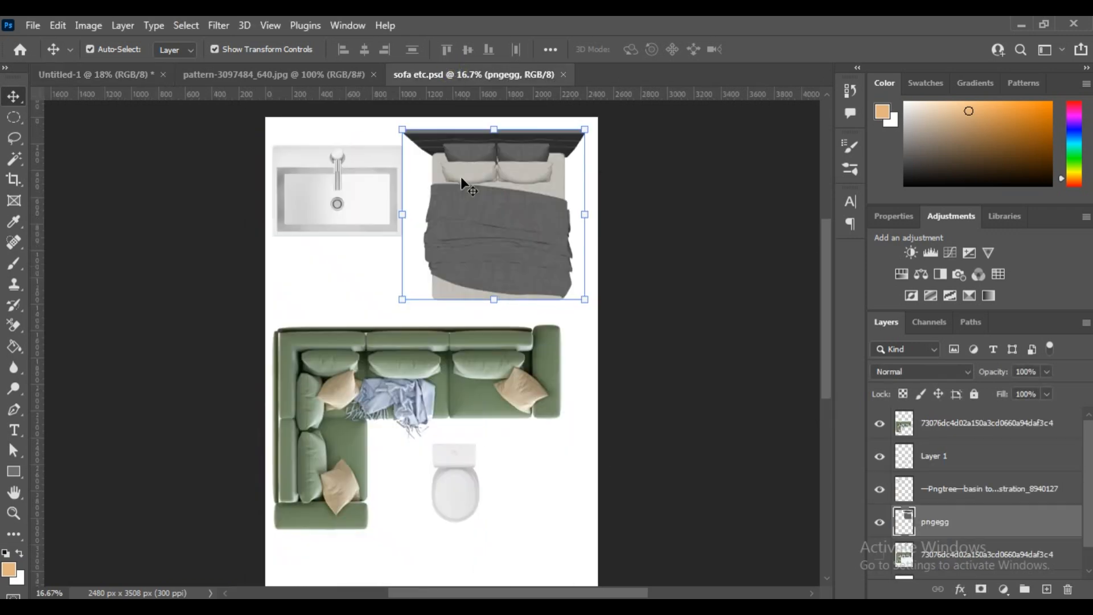
pyautogui.click(350, 212)
pyautogui.moveTo(371, 182); pyautogui.dragTo(381, 212)
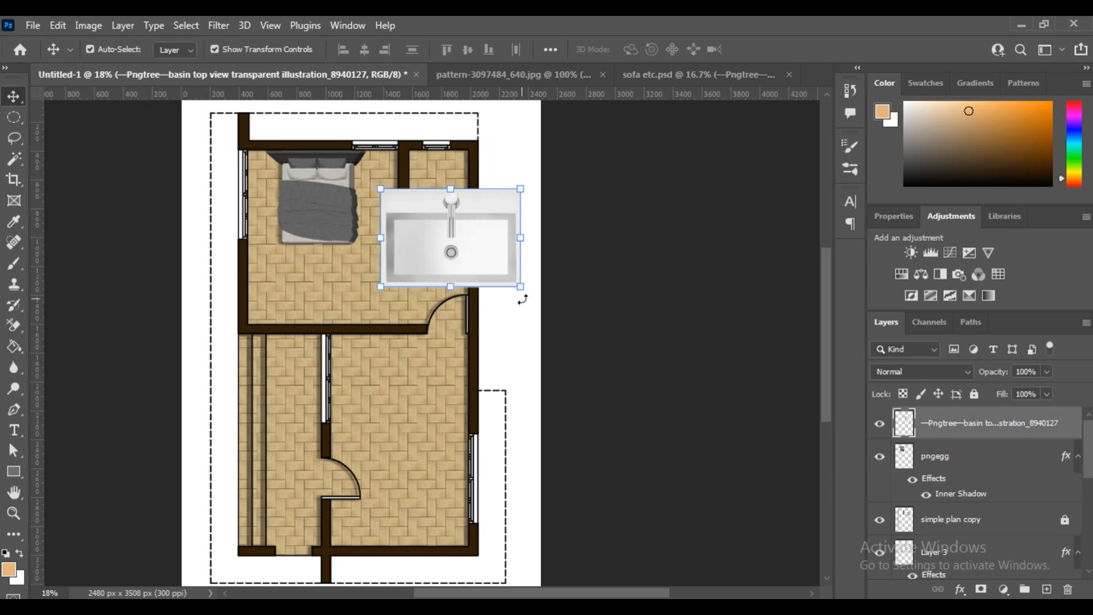
pyautogui.moveTo(522, 298); pyautogui.dragTo(371, 342)
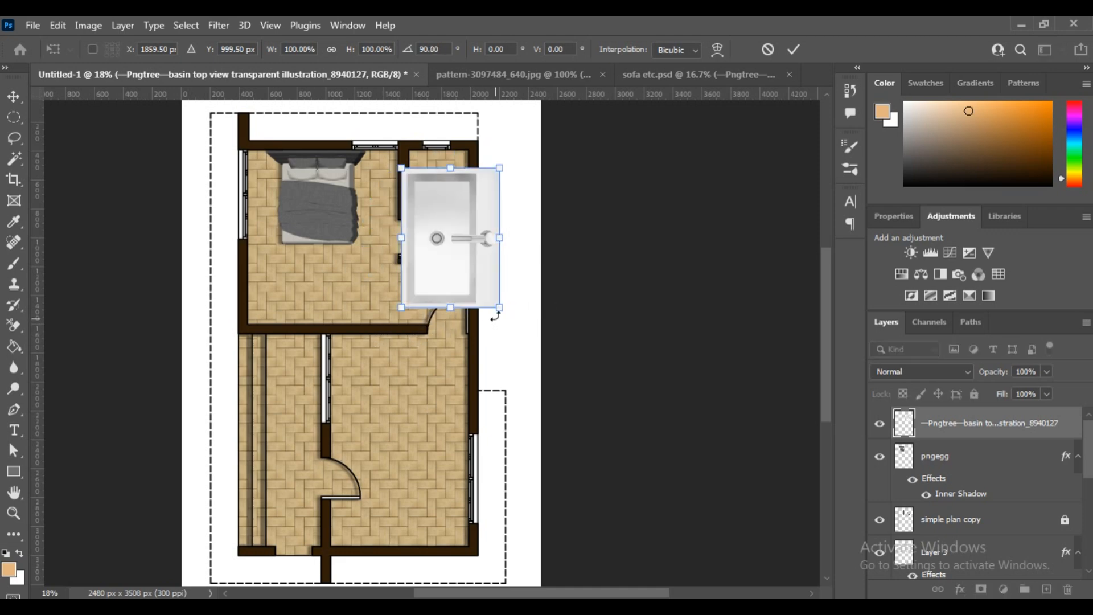
# Scale the basin to about 25% and position it over the bathroom's washbasin outline against the outer wall.
pyautogui.moveTo(500, 310); pyautogui.dragTo(438, 223)
pyautogui.scroll(4, 438, 223)
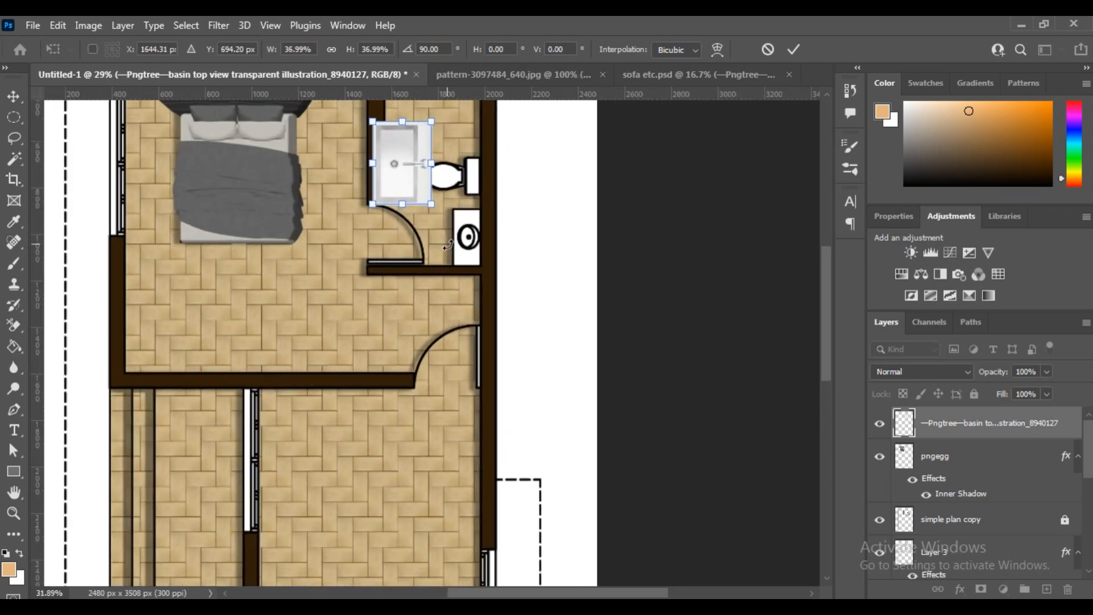
pyautogui.moveTo(396, 139); pyautogui.dragTo(493, 249)
pyautogui.moveTo(522, 315); pyautogui.dragTo(494, 282)
pyautogui.scroll(2, 490, 278)
pyautogui.moveTo(475, 207); pyautogui.dragTo(470, 196)
pyautogui.scroll(3, 470, 205)
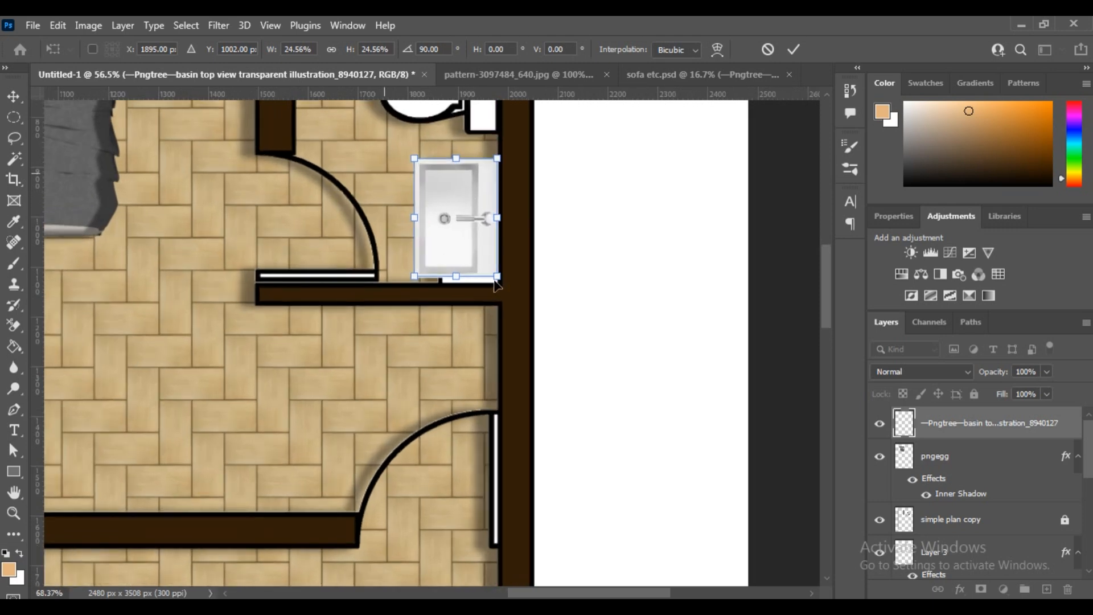
# Nudge the basin 10 px down, enlarge it slightly to cover its outline, and apply the transform.
pyautogui.press('Down')
pyautogui.press('Down')
pyautogui.press('Down')
pyautogui.press('Down')
pyautogui.press('Down')
pyautogui.press('Down')
pyautogui.press('Down')
pyautogui.press('Down')
pyautogui.press('Down')
pyautogui.press('Down')
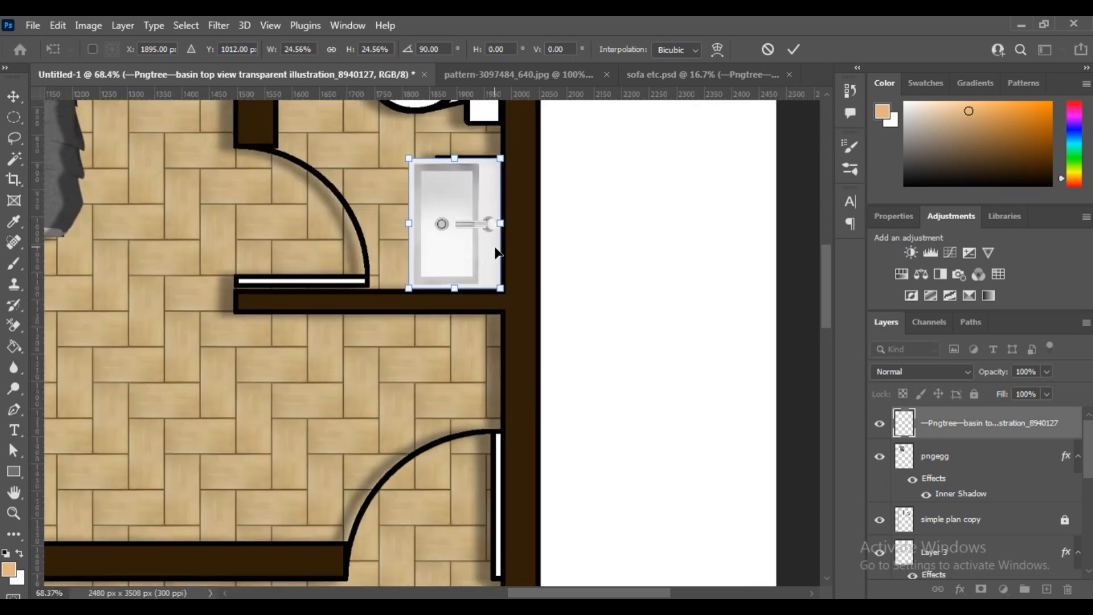
pyautogui.moveTo(499, 162); pyautogui.dragTo(505, 155)
pyautogui.moveTo(481, 192); pyautogui.dragTo(474, 191)
pyautogui.click(10, 103)
pyautogui.click(615, 274)
pyautogui.scroll(-6, 615, 274)
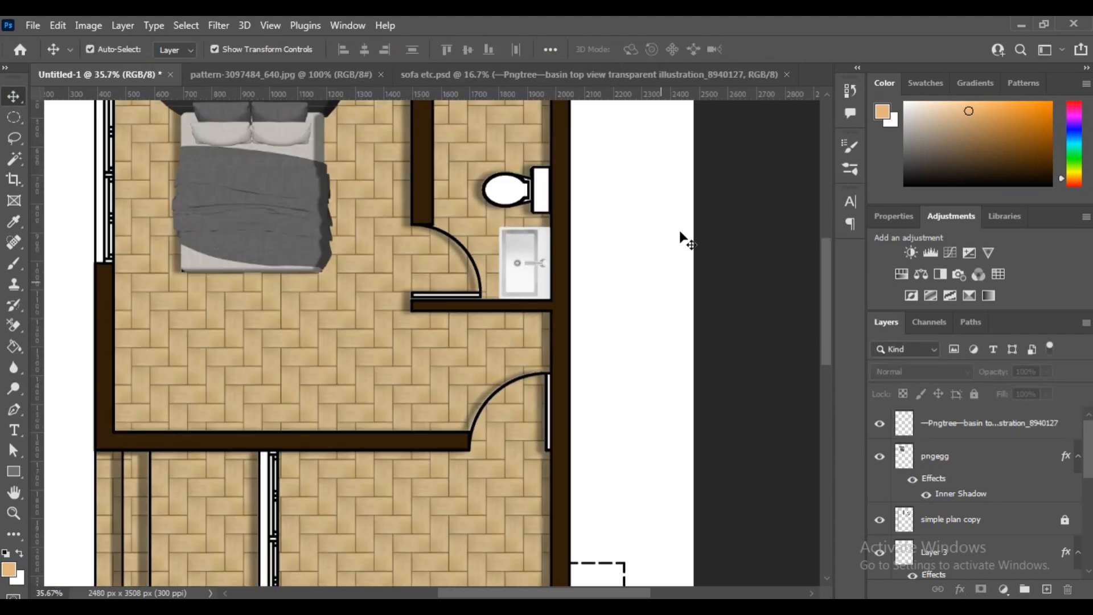
# Bring the toilet from sofa etc.psd into the bathroom, rotate it 90° and scale it to about 57%.
pyautogui.moveTo(325, 606)
pyautogui.click(401, 74)
pyautogui.moveTo(456, 483); pyautogui.dragTo(576, 210)
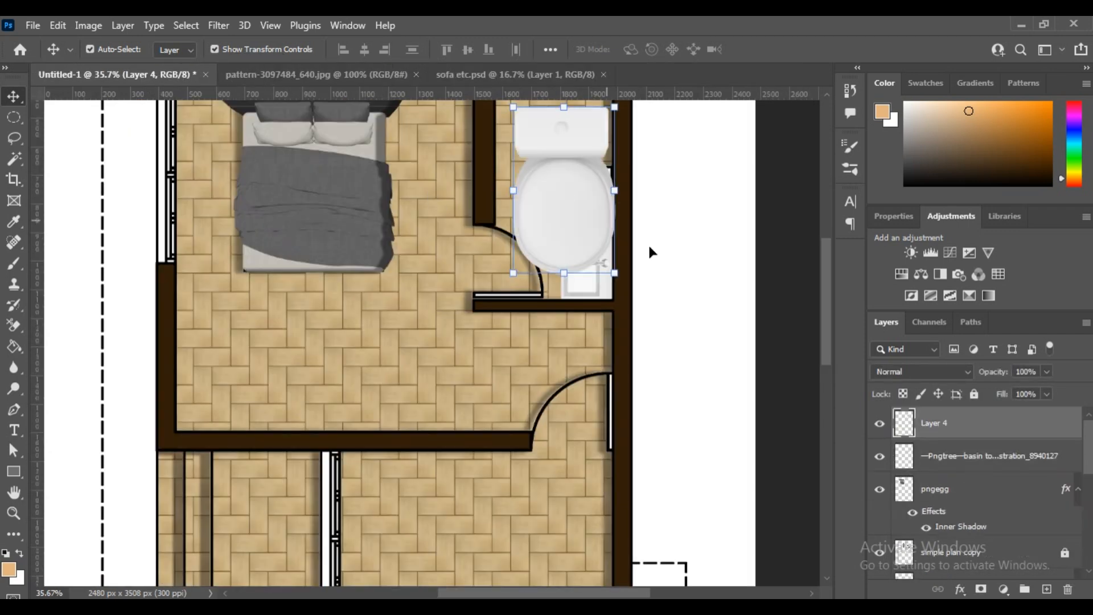
pyautogui.moveTo(626, 283); pyautogui.dragTo(466, 284)
pyautogui.moveTo(481, 242); pyautogui.dragTo(562, 208)
pyautogui.moveTo(638, 174); pyautogui.dragTo(602, 190)
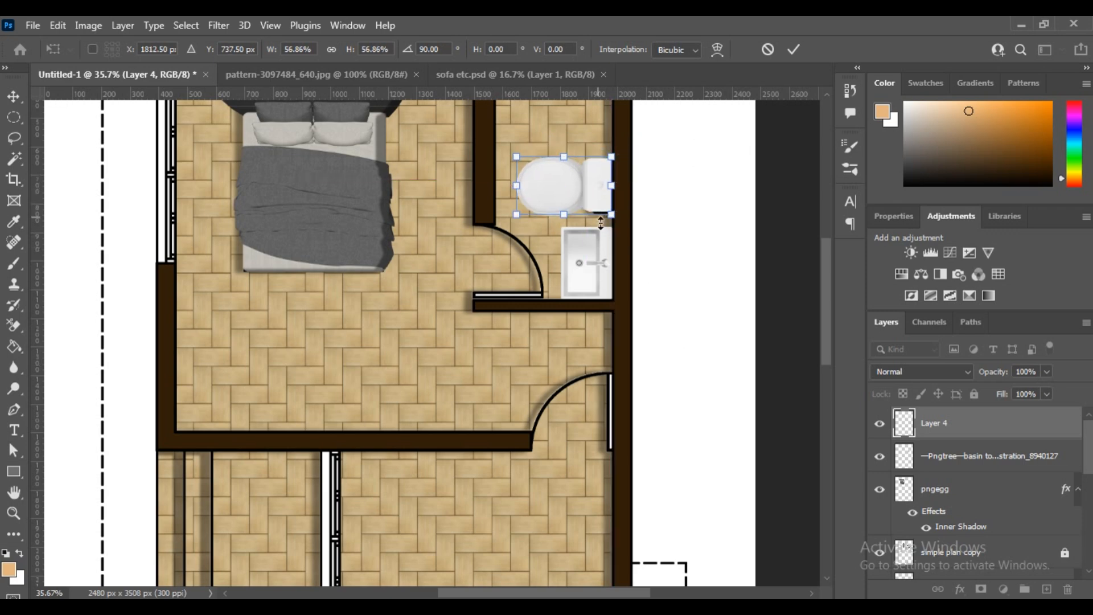
# Shift the toilet down to Y 754.50 px so it covers its outline, and apply the transform.
pyautogui.scroll(2, 601, 222)
pyautogui.scroll(2, 600, 222)
pyautogui.moveTo(590, 185); pyautogui.dragTo(589, 194)
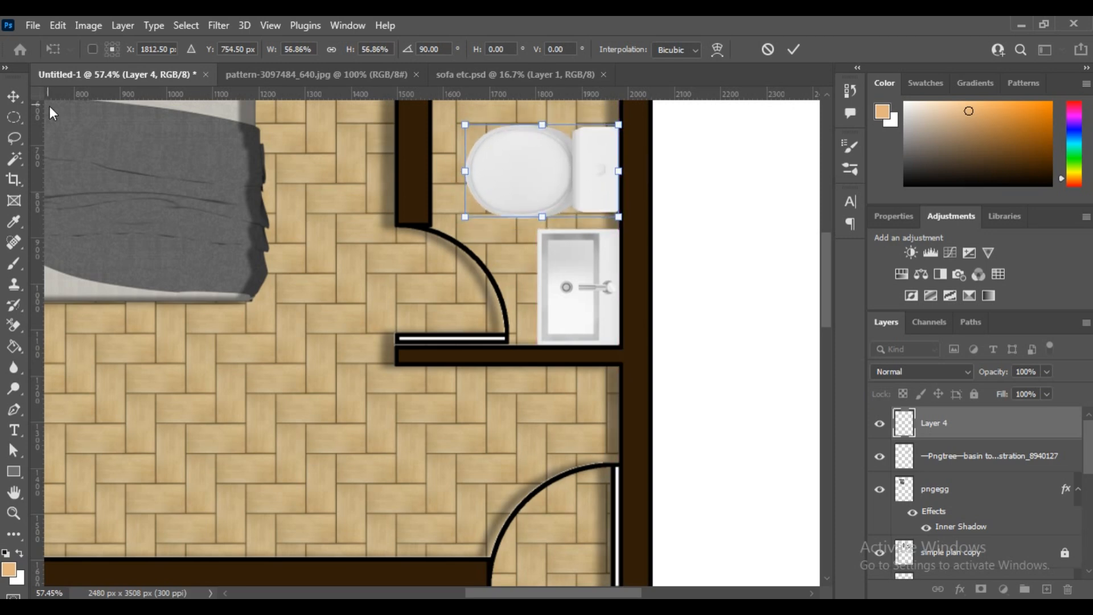
pyautogui.click(703, 256)
pyautogui.scroll(-5, 665, 296)
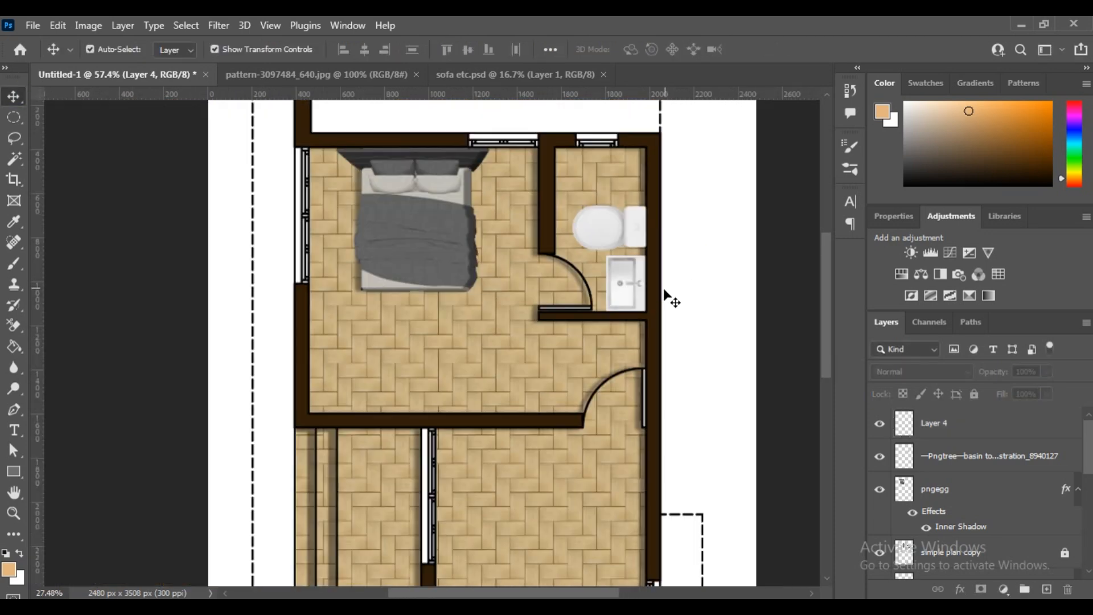
# Open the toilet layer's blending options and enable a Drop Shadow, leaving Inner Shadow off.
pyautogui.click(620, 245)
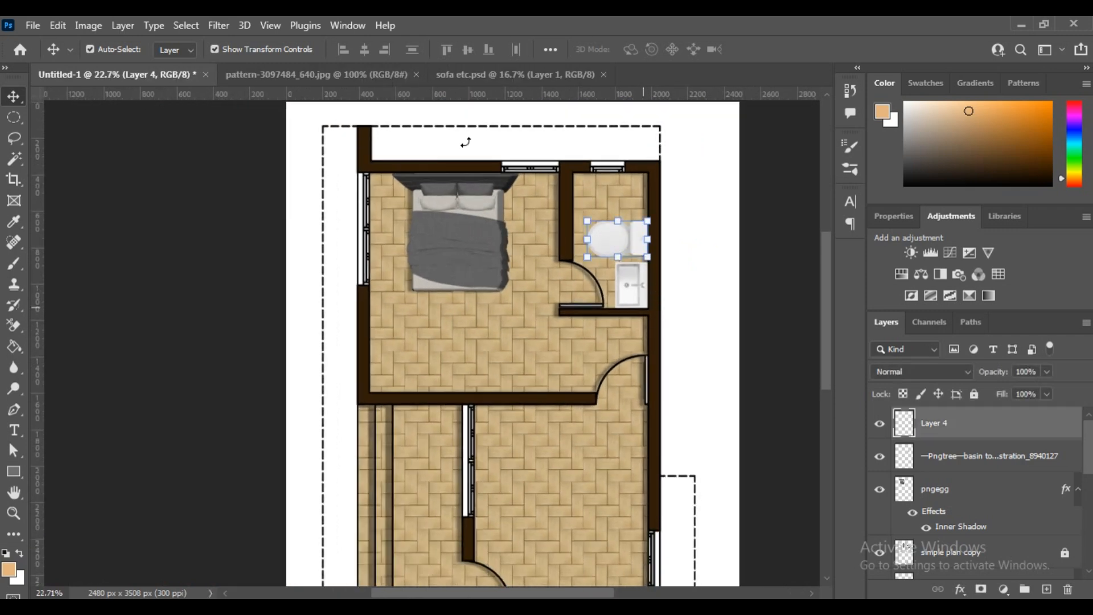
pyautogui.click(120, 25)
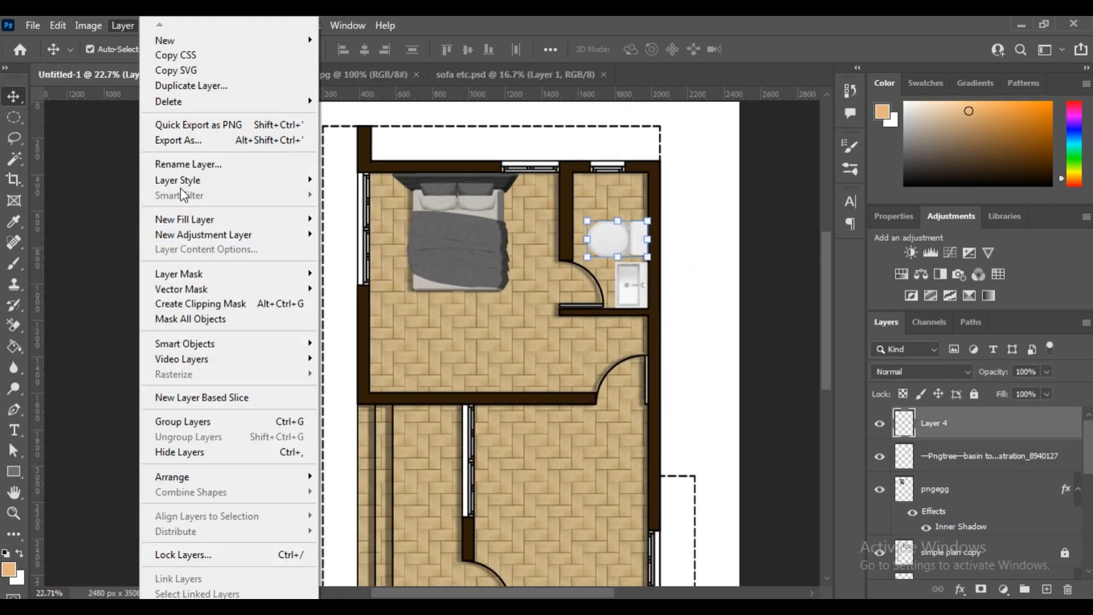
pyautogui.moveTo(179, 179)
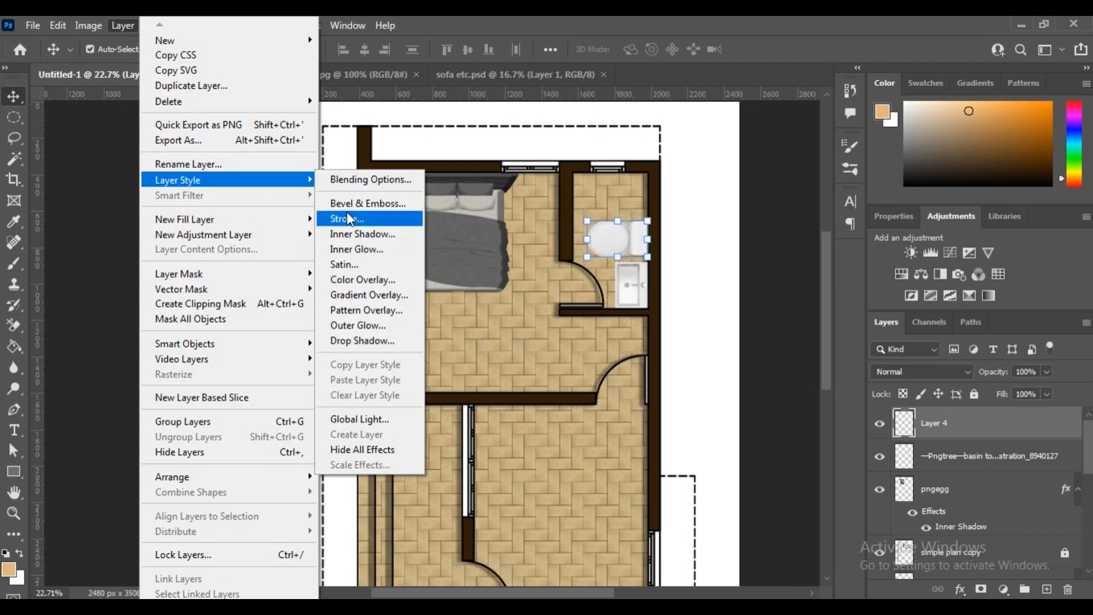
pyautogui.click(347, 182)
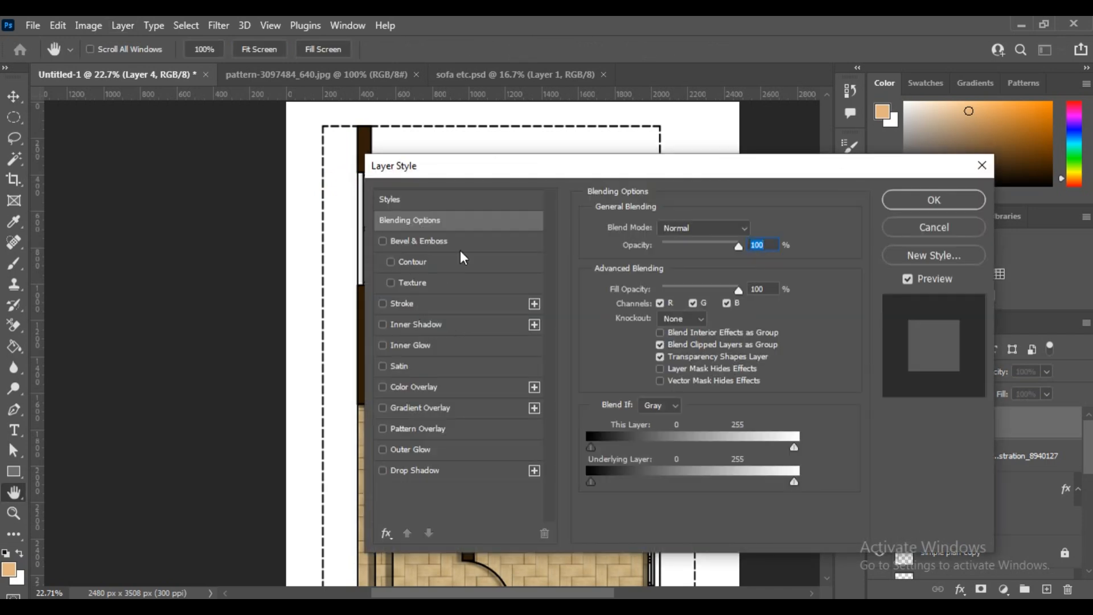
pyautogui.moveTo(550, 174); pyautogui.dragTo(848, 164)
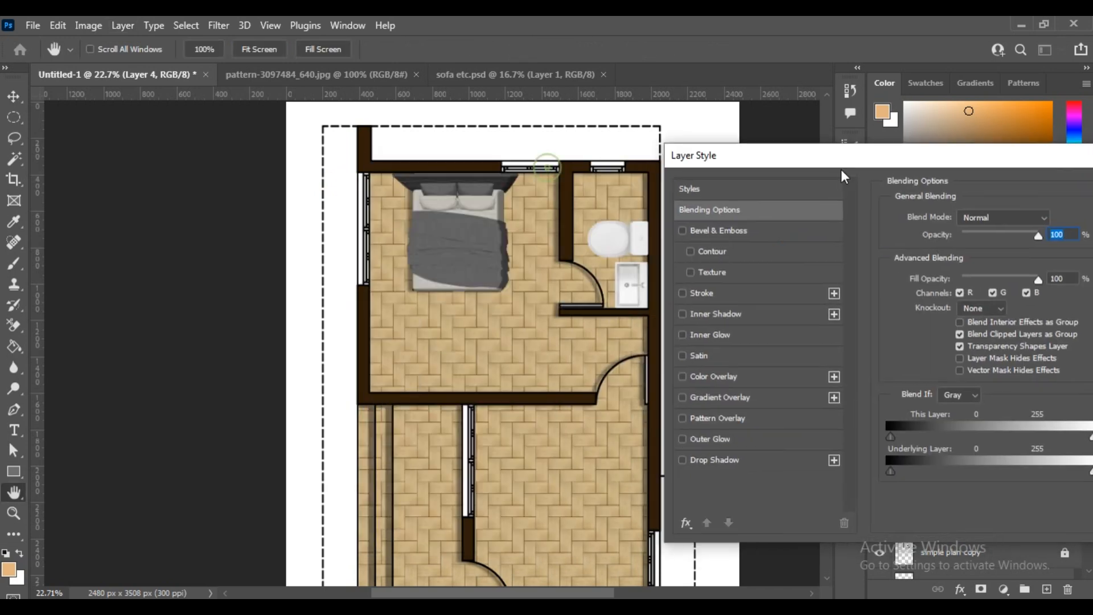
pyautogui.click(683, 315)
pyautogui.click(683, 315)
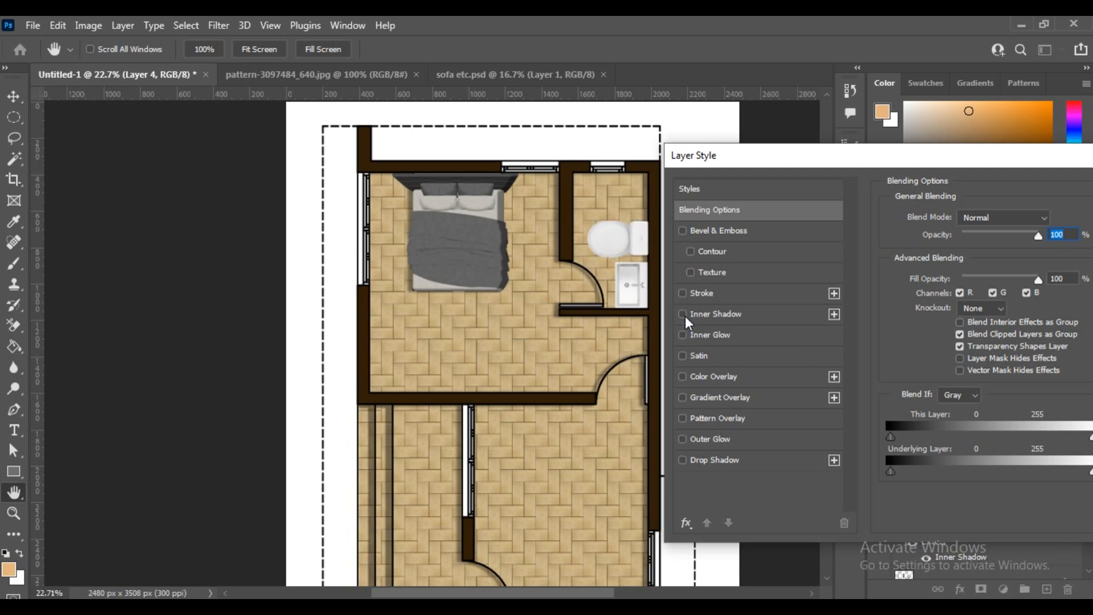
pyautogui.click(683, 461)
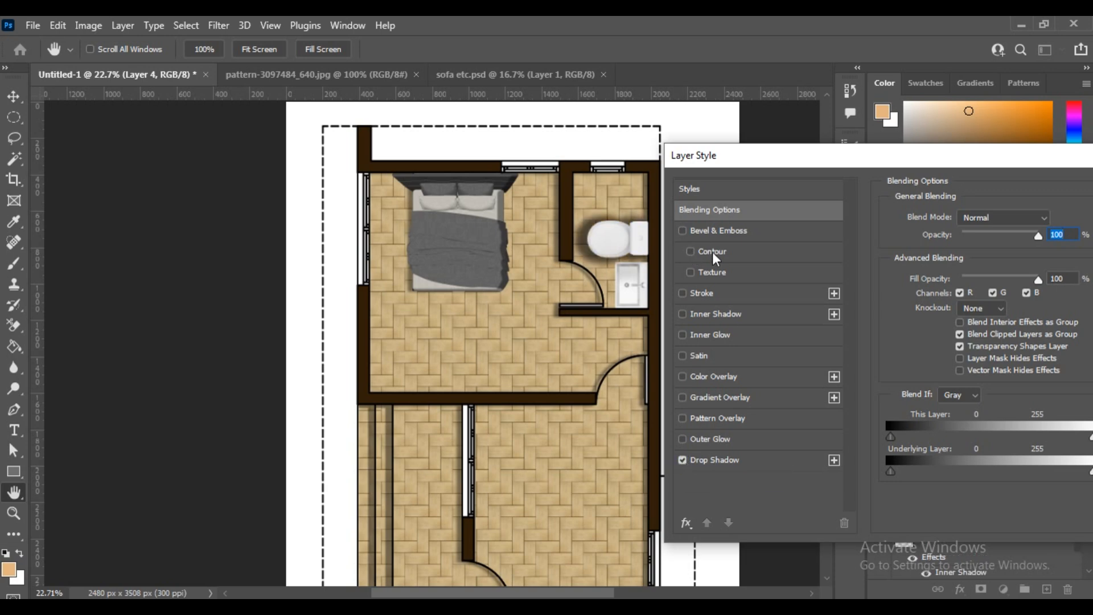
# Set the toilet's Drop Shadow to 12° angle, 37 px distance, 0% spread and 24 px size, and apply it.
pyautogui.moveTo(880, 156); pyautogui.dragTo(793, 194)
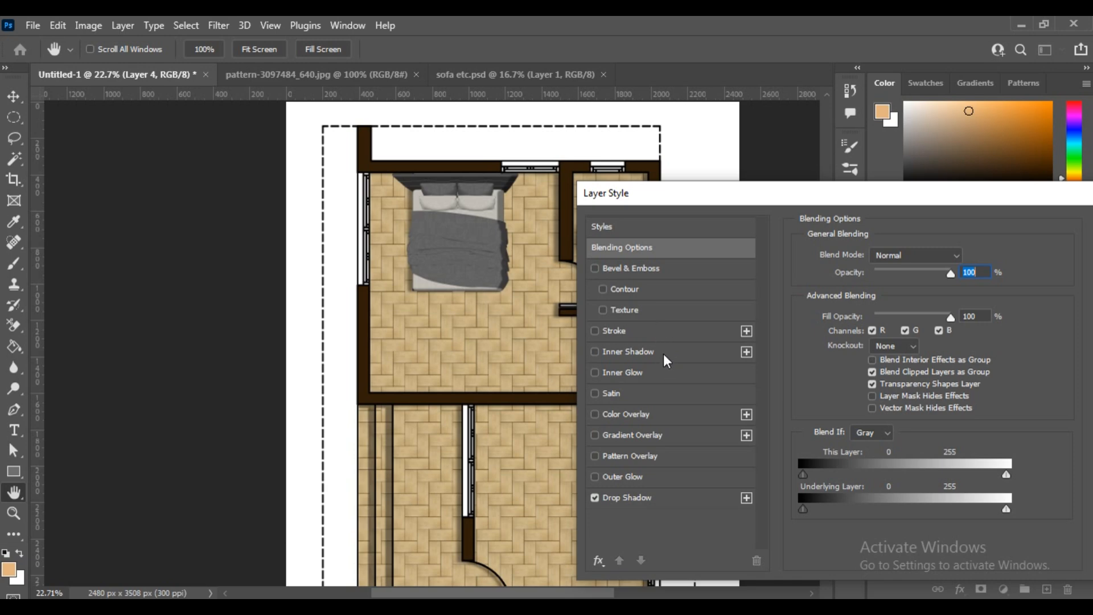
pyautogui.click(674, 498)
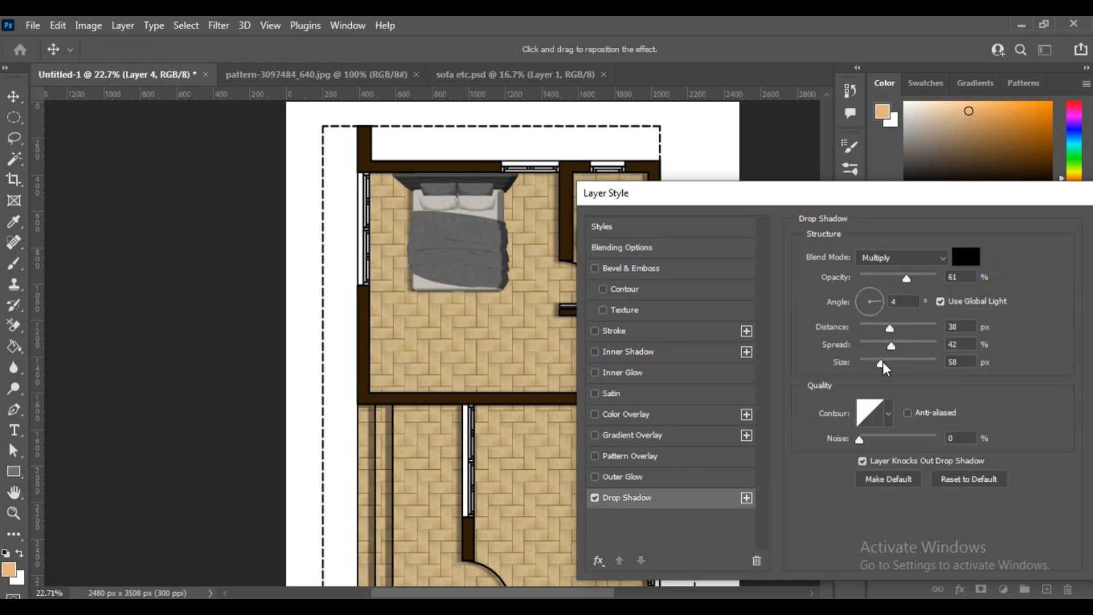
pyautogui.moveTo(822, 198); pyautogui.dragTo(921, 102)
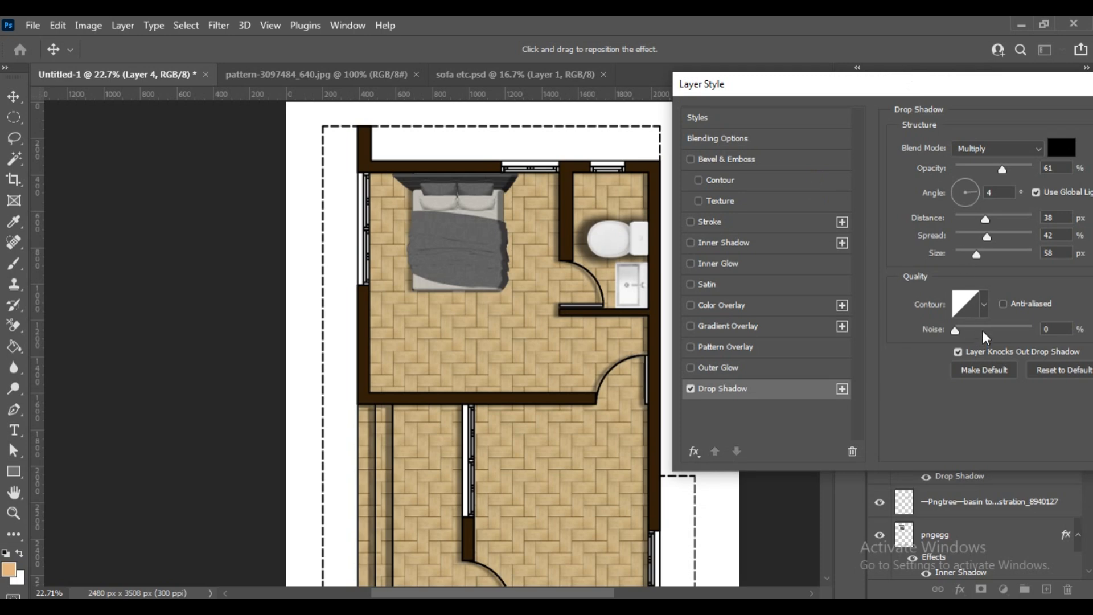
pyautogui.moveTo(973, 257); pyautogui.dragTo(955, 235)
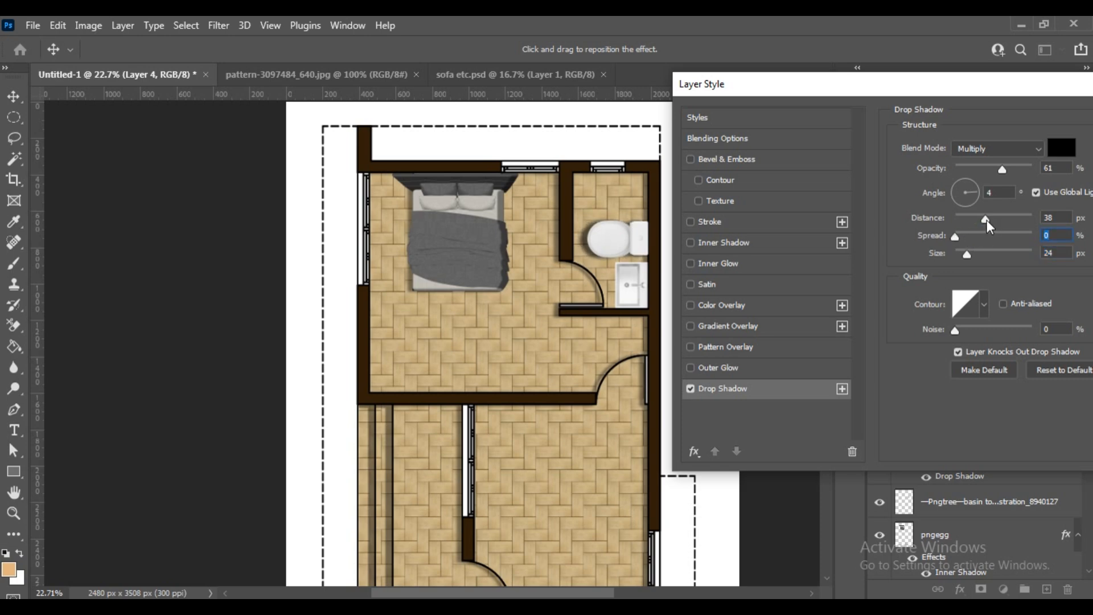
pyautogui.moveTo(989, 220); pyautogui.dragTo(976, 190)
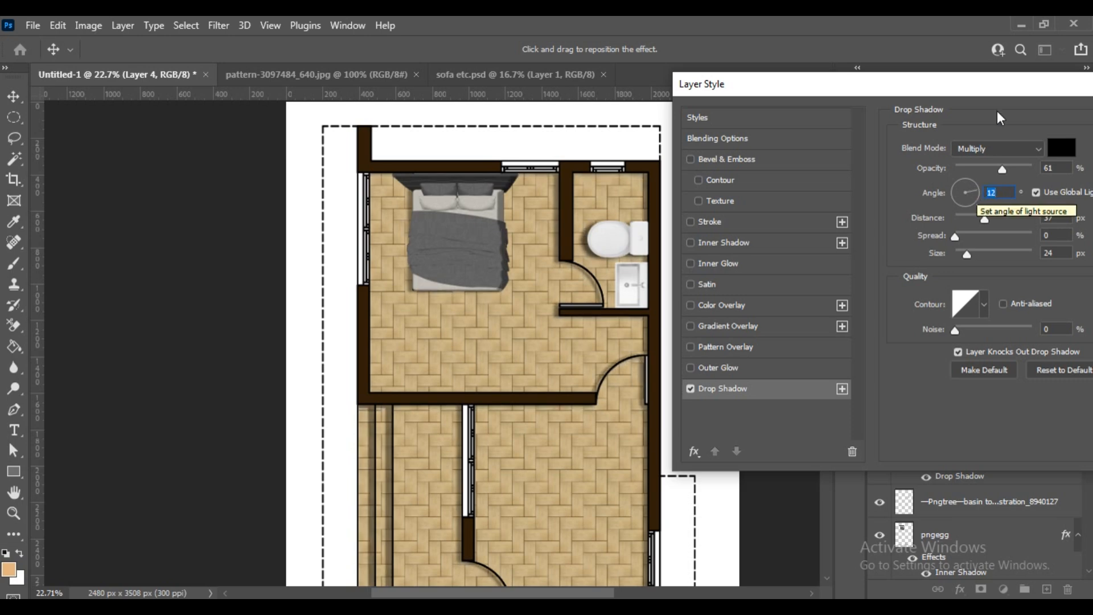
pyautogui.moveTo(989, 90); pyautogui.dragTo(778, 122)
pyautogui.click(1028, 151)
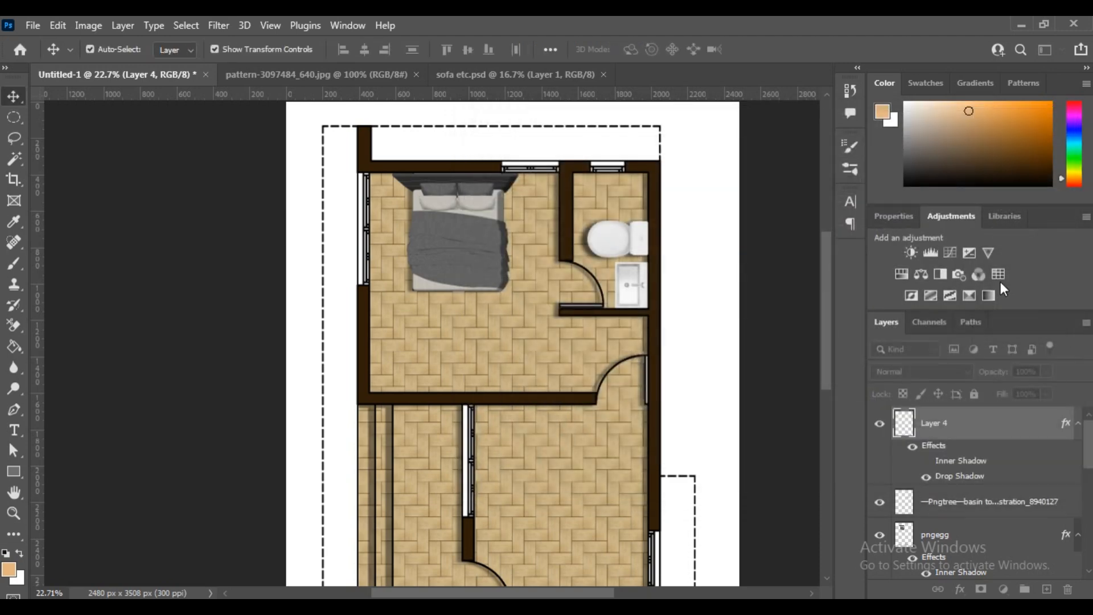
# Add a Drop Shadow to the basin layer with the existing settings, apply it and deselect the layer.
pyautogui.click(626, 292)
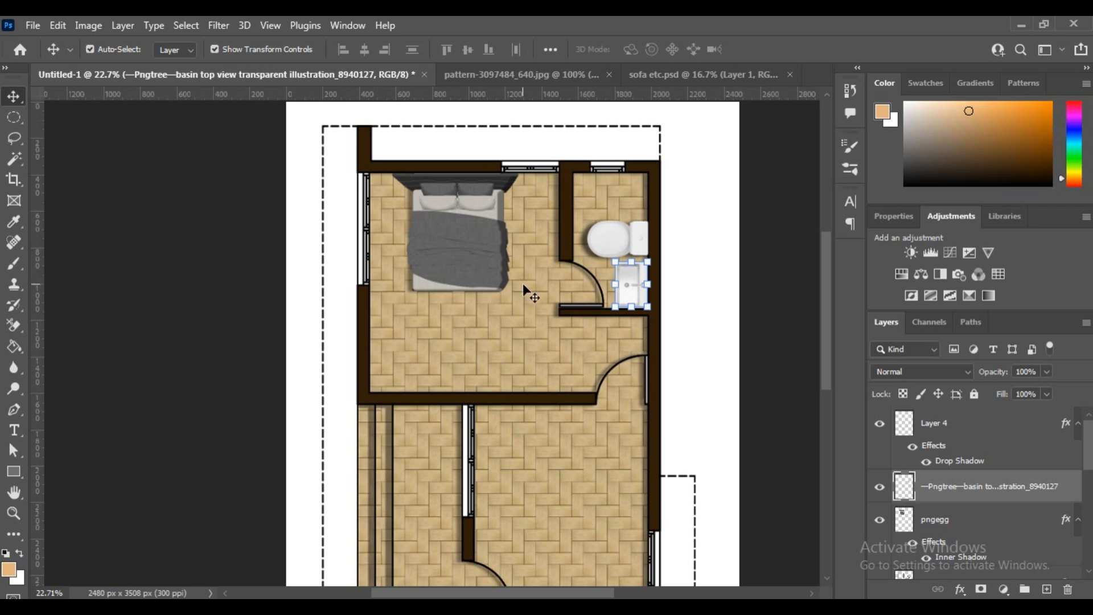
pyautogui.click(126, 25)
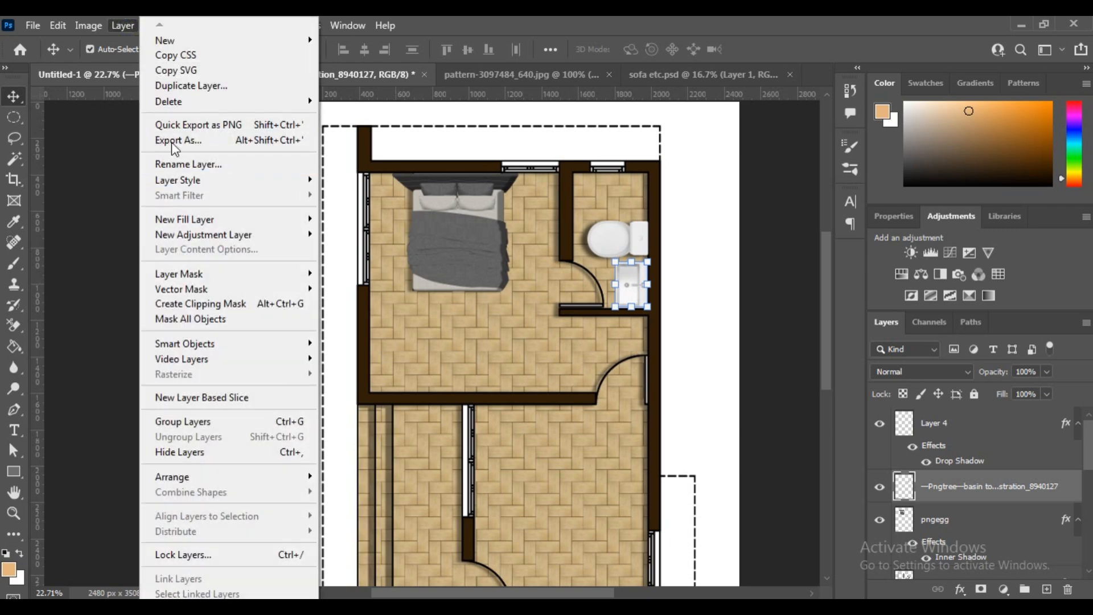
pyautogui.moveTo(176, 182)
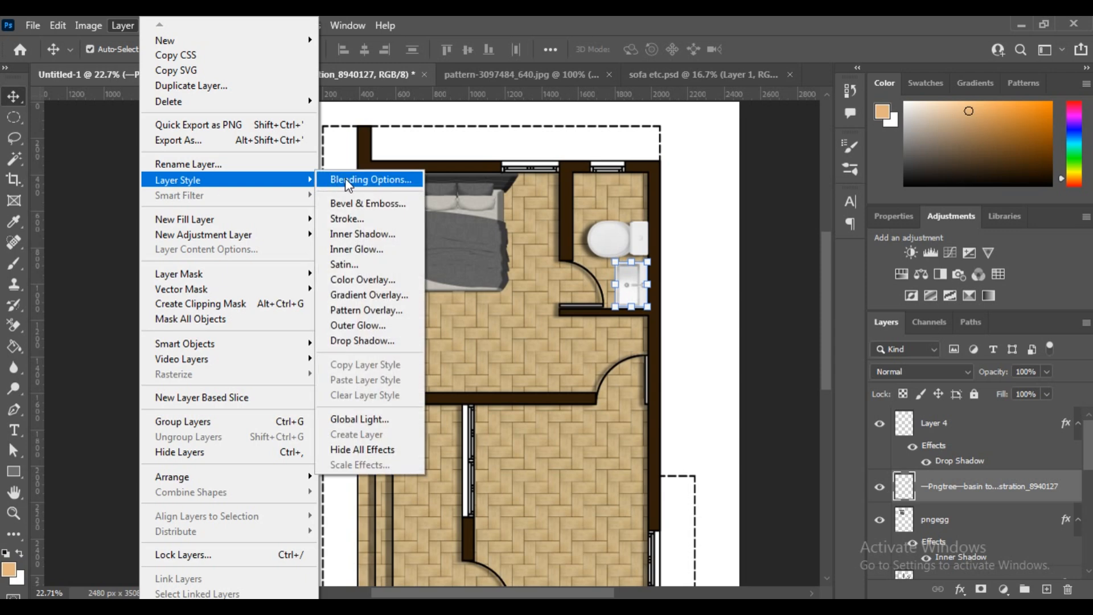
pyautogui.click(362, 340)
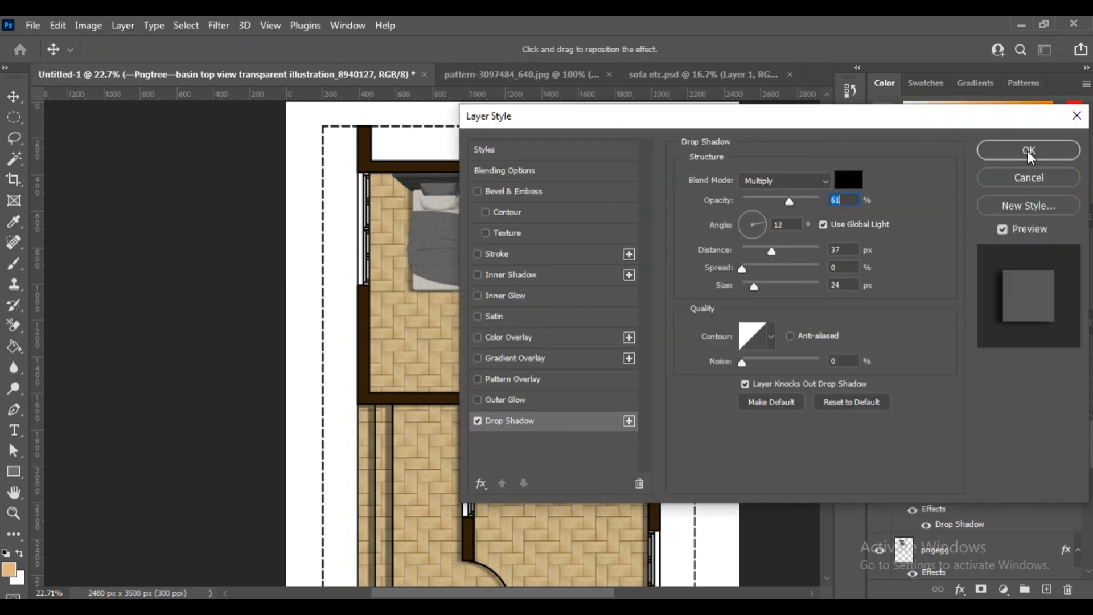
pyautogui.click(1030, 153)
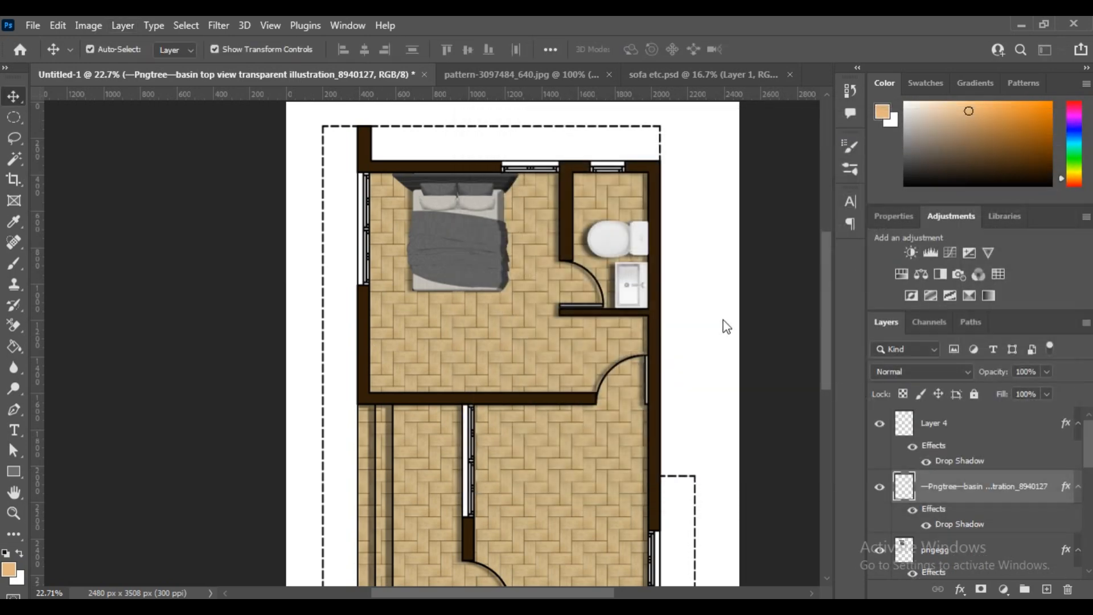
pyautogui.click(599, 394)
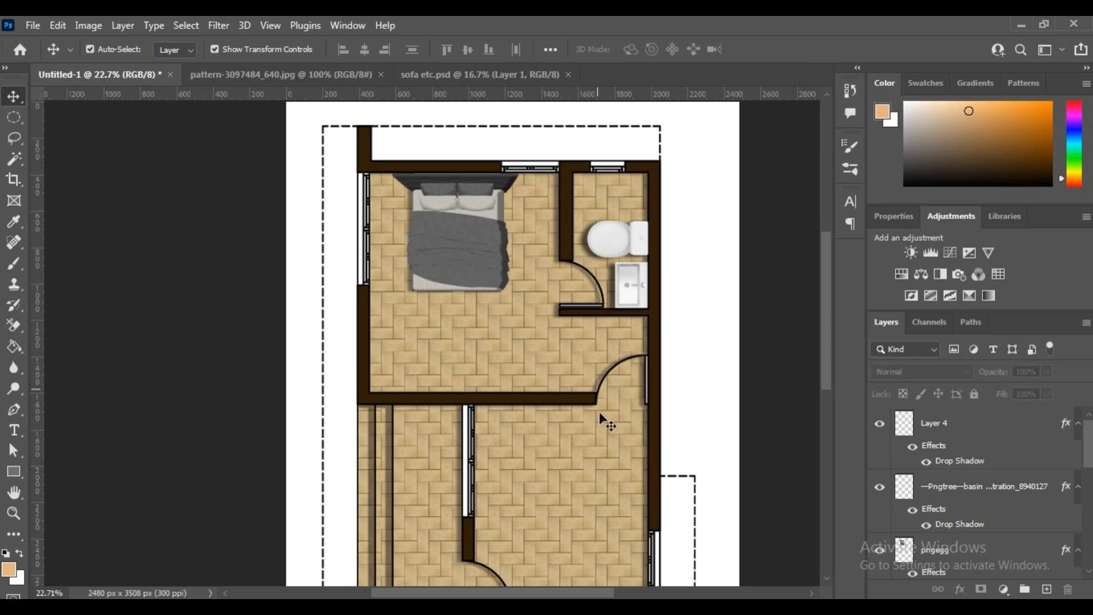
# Bring the green L-shaped sofa from sofa etc.psd into the Untitled-1 floor plan.
pyautogui.click(478, 77)
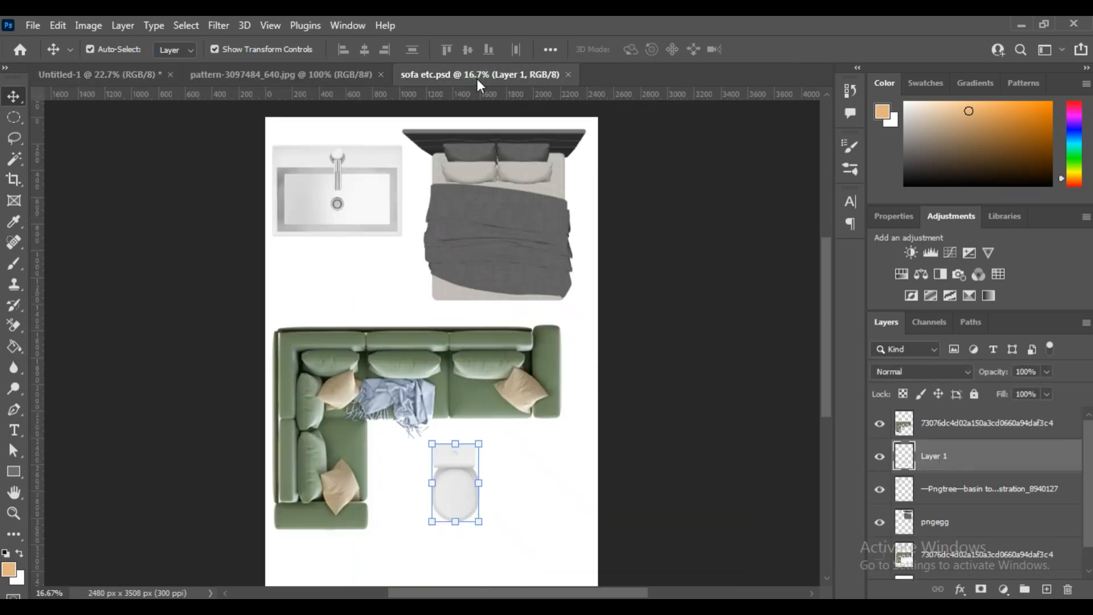
pyautogui.click(436, 373)
pyautogui.moveTo(483, 372); pyautogui.dragTo(343, 88)
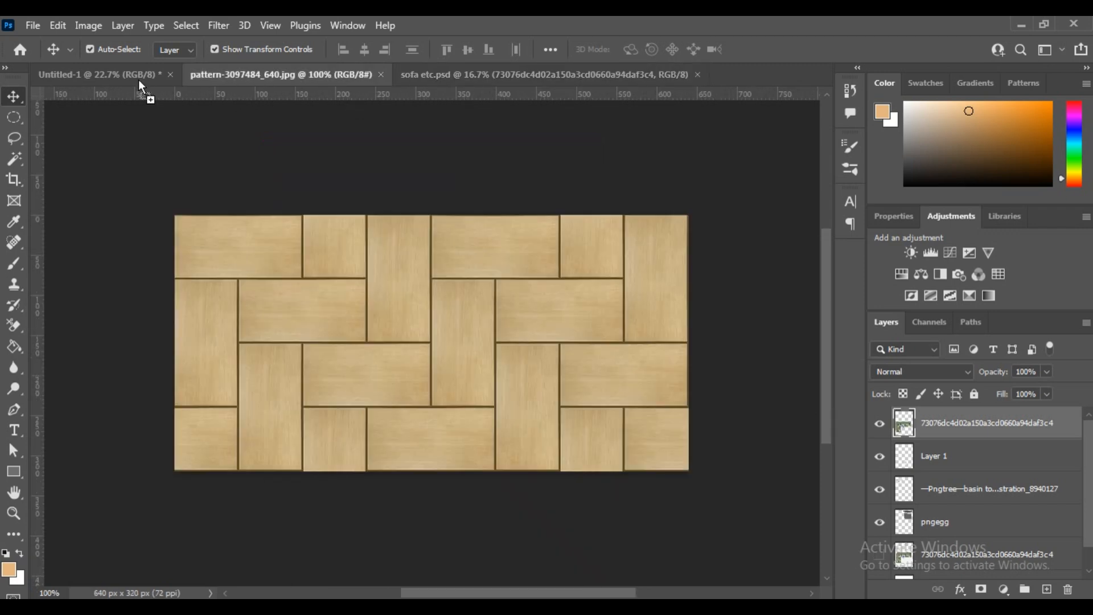
pyautogui.moveTo(138, 79); pyautogui.dragTo(137, 74)
pyautogui.moveTo(549, 439); pyautogui.dragTo(548, 438)
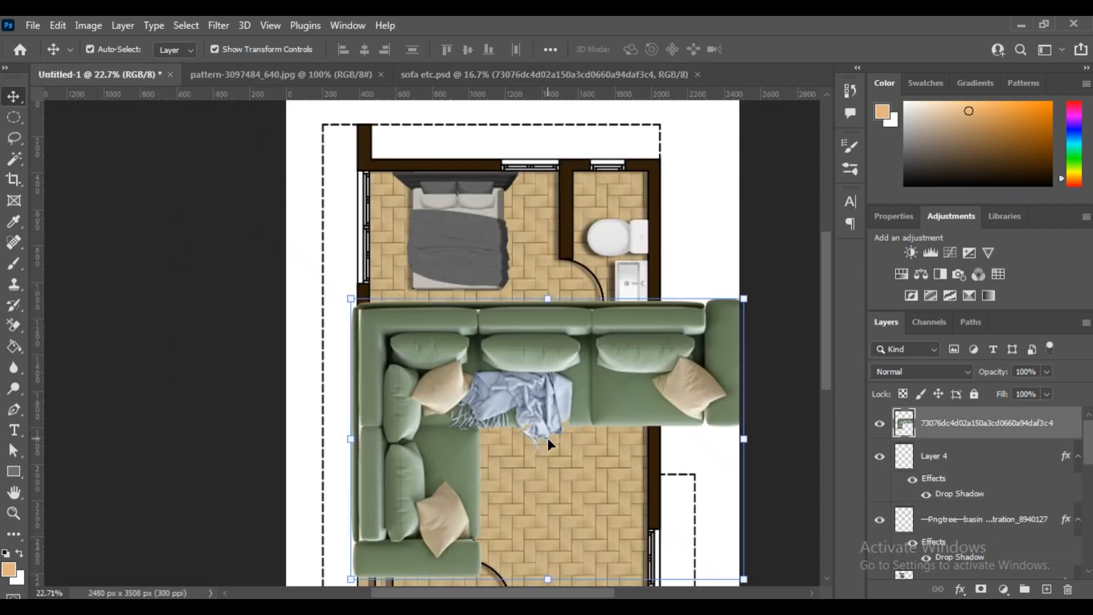
# Scale the green L-shaped sofa down to about 31% and move it into the room below the bedroom.
pyautogui.scroll(-5, 497, 391)
pyautogui.scroll(1, 566, 459)
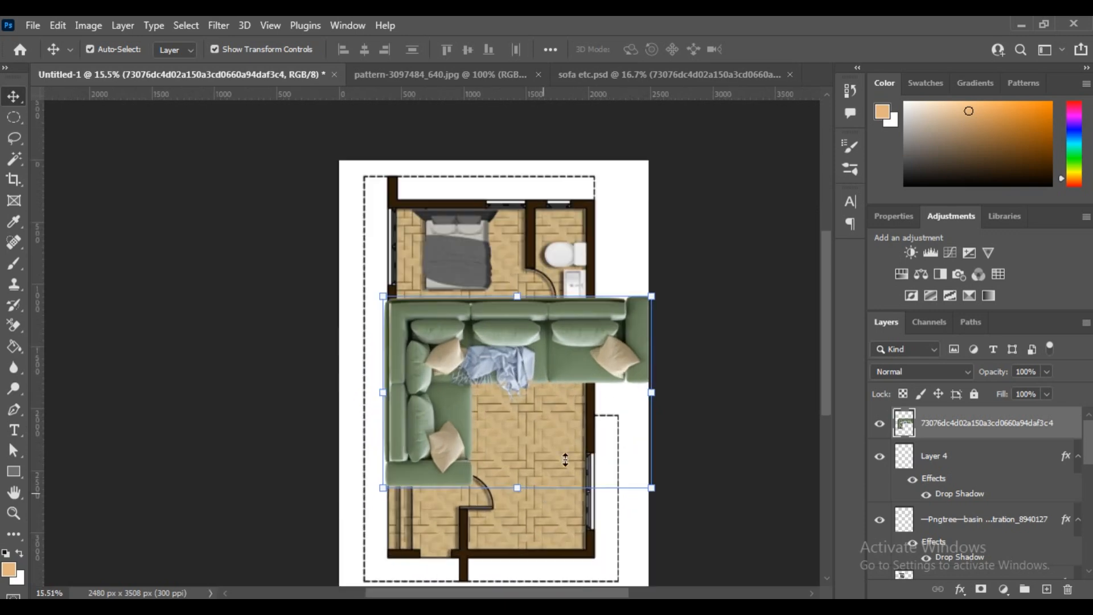
pyautogui.scroll(3, 674, 370)
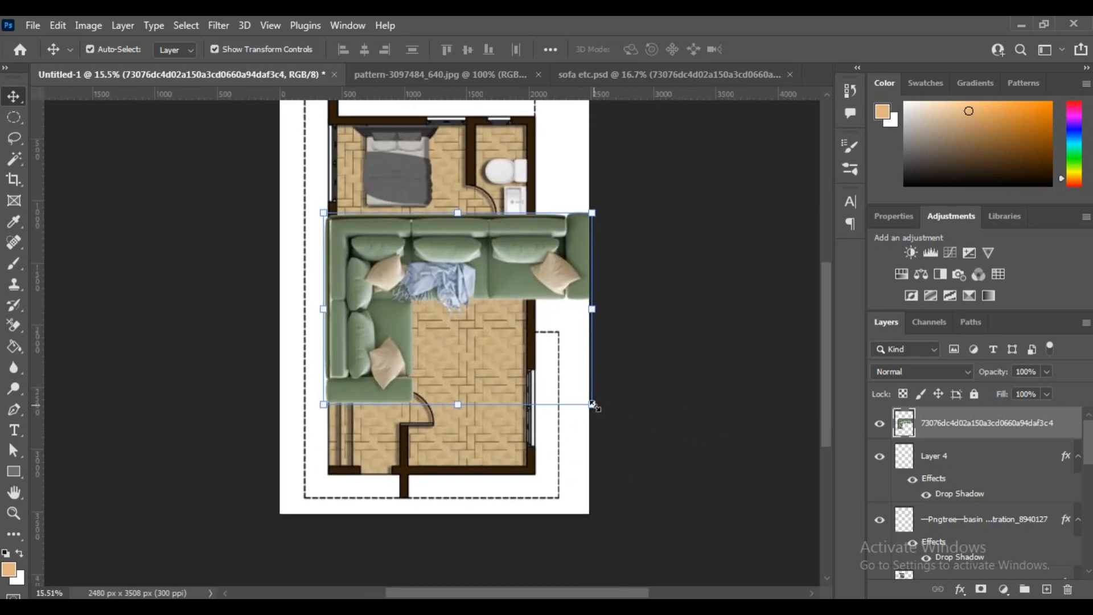
pyautogui.moveTo(592, 404); pyautogui.dragTo(401, 281)
pyautogui.moveTo(381, 233); pyautogui.dragTo(468, 309)
pyautogui.scroll(3, 462, 340)
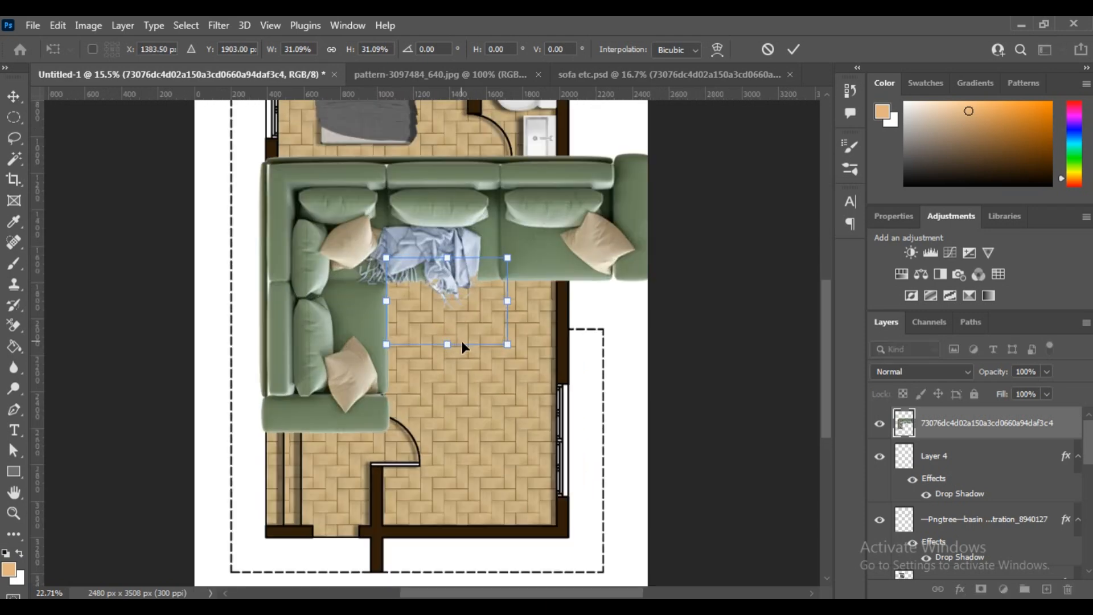
pyautogui.scroll(-1, 462, 343)
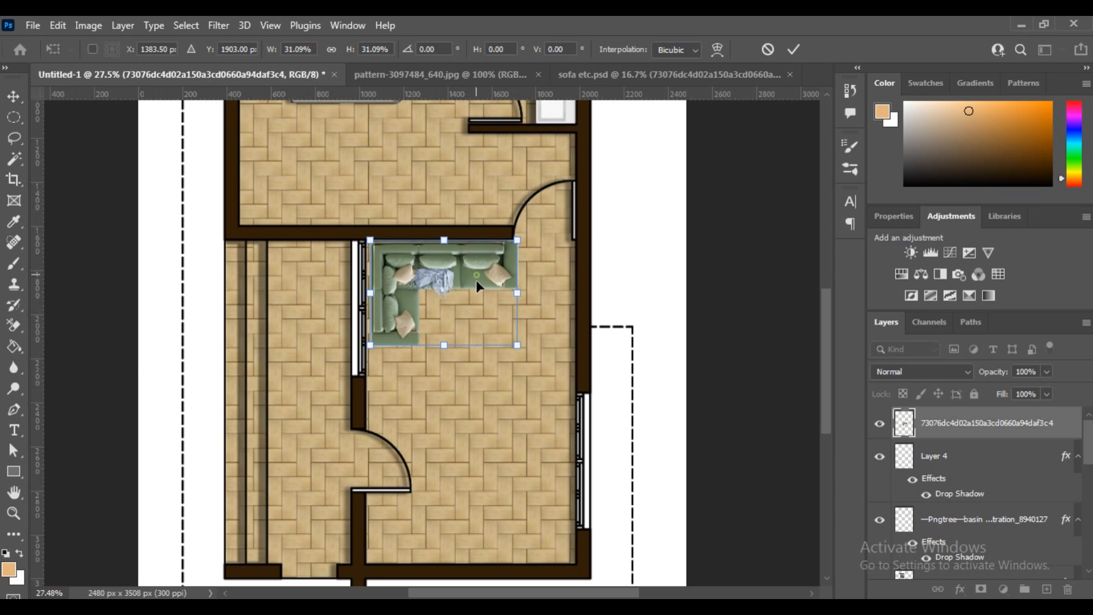
# Refine the sofa's scale to about 29%, position it in the living room's upper-left corner beside the window, and apply the transform.
pyautogui.moveTo(477, 282); pyautogui.dragTo(477, 293)
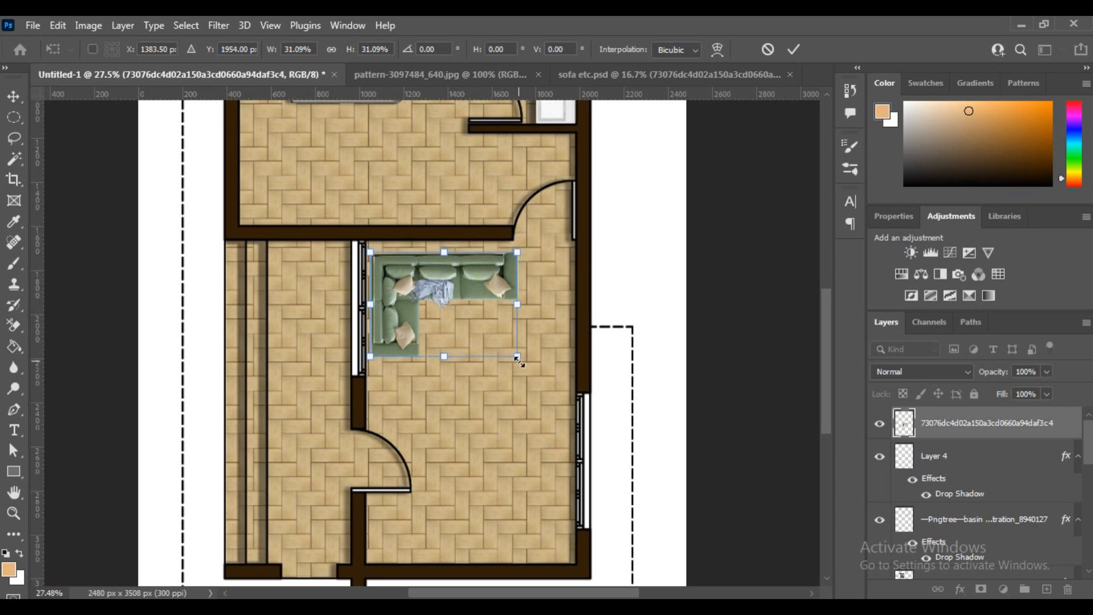
pyautogui.moveTo(517, 358); pyautogui.dragTo(506, 350)
pyautogui.moveTo(479, 279); pyautogui.dragTo(482, 275)
pyautogui.click(11, 101)
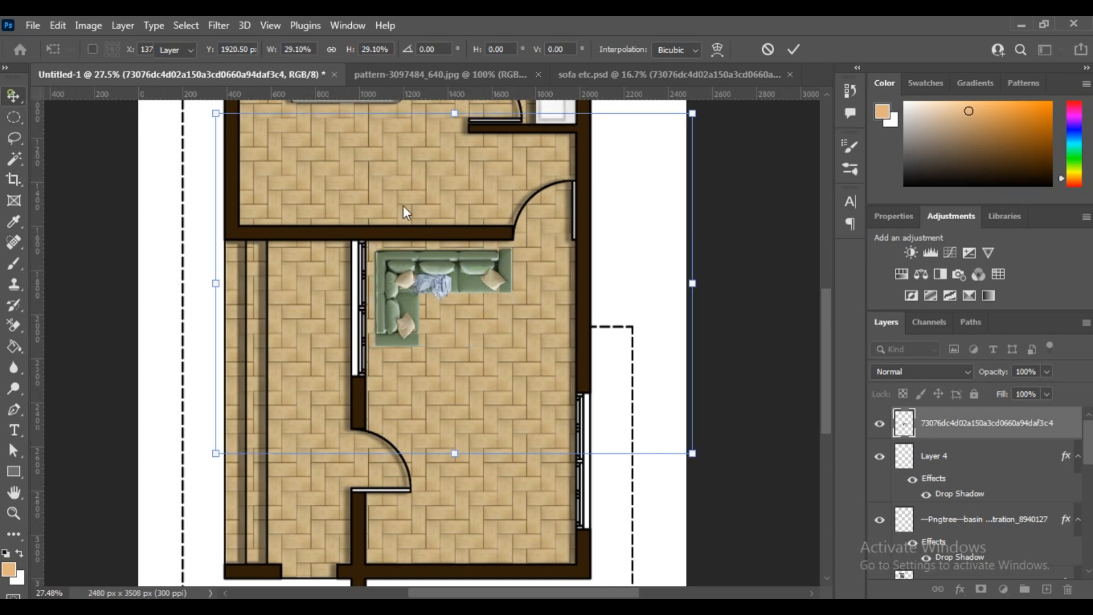
pyautogui.click(706, 278)
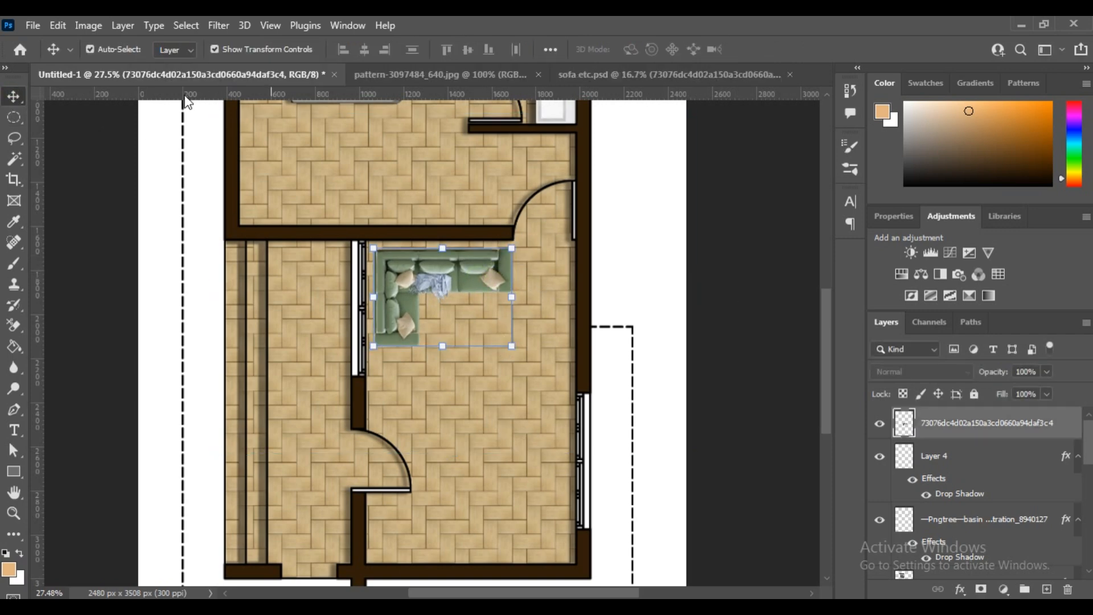
# Add a Drop Shadow to the sofa layer with the existing settings, apply it and deselect the layer.
pyautogui.click(124, 25)
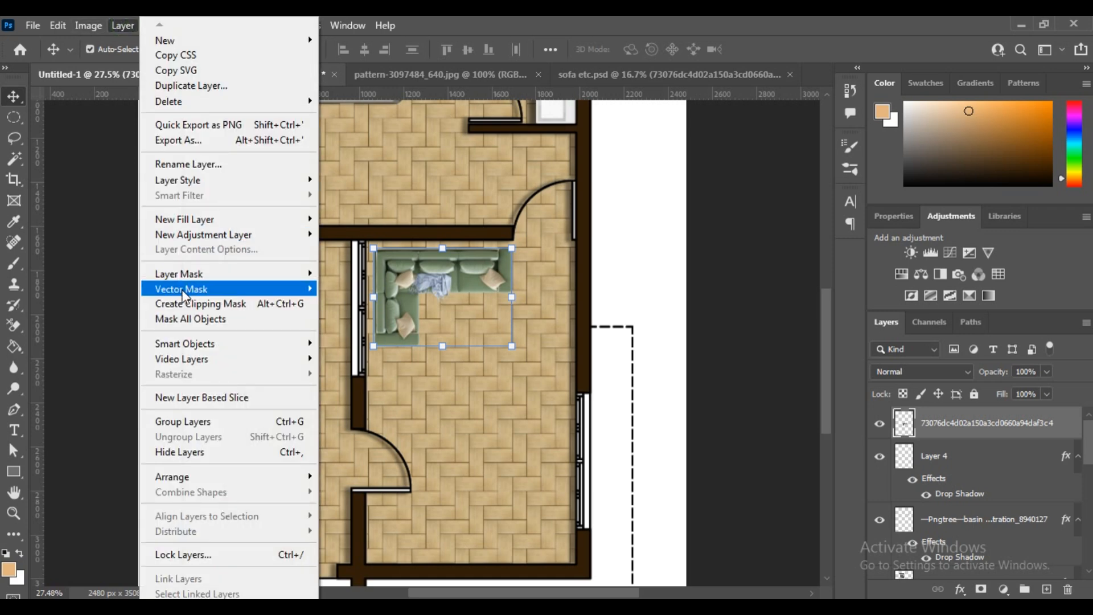
pyautogui.moveTo(187, 288)
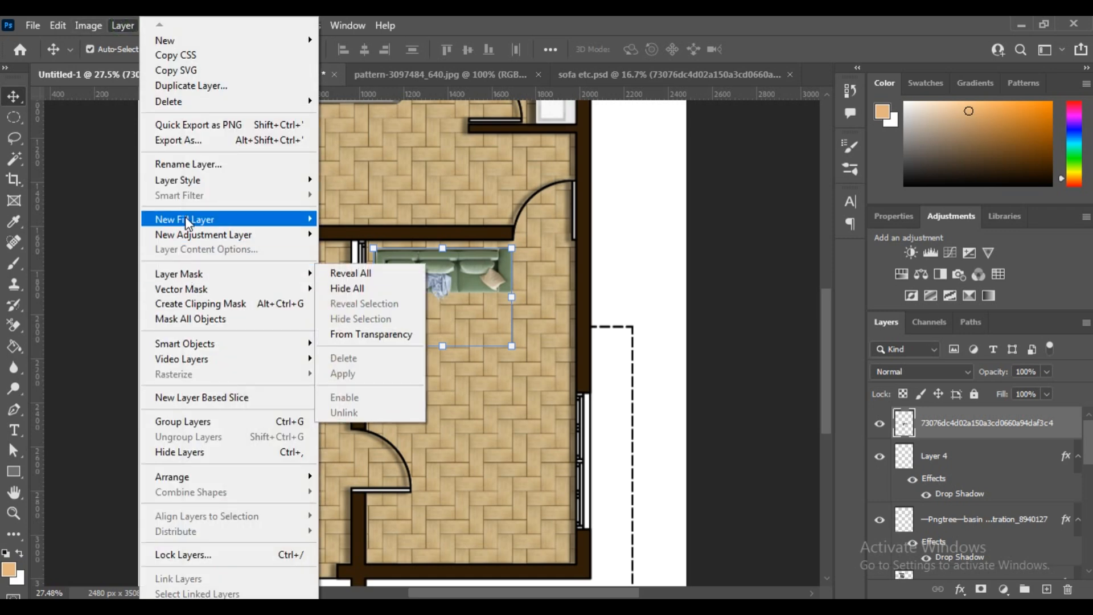
pyautogui.moveTo(190, 181)
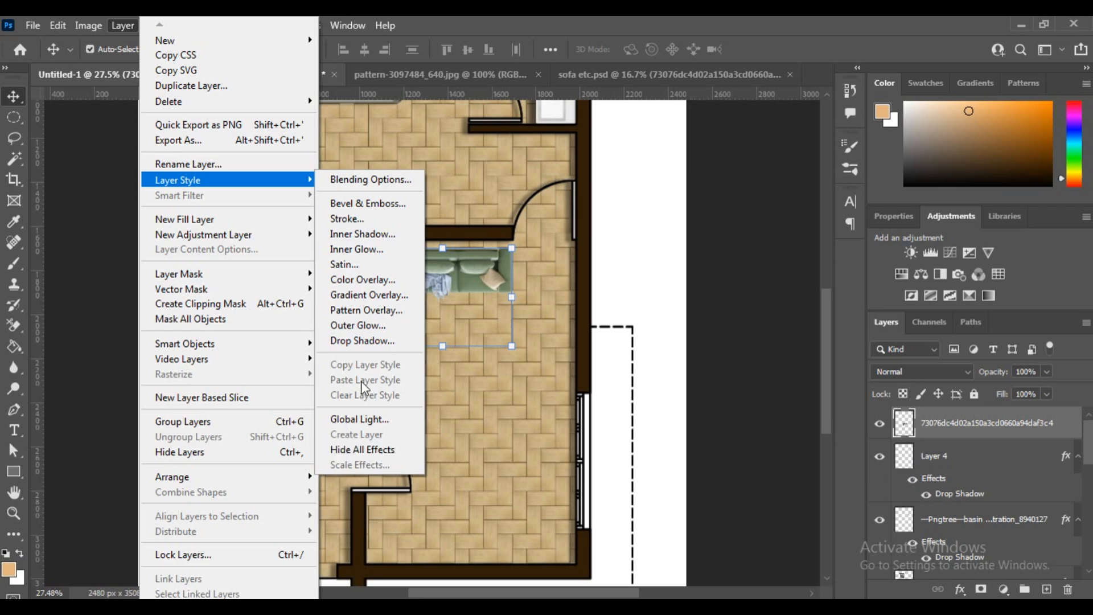
pyautogui.click(361, 340)
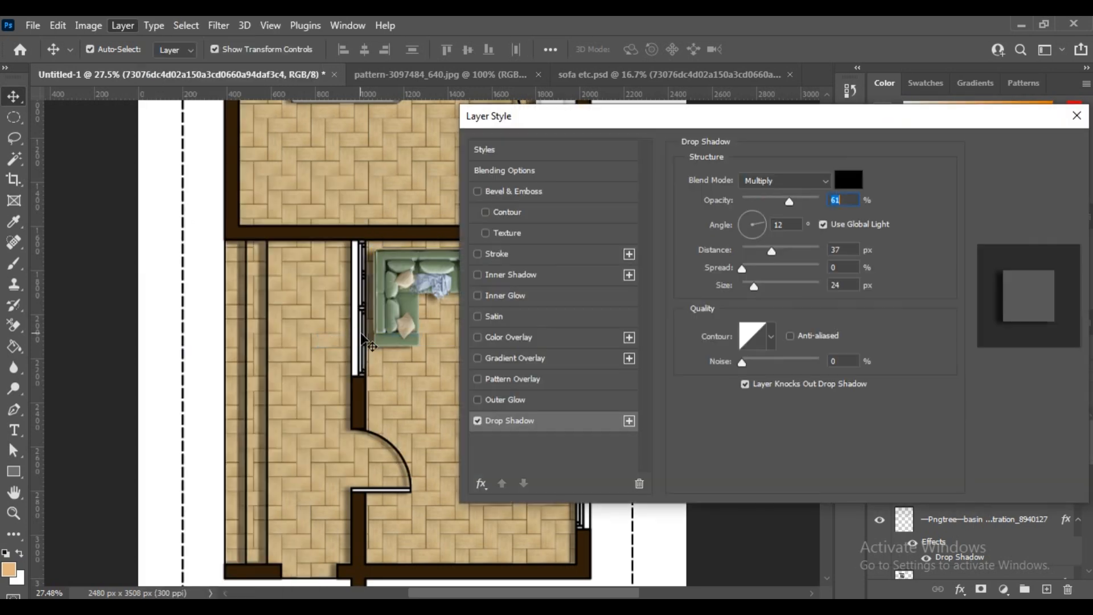
pyautogui.moveTo(774, 118); pyautogui.dragTo(658, 177)
pyautogui.click(902, 211)
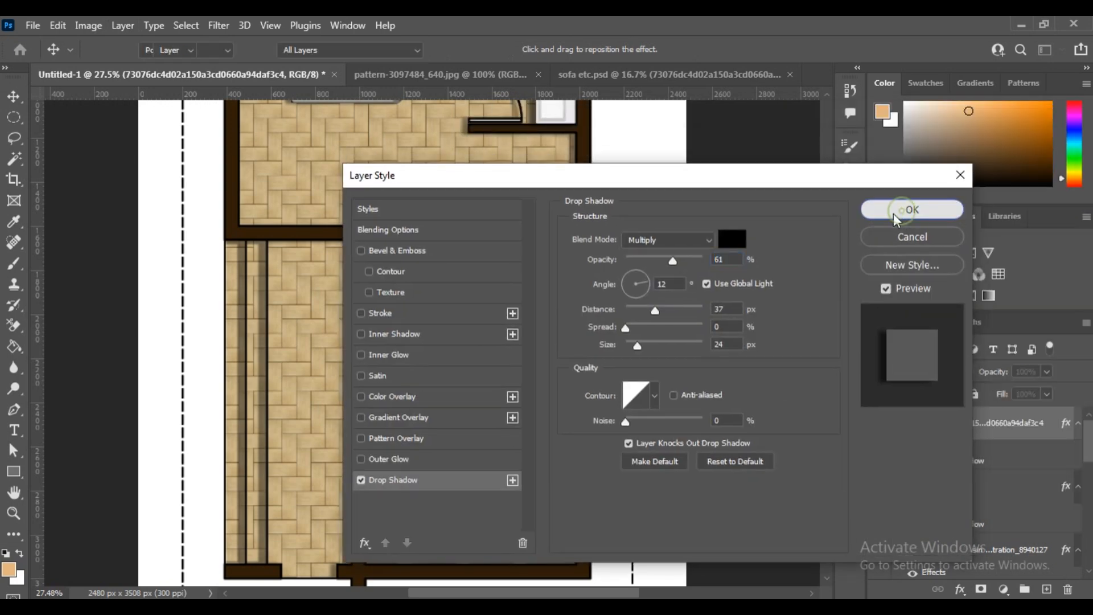
pyautogui.scroll(-5, 642, 336)
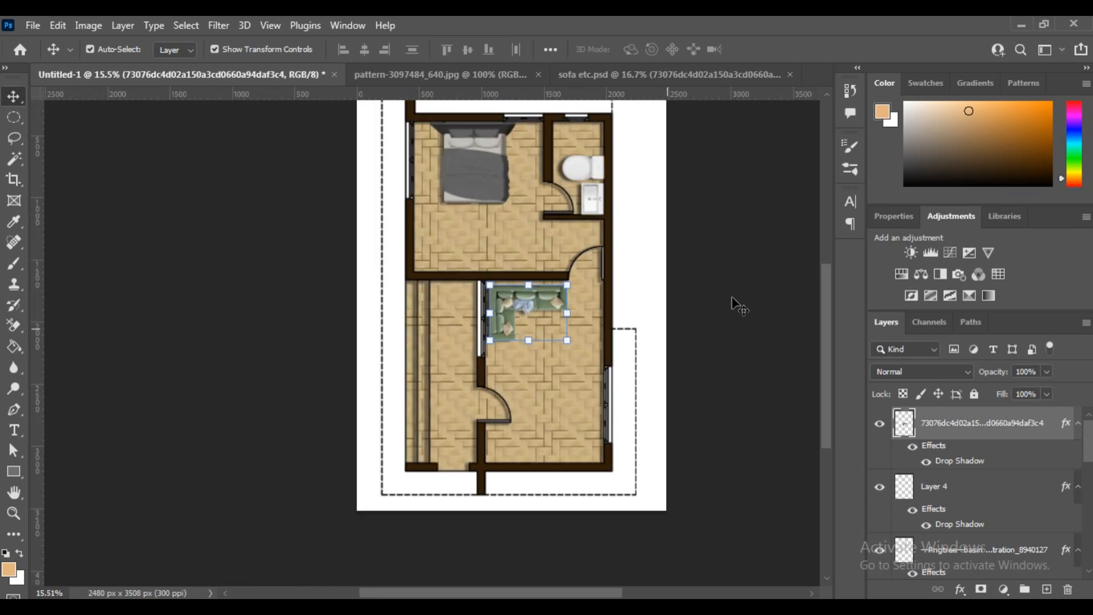
pyautogui.click(737, 292)
pyautogui.moveTo(735, 301); pyautogui.dragTo(645, 333)
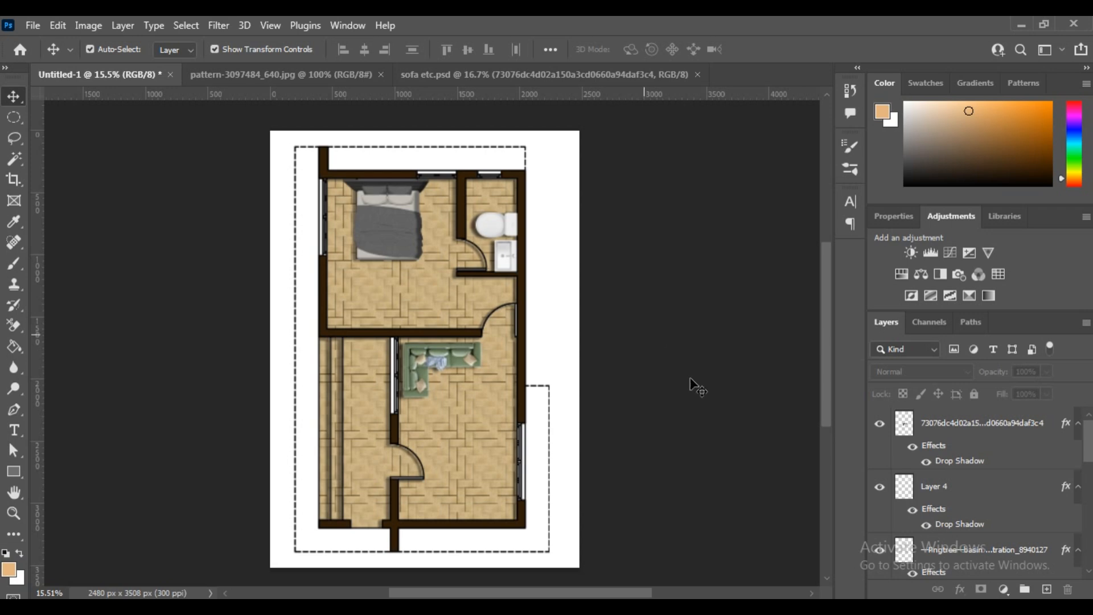
# Save the floor plan as test 2.psd in the S5 20024 folder, with Maximize Compatibility on.
pyautogui.click(32, 26)
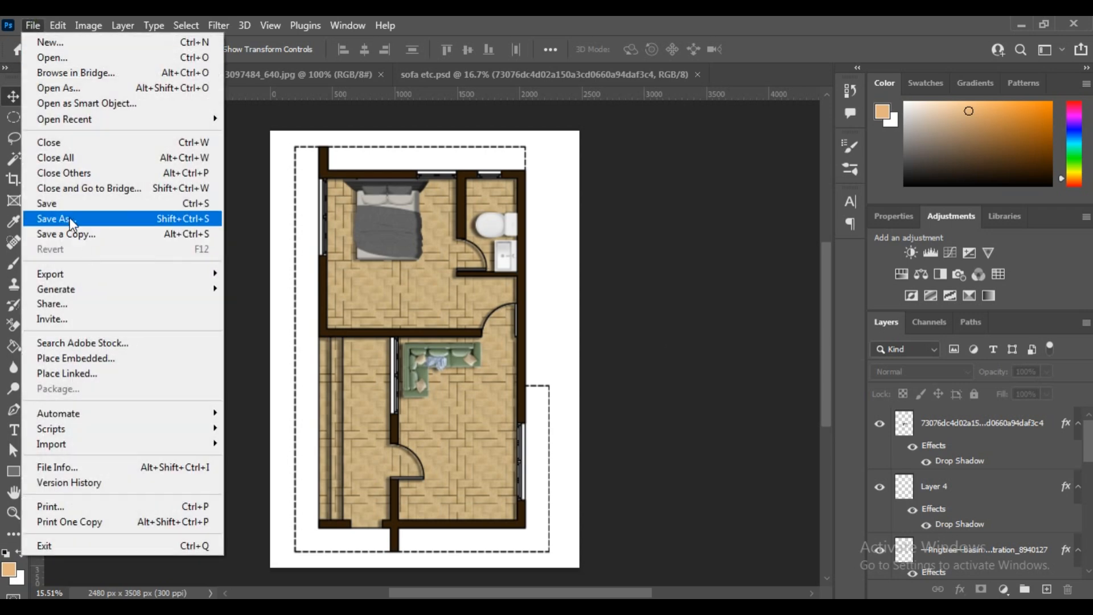
pyautogui.click(67, 222)
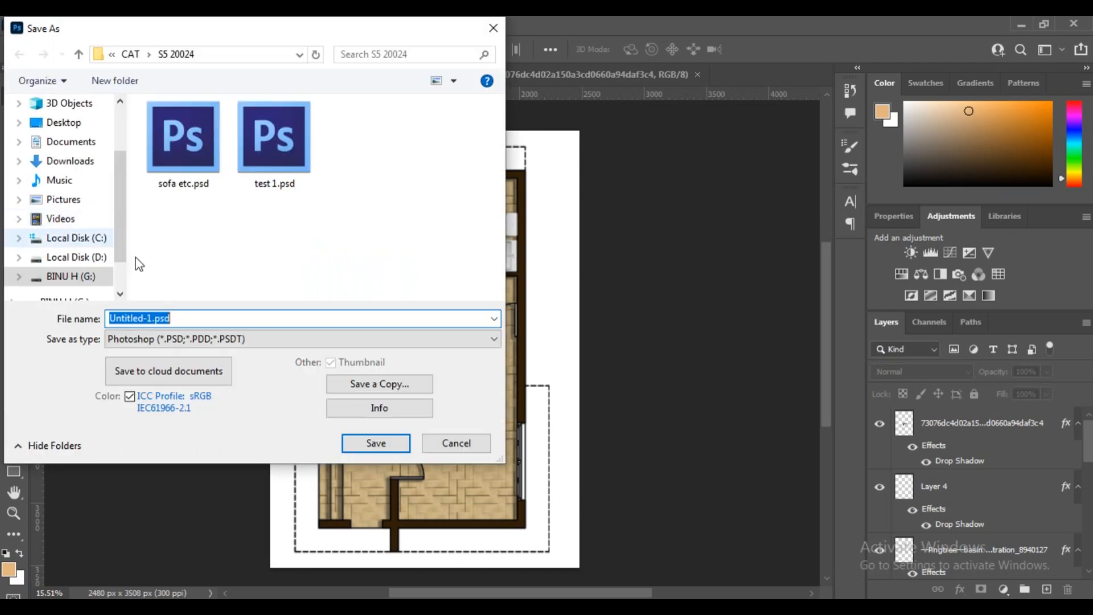
pyautogui.click(276, 344)
pyautogui.click(239, 441)
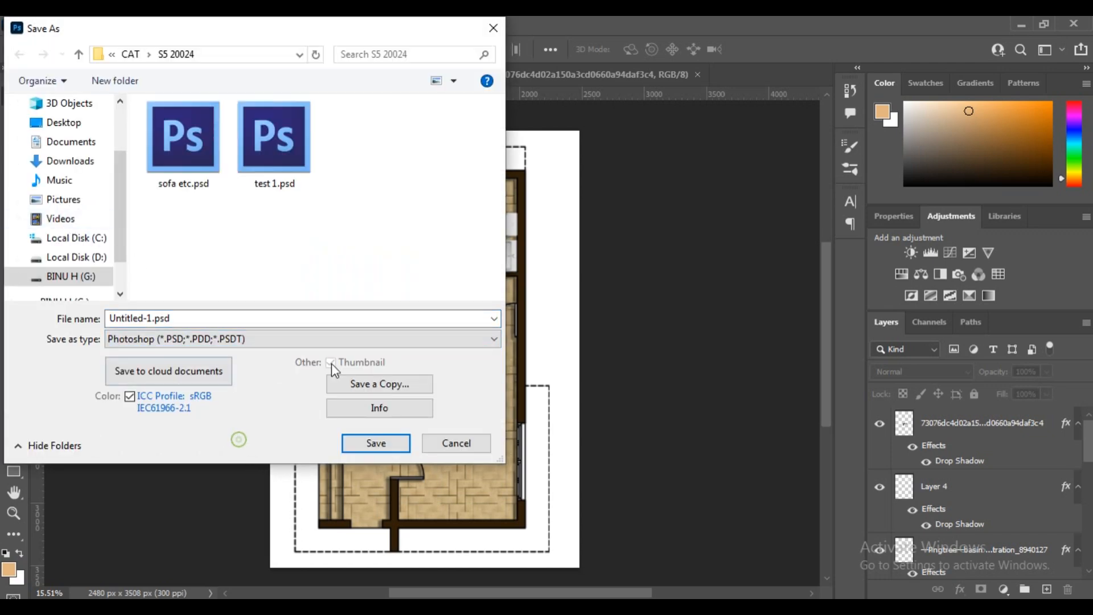
pyautogui.doubleClick(142, 318)
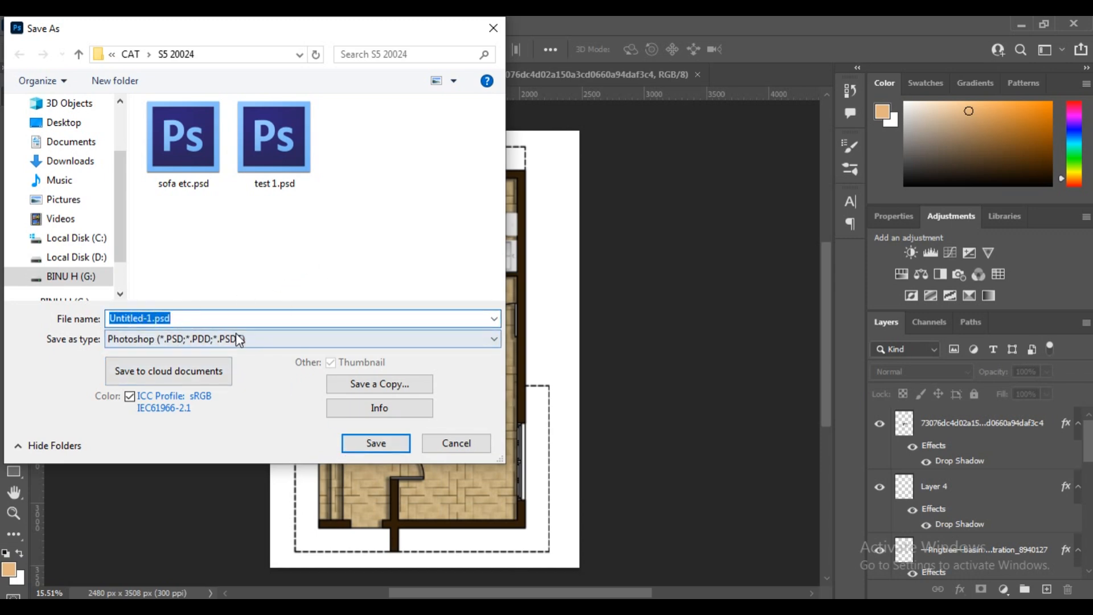
pyautogui.click(271, 177)
pyautogui.doubleClick(131, 319)
pyautogui.write('2')
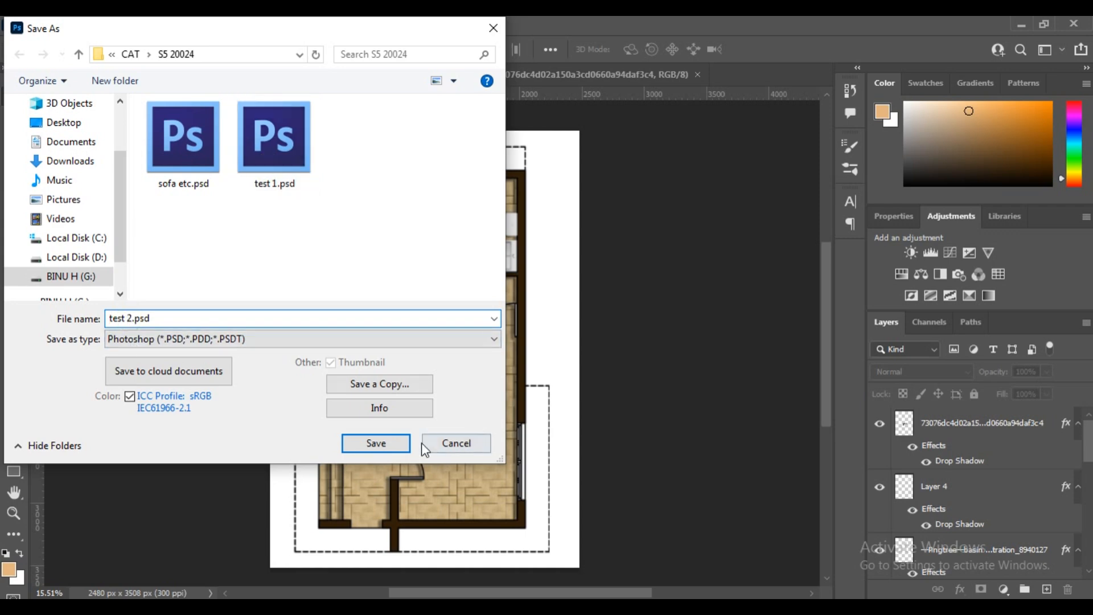
pyautogui.click(375, 442)
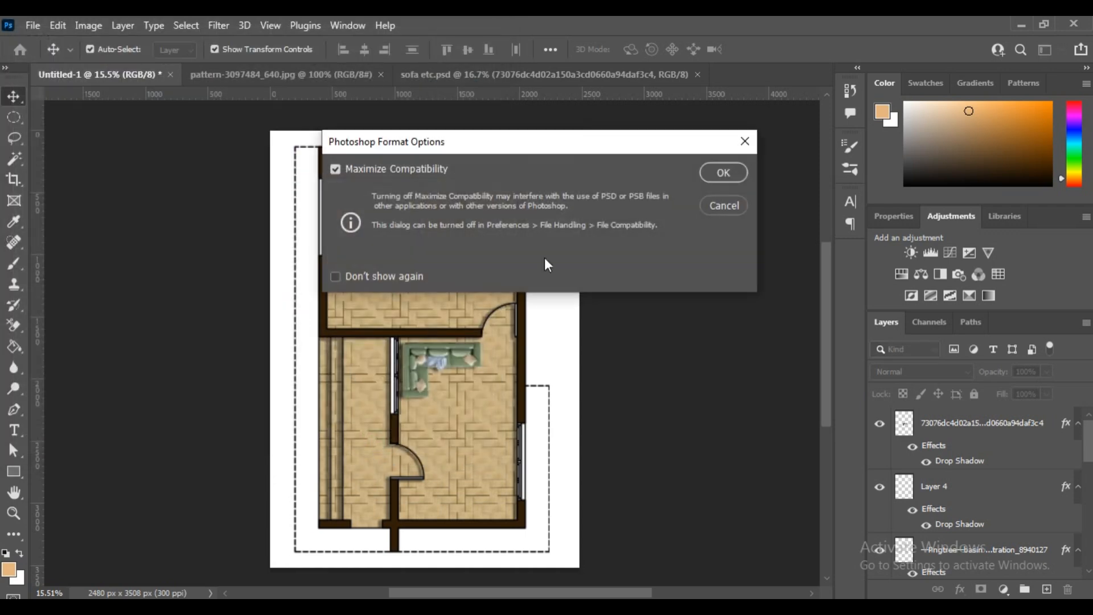
pyautogui.click(723, 173)
pyautogui.click(28, 26)
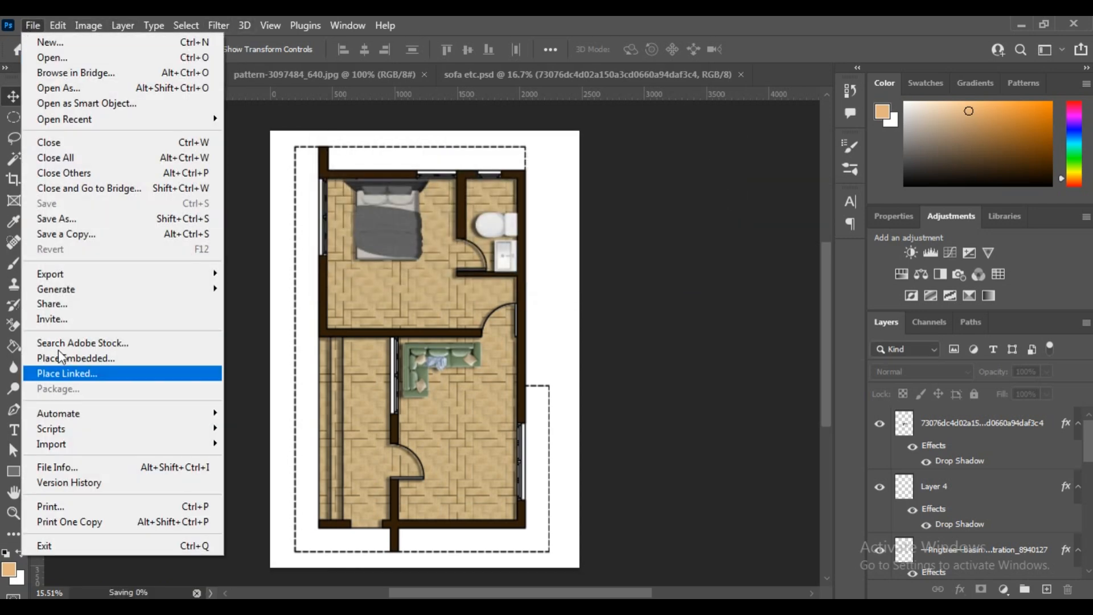
pyautogui.moveTo(62, 277)
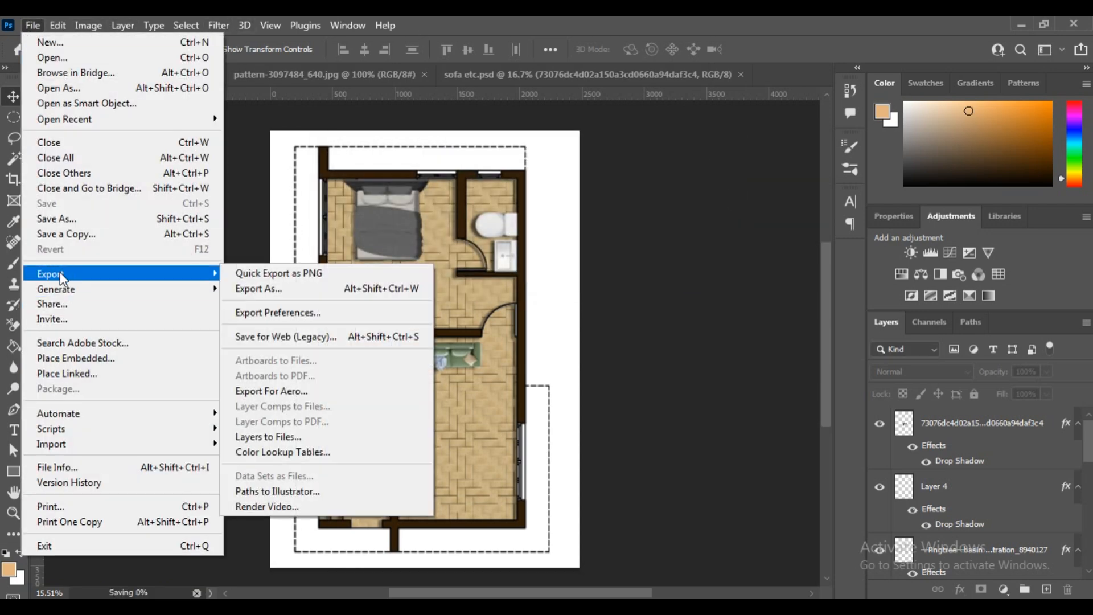
pyautogui.click(274, 291)
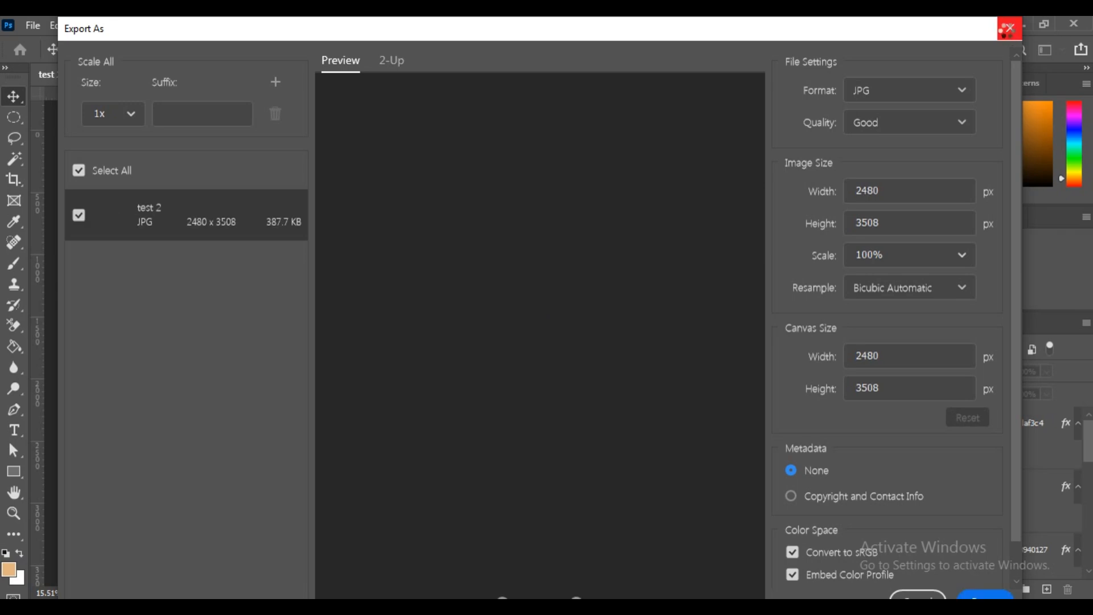
pyautogui.click(1009, 31)
# Save a JPEG copy of the floor plan as test 2 copy.jpg with quality 9 and the Baseline ("Standard") format.
pyautogui.click(34, 26)
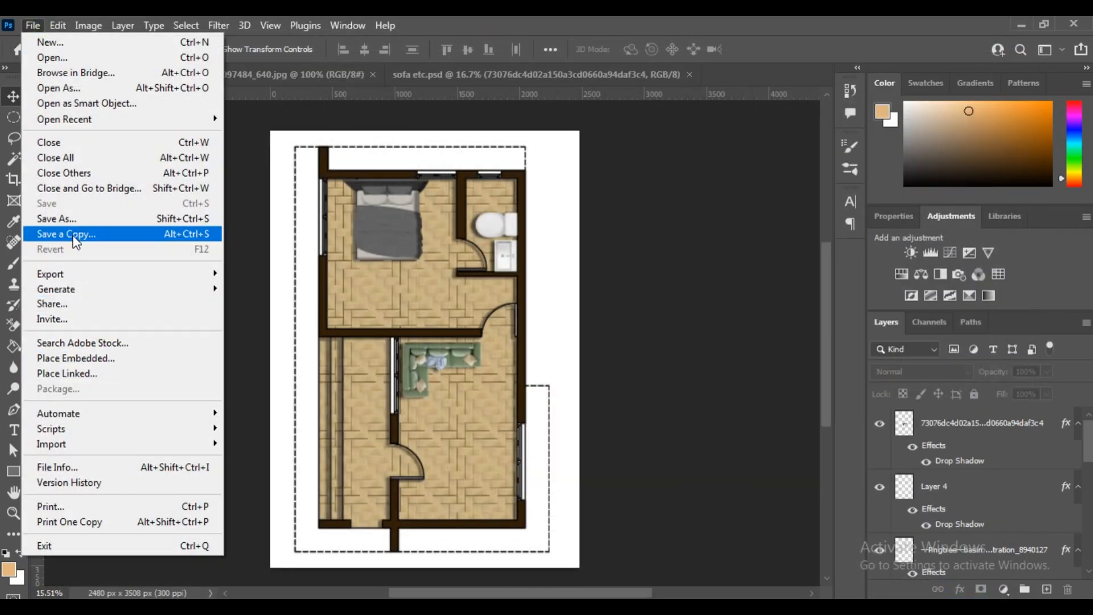
pyautogui.click(74, 239)
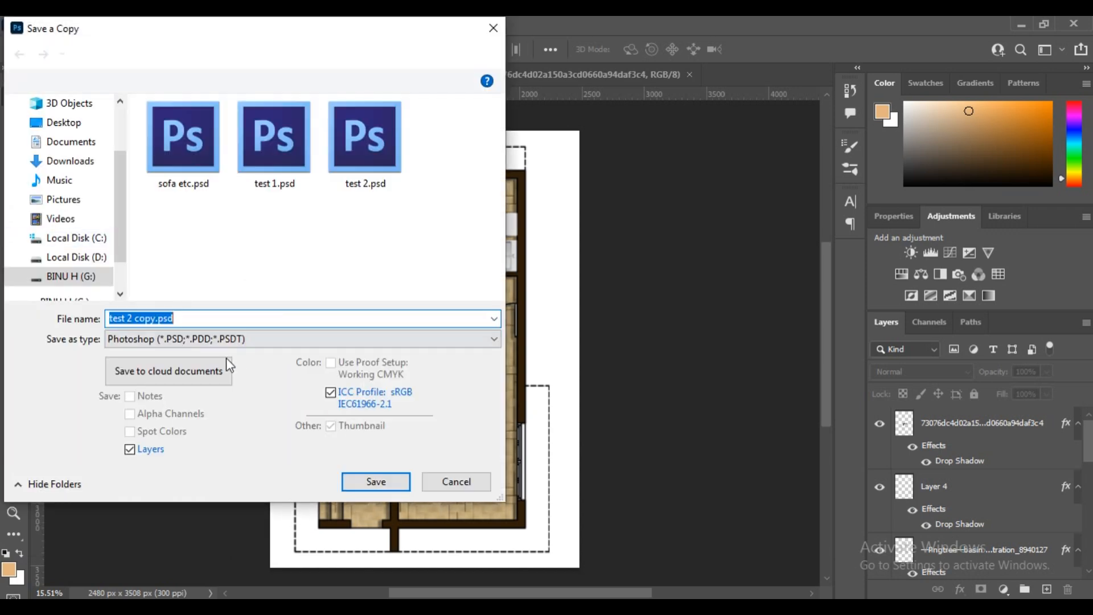
pyautogui.click(238, 341)
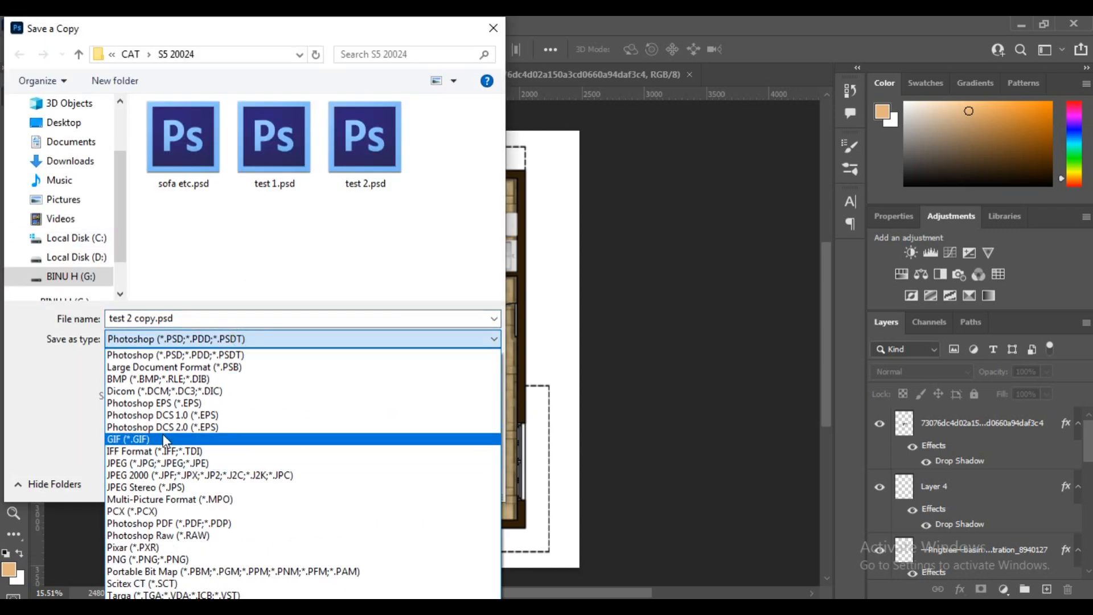
pyautogui.click(150, 464)
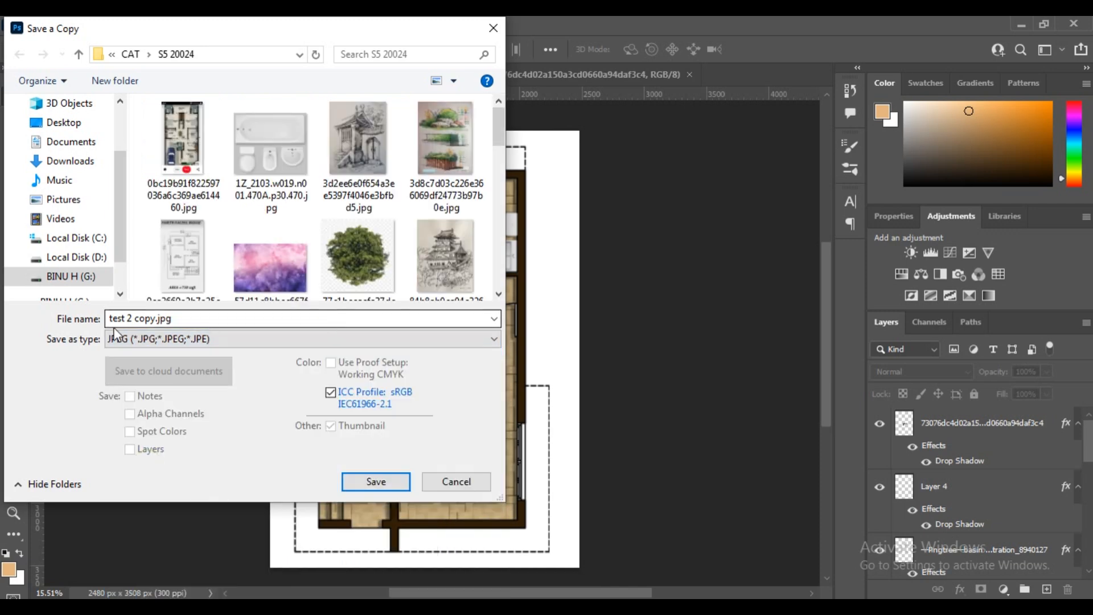
pyautogui.click(364, 477)
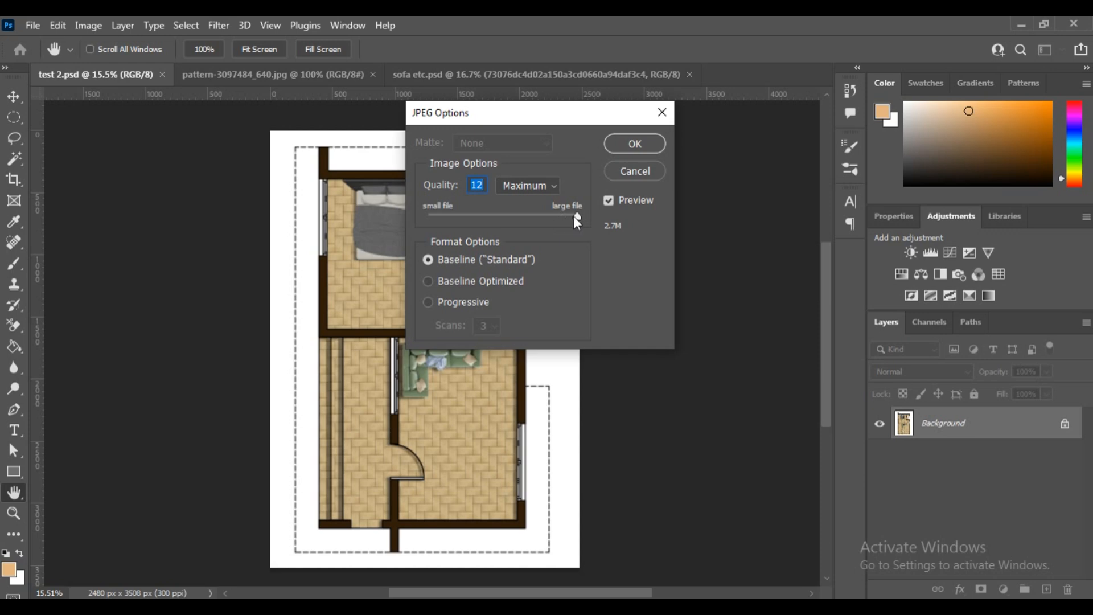
pyautogui.moveTo(574, 217); pyautogui.dragTo(536, 218)
pyautogui.click(623, 143)
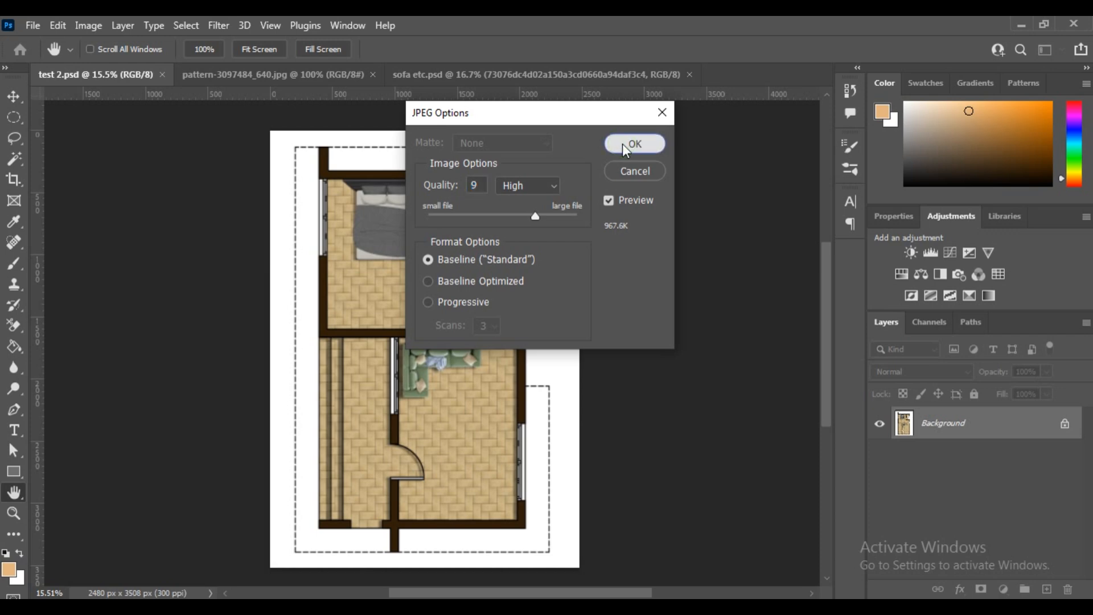